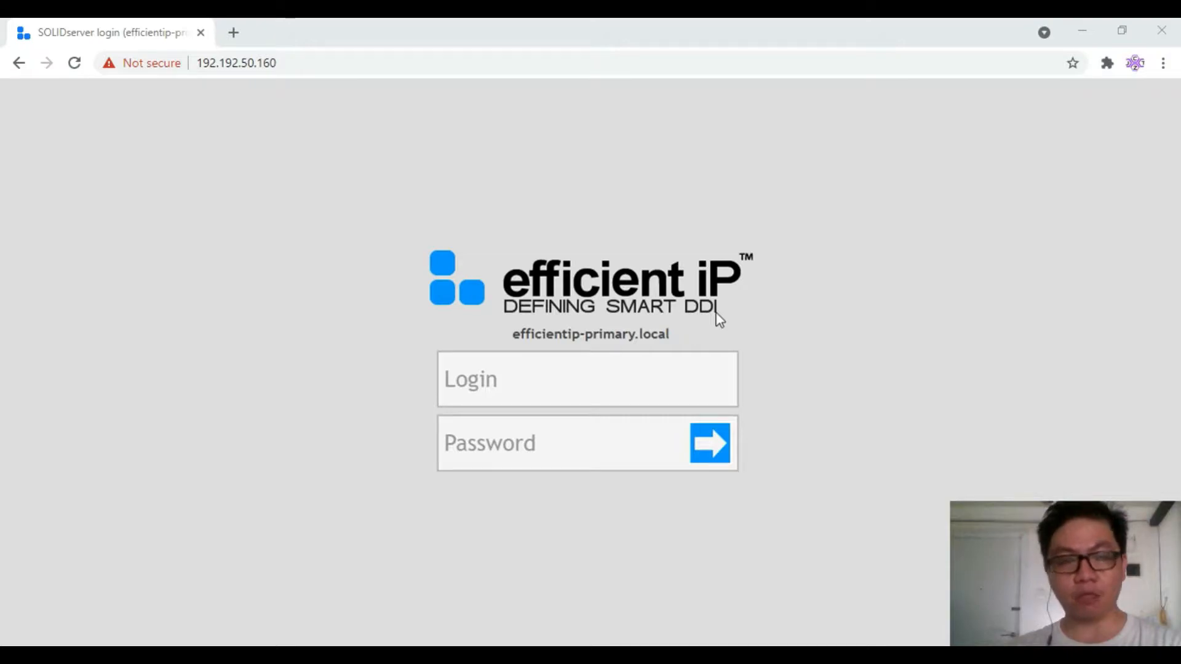
Log in to SOLIDserver with the administrator username and password
click(501, 385)
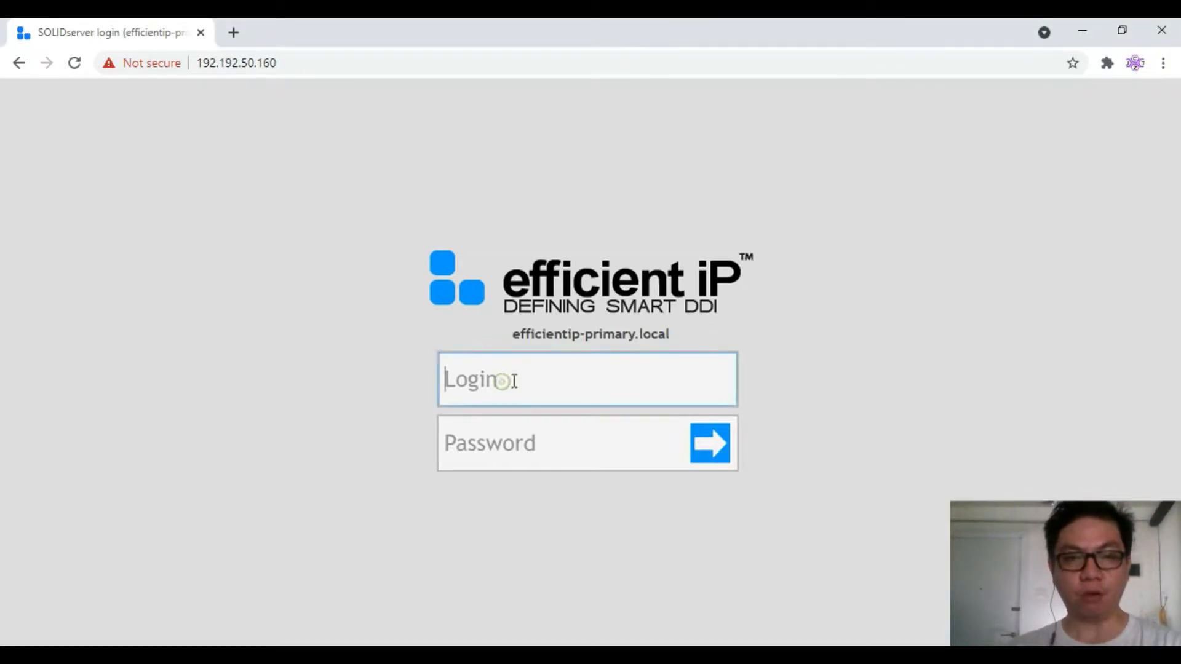
text(ipmadmin)
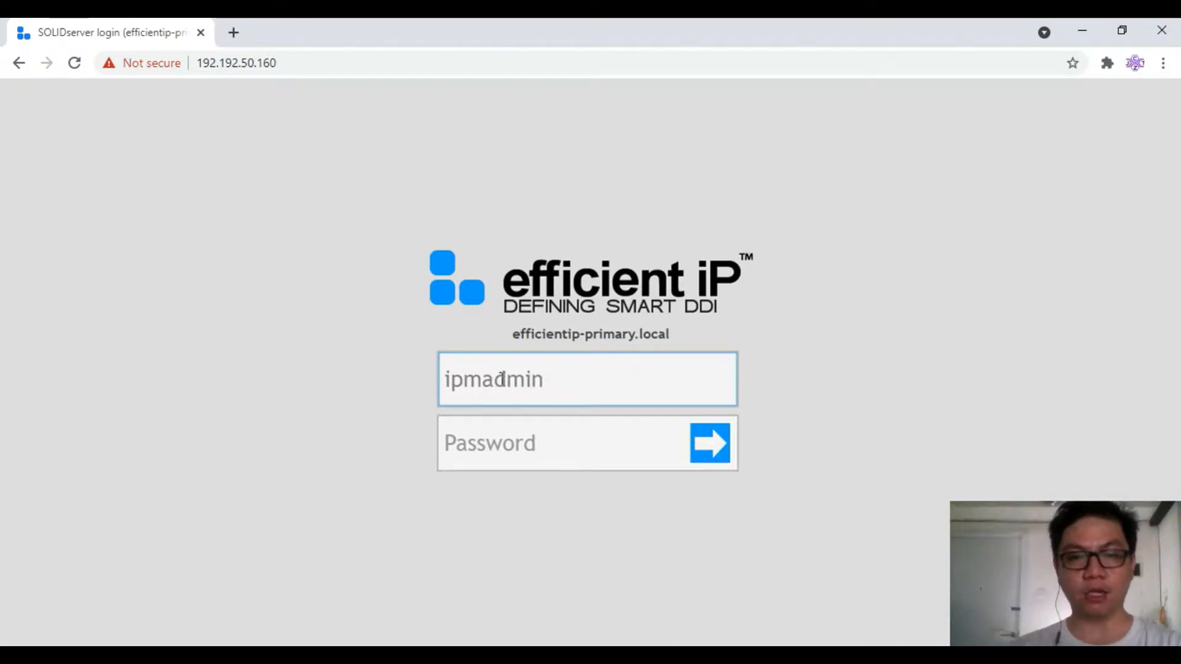
key(Tab)
text(admin)
key(Return)
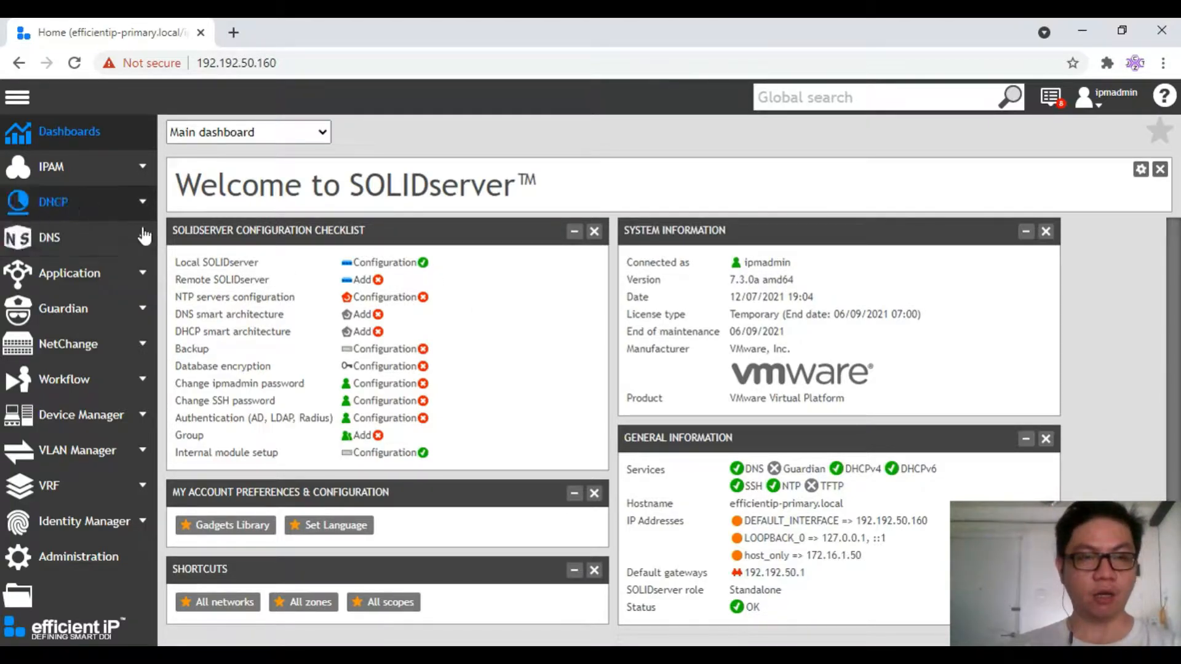
From the empty DNS servers list, choose Add > Server > EfficientIP DNS
click(71, 251)
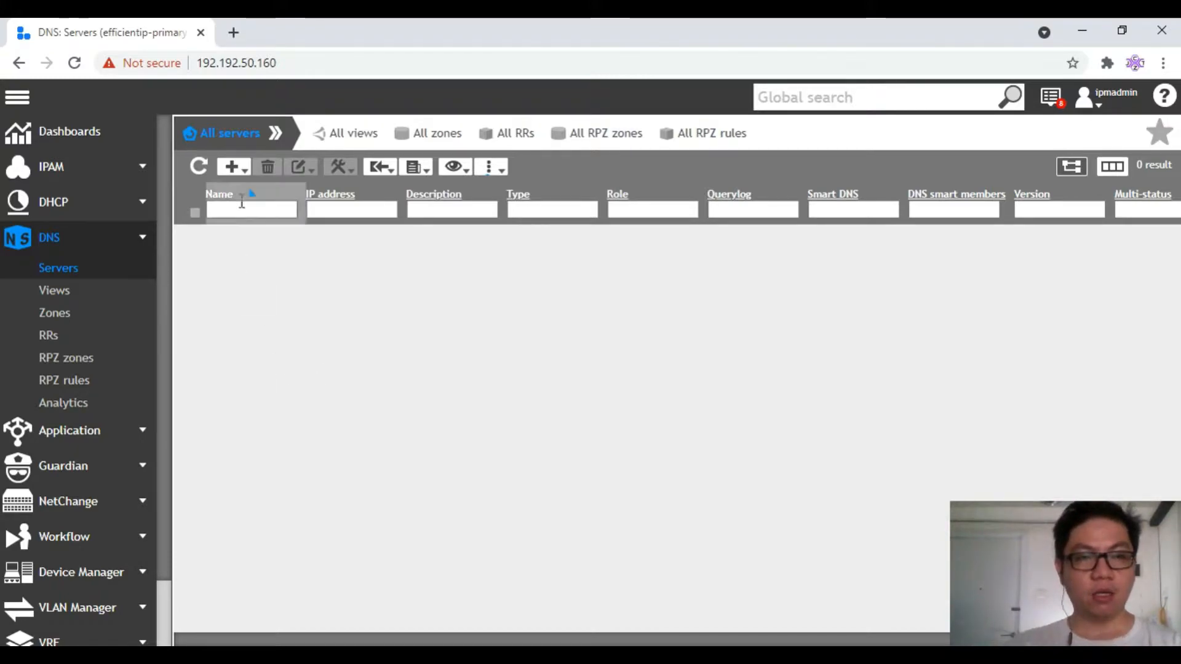
click(238, 171)
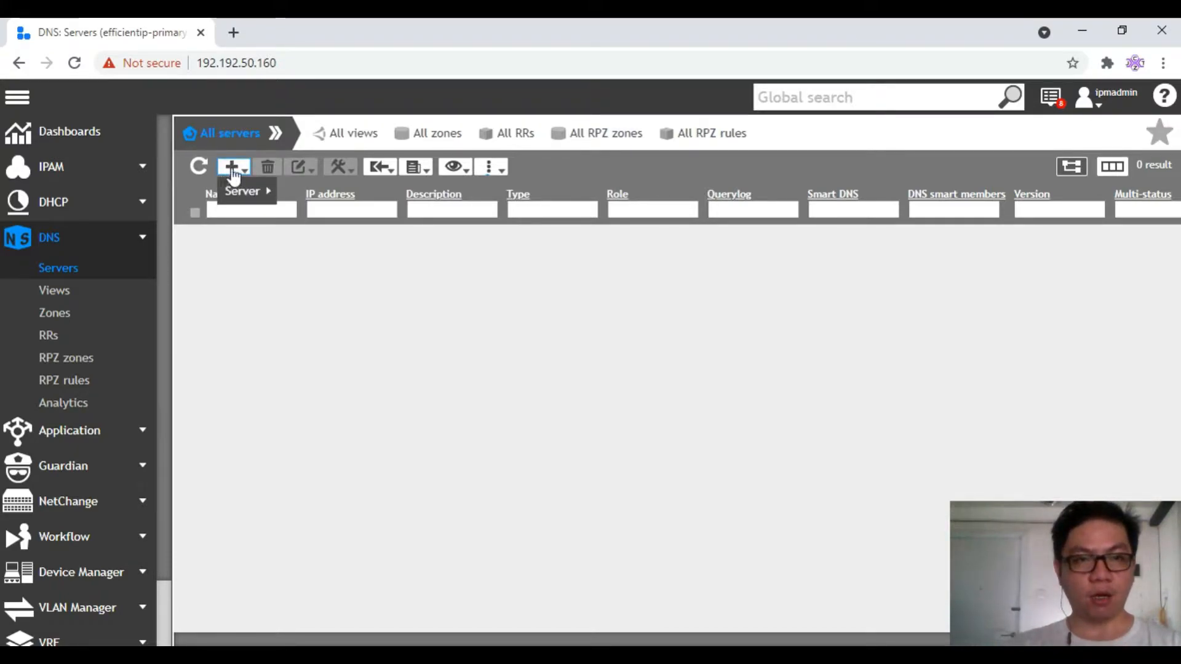
mouse_move(243, 203)
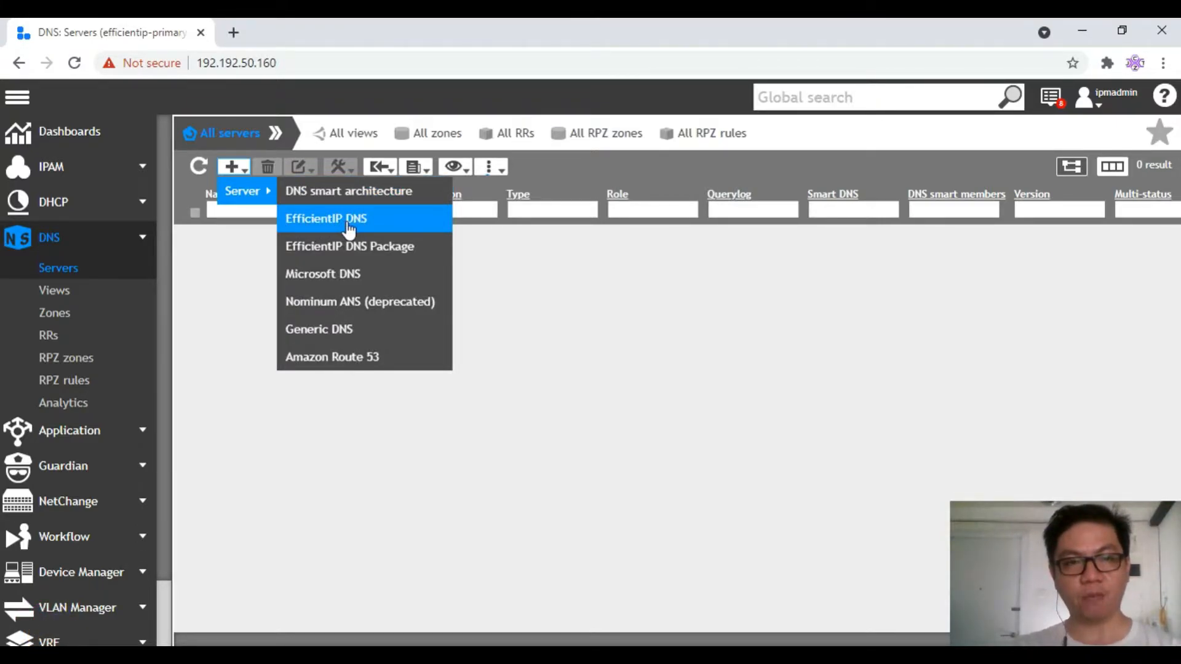
click(369, 226)
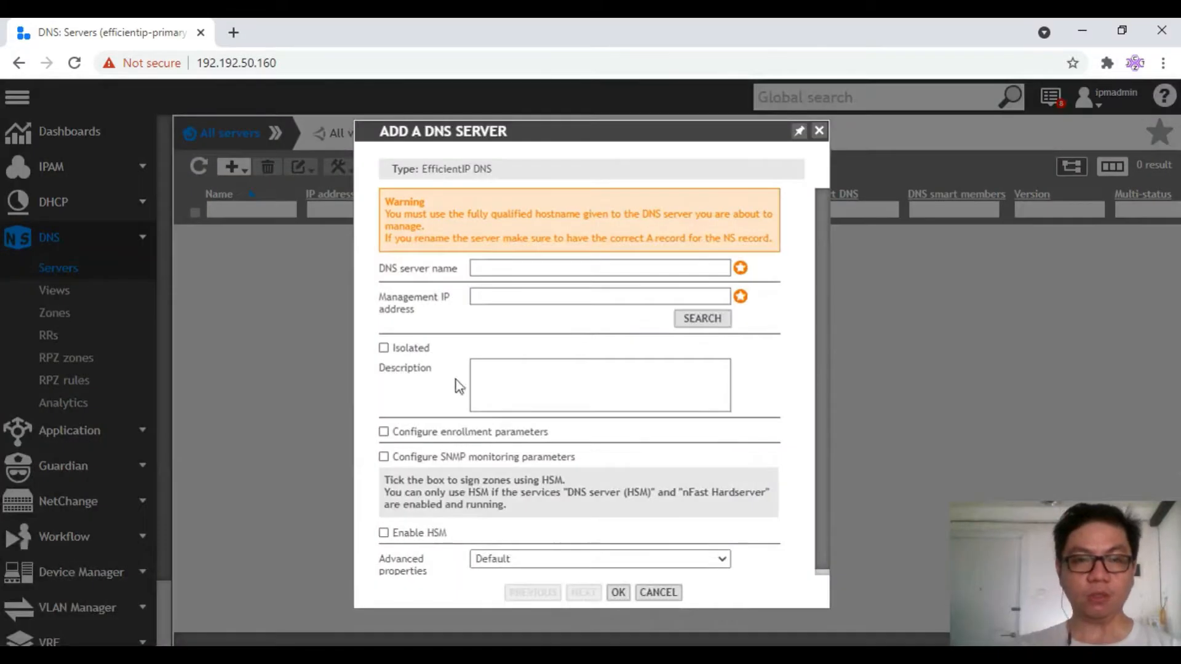
Create DNS server demoefip.org with management IP address 192.192.50.160
click(508, 267)
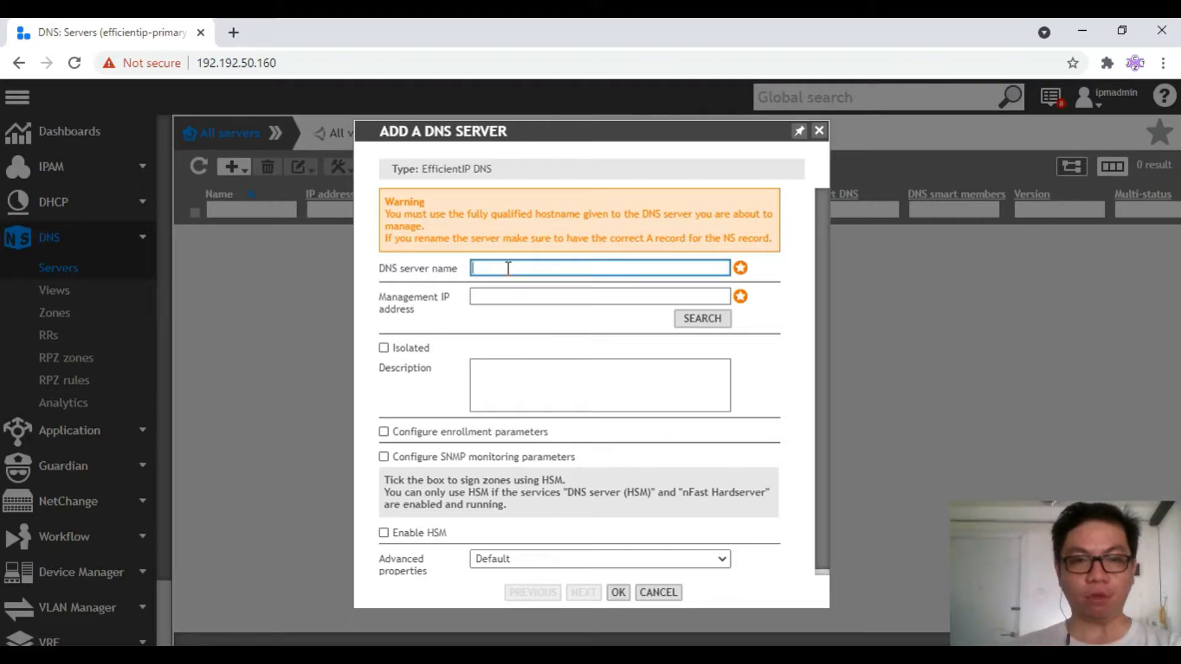
text(dem)
text(p.org)
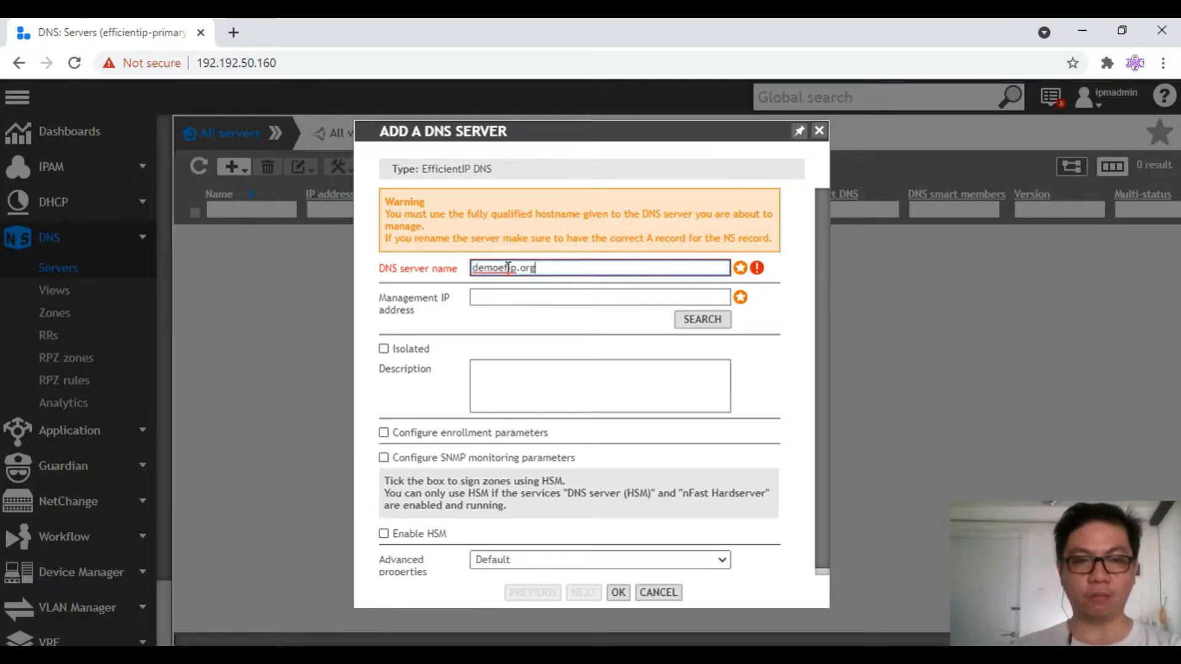
click(523, 296)
text(192.192.50.160)
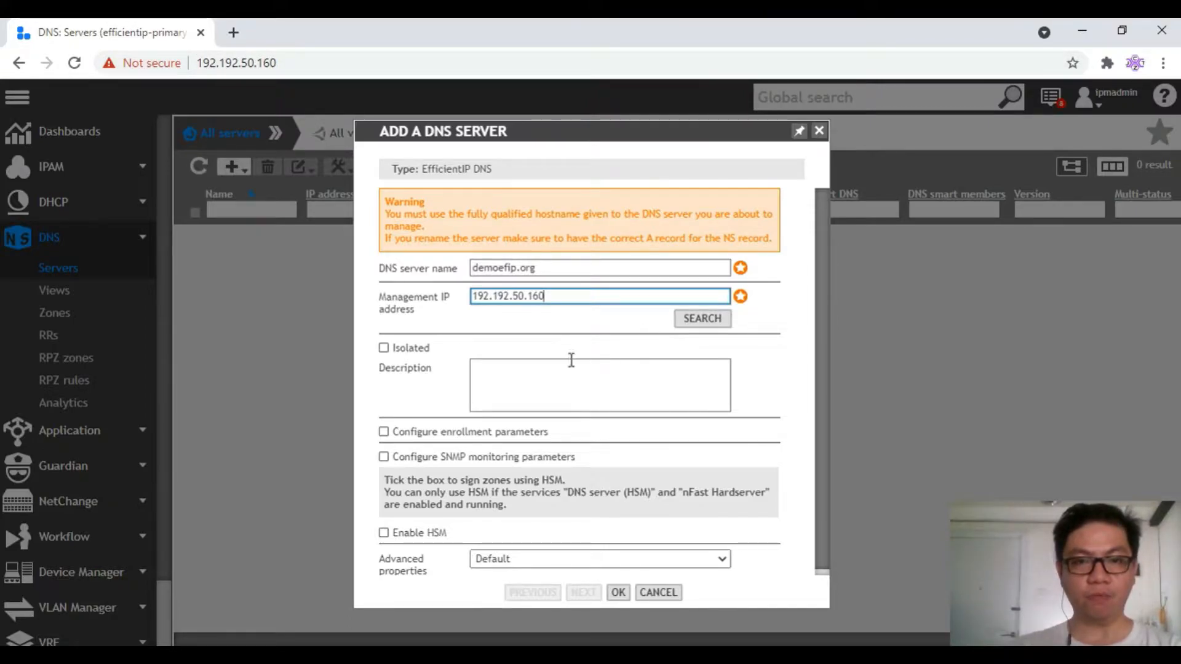
scroll(562, 373, down, 1)
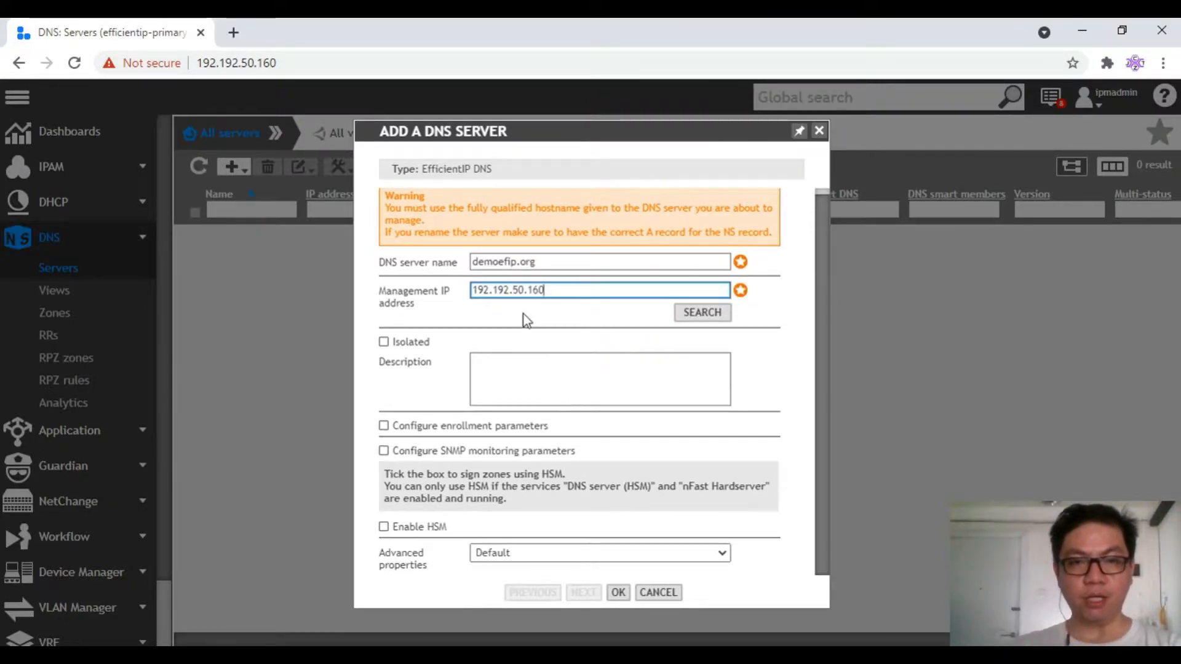
click(618, 592)
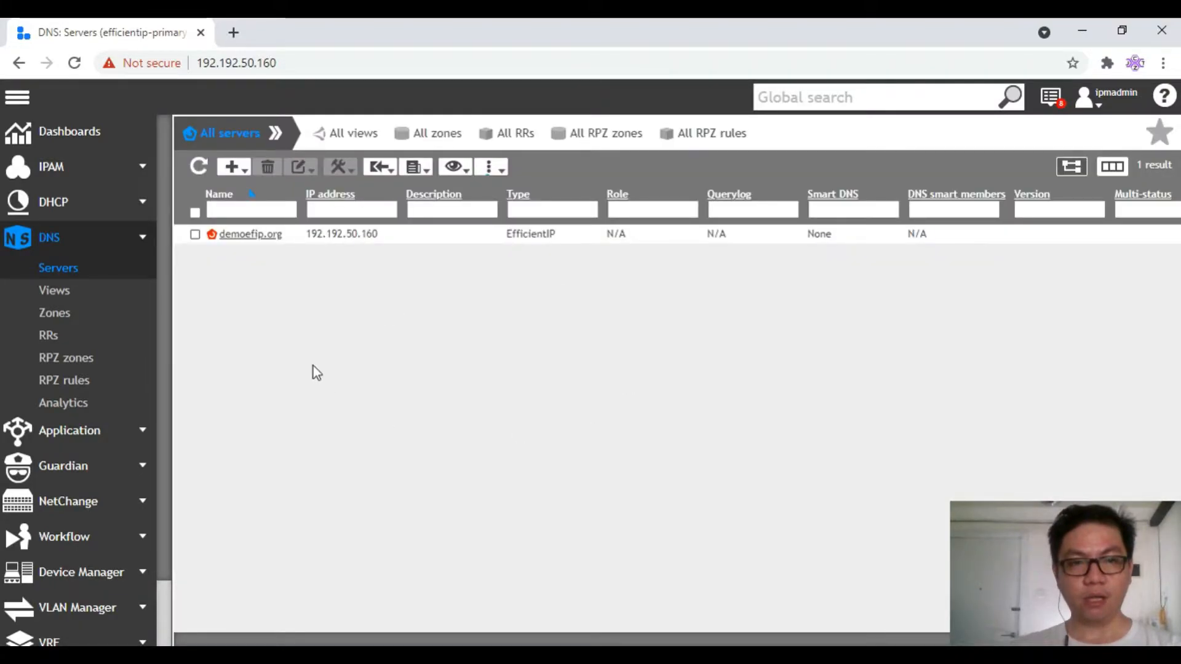
Refresh the servers list and verify demoefip.org shows Synchronized with status OK
drag(514, 639, 725, 633)
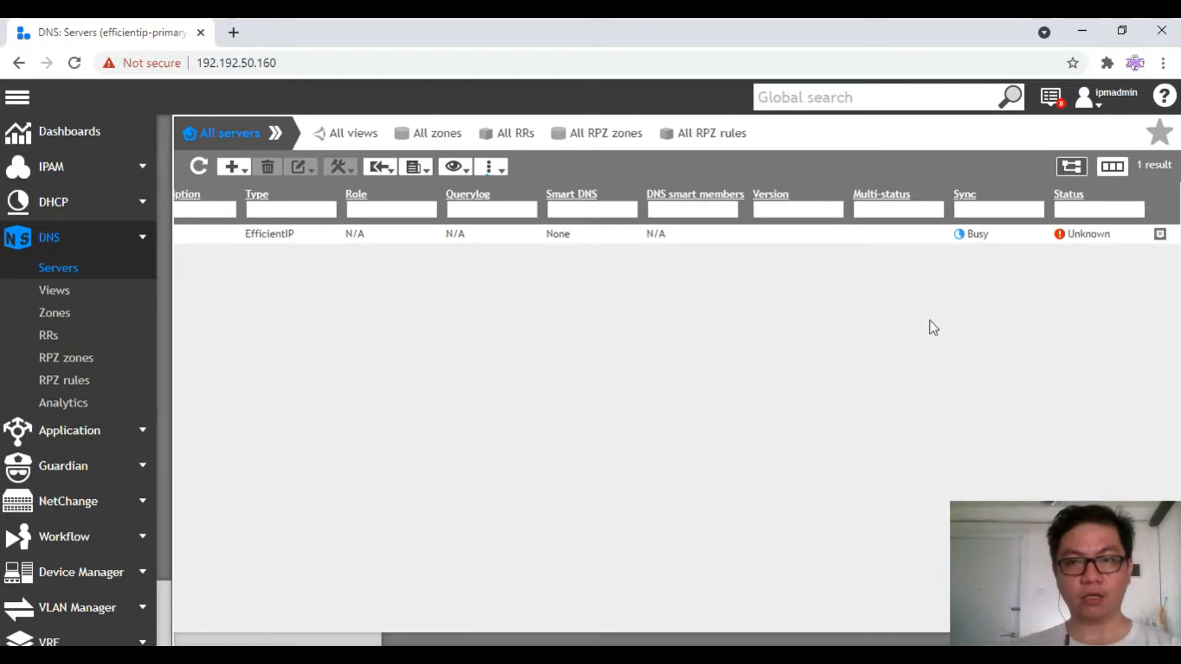
click(1055, 240)
click(199, 169)
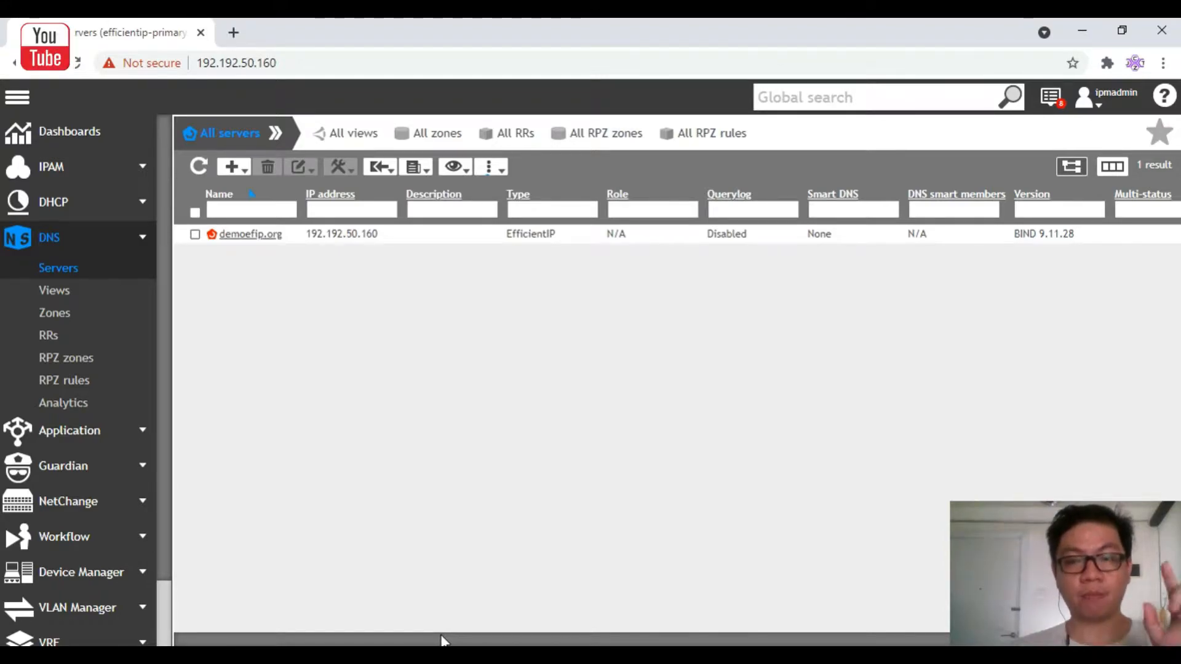
drag(441, 640, 680, 638)
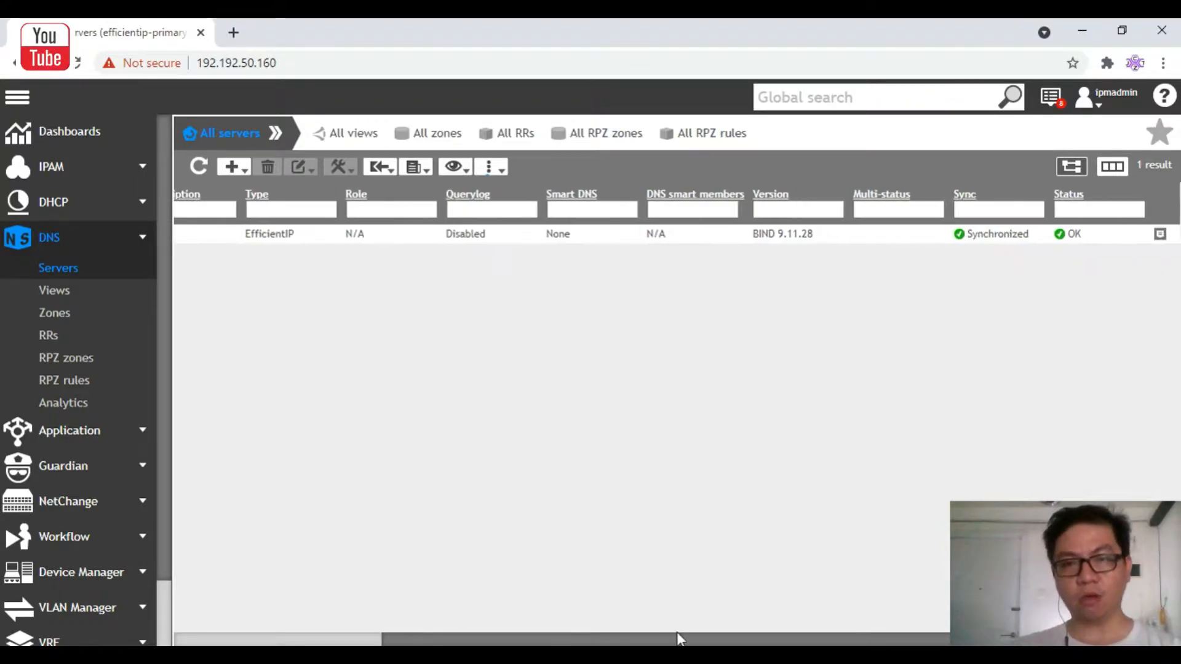
click(1077, 245)
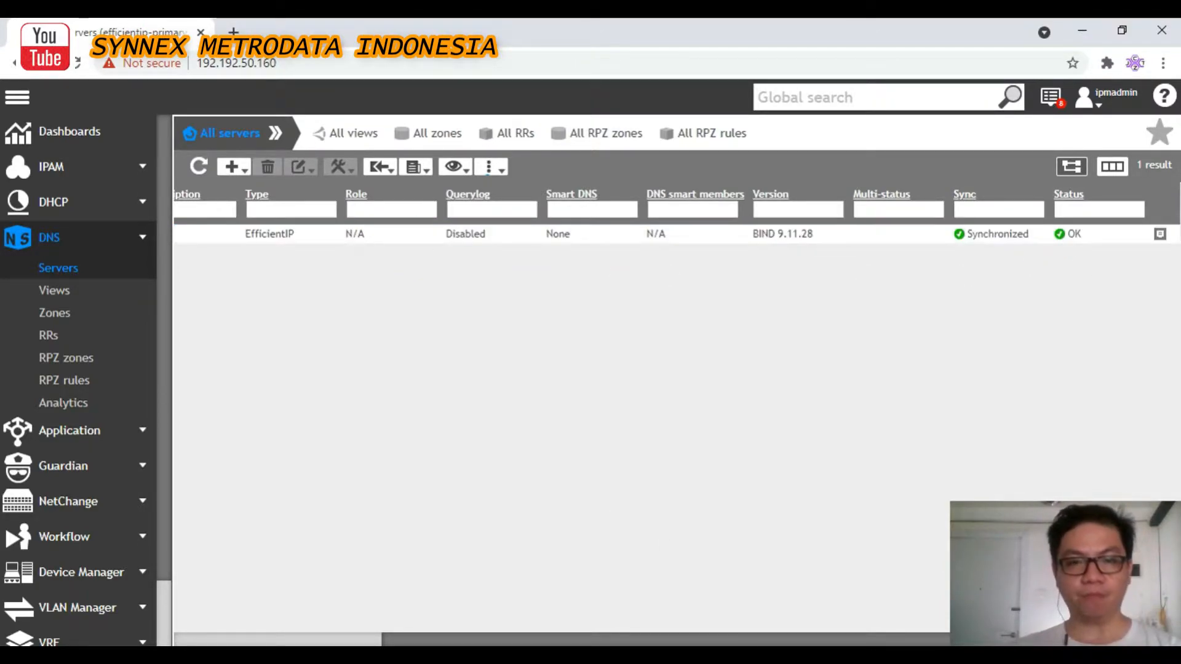
drag(810, 642, 573, 627)
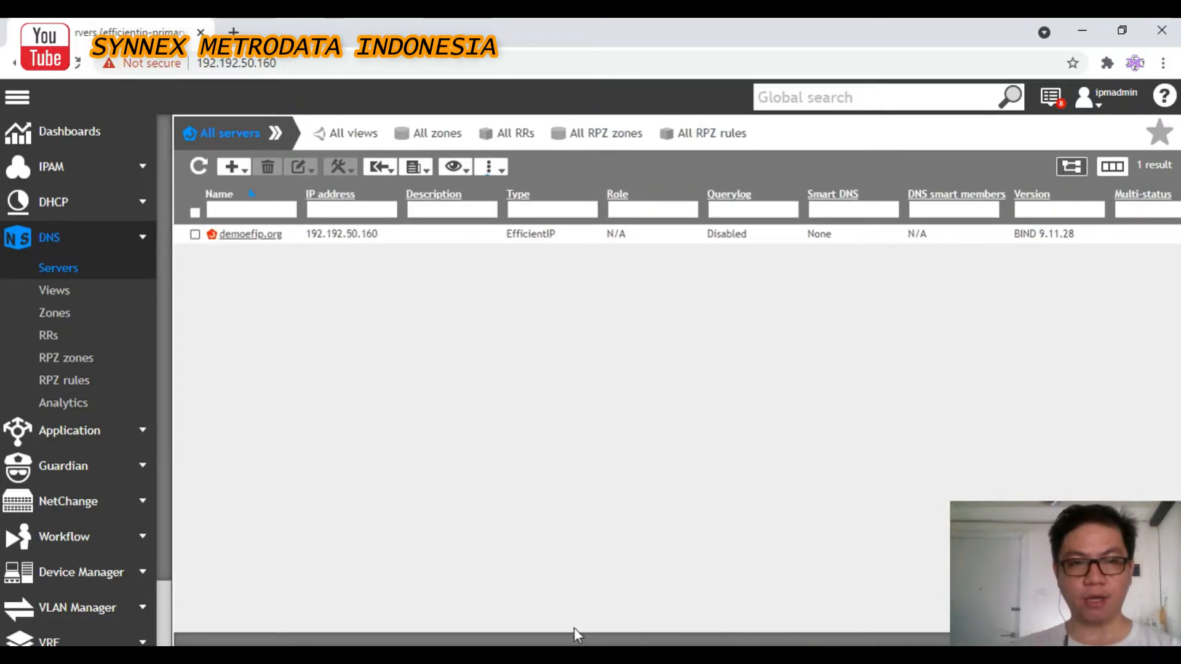
Open the empty zones list of the demoefip.org server
click(239, 237)
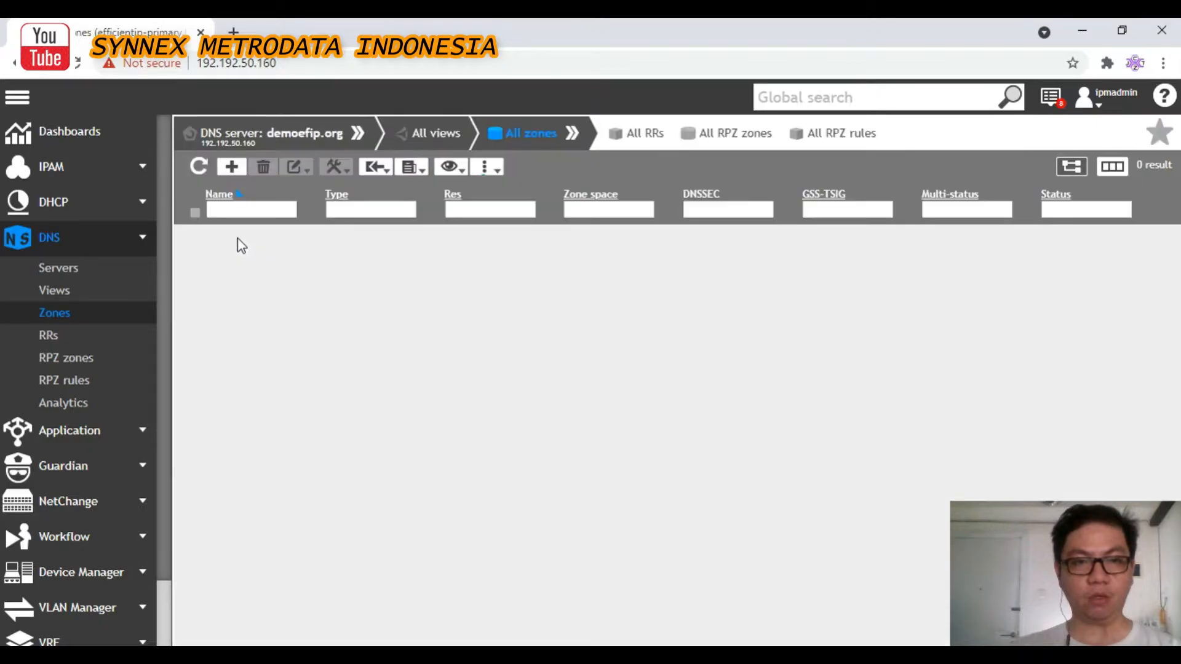
click(64, 268)
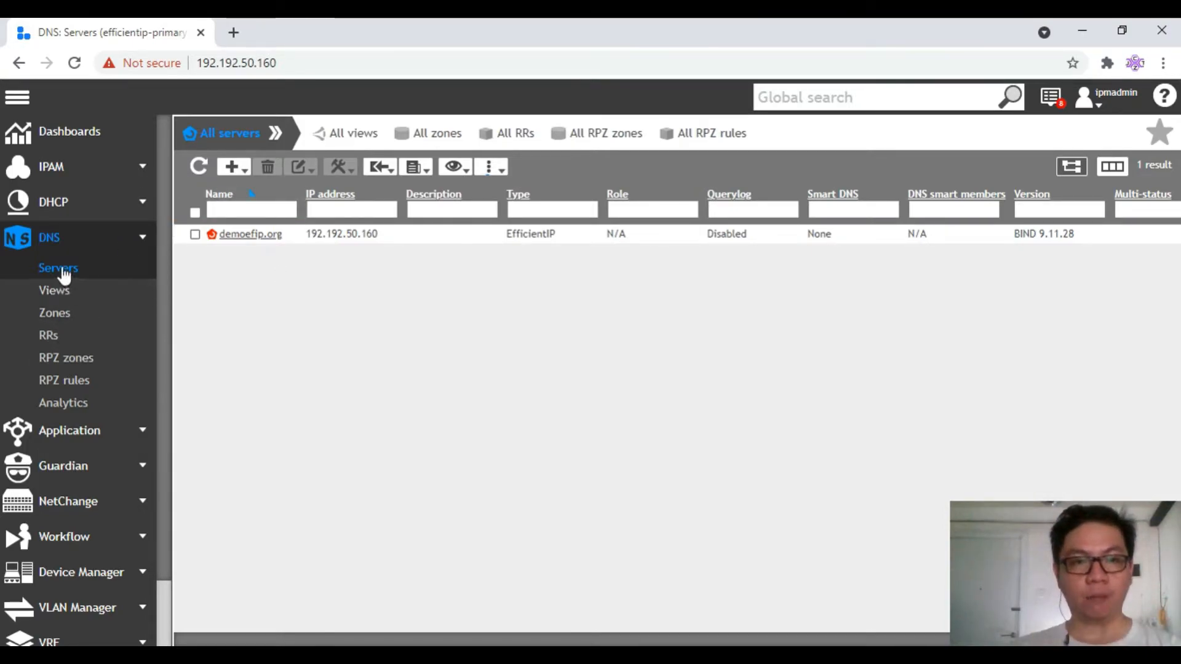
click(243, 235)
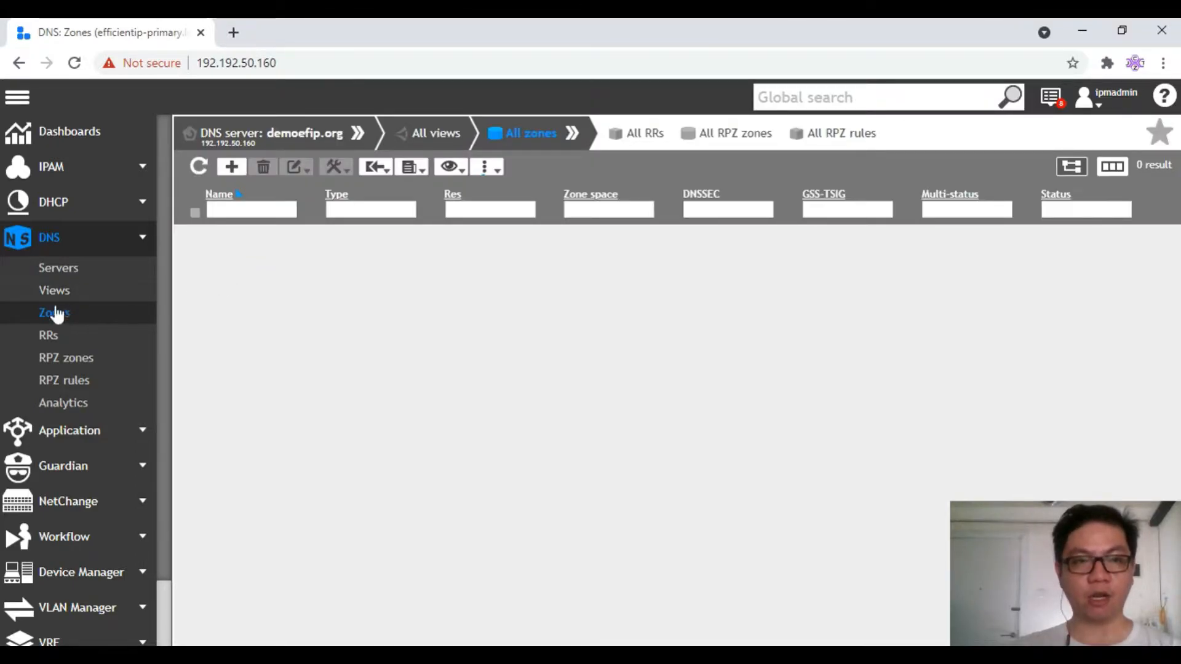
Define master name zone intranet.demoefip.org with space None and Default advanced properties, reaching the SOA page
click(234, 168)
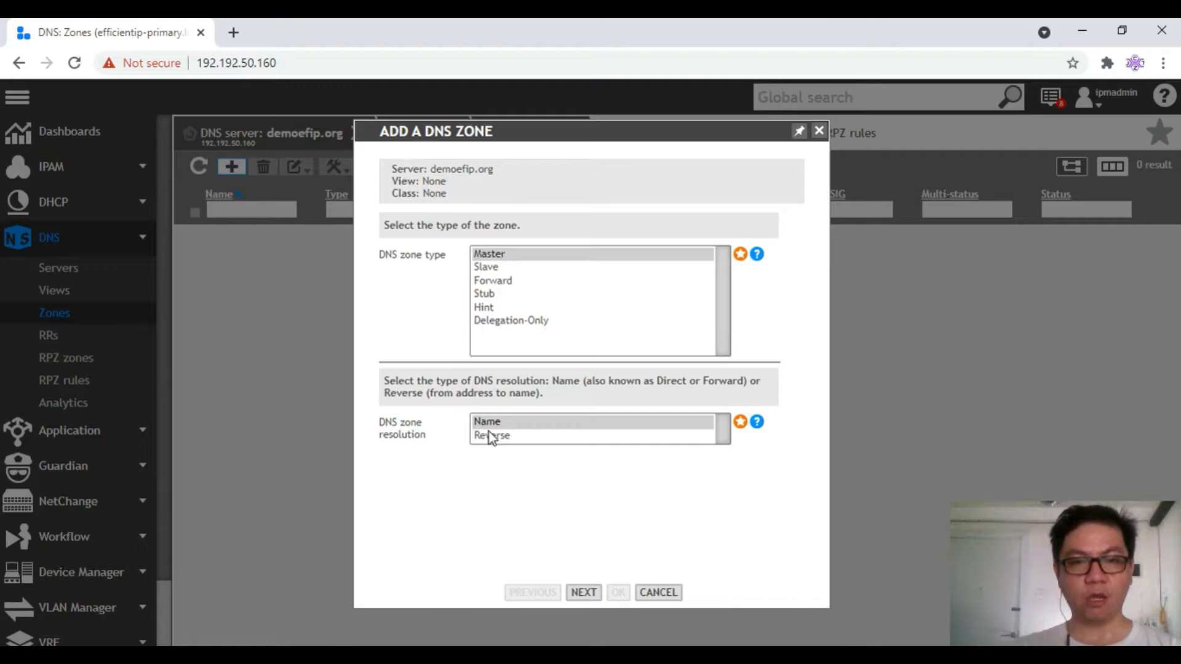
click(584, 594)
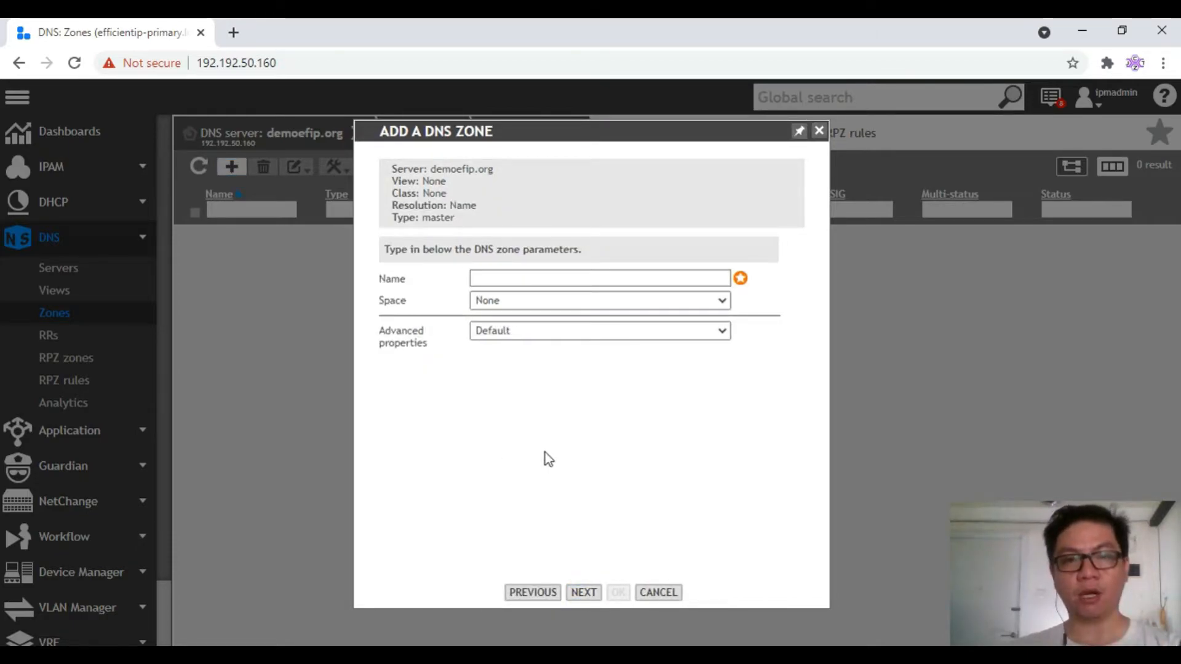
click(522, 281)
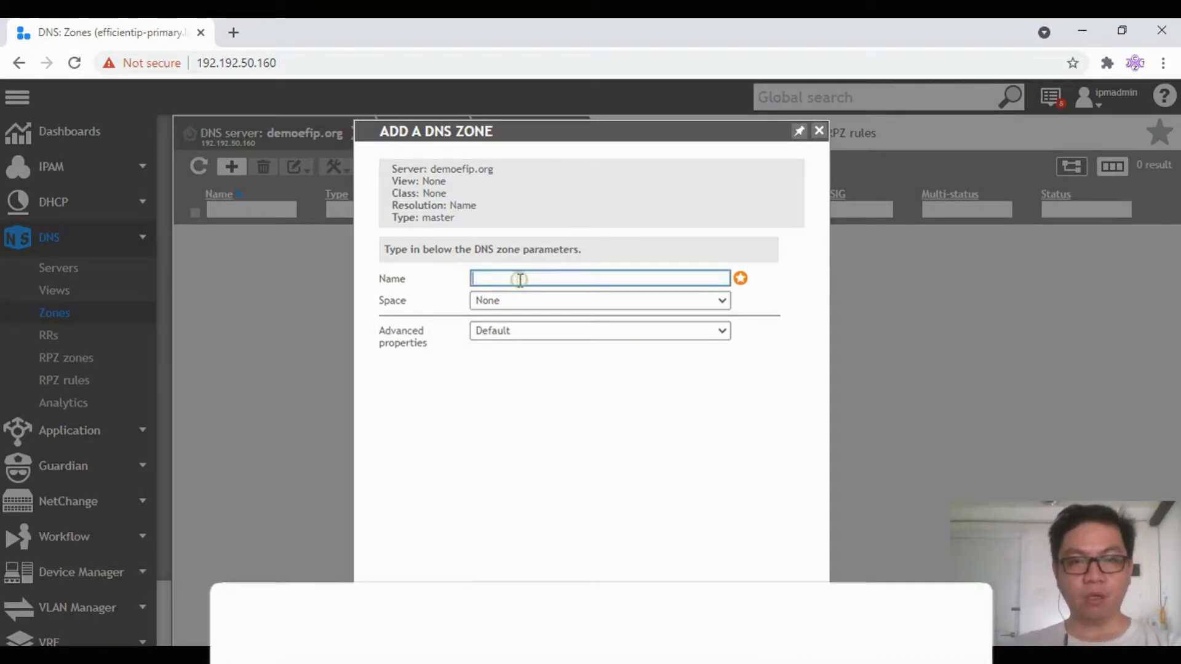
text(intra)
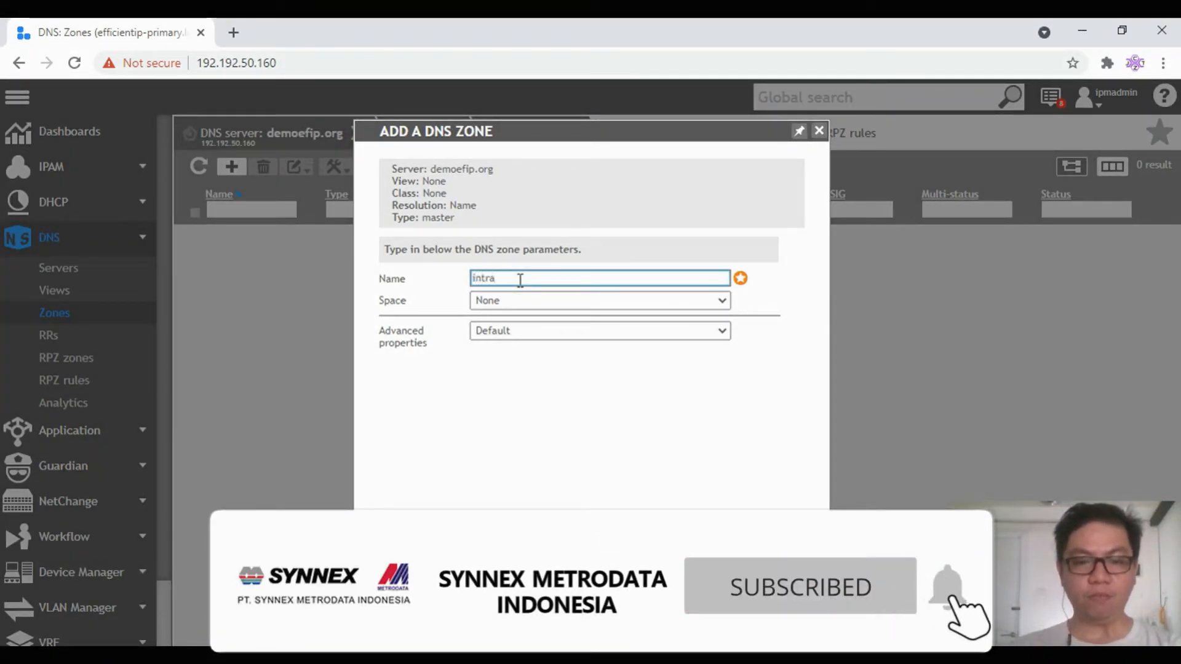
text(net.demo.)
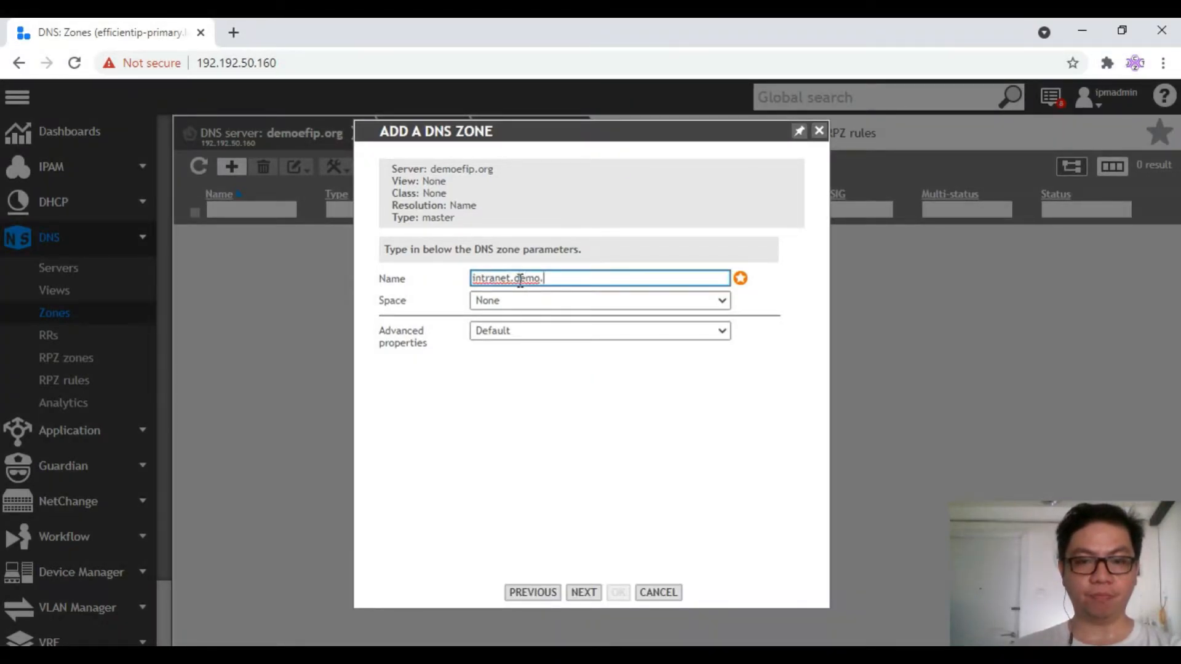
key(BackSpace)
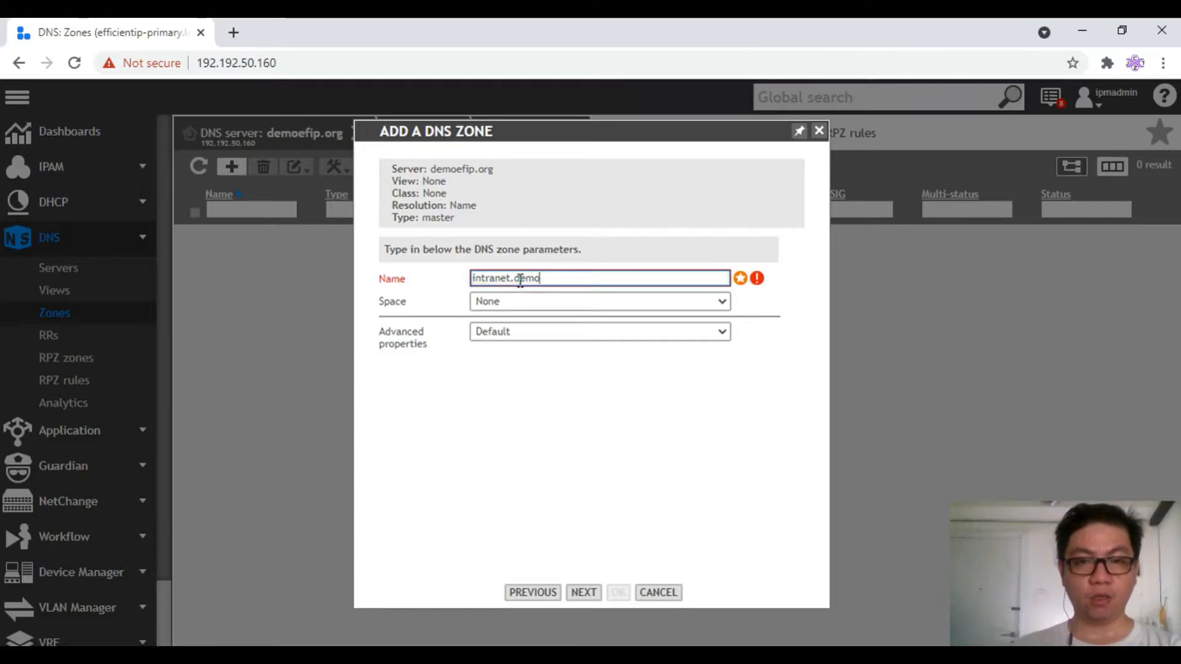
text(g)
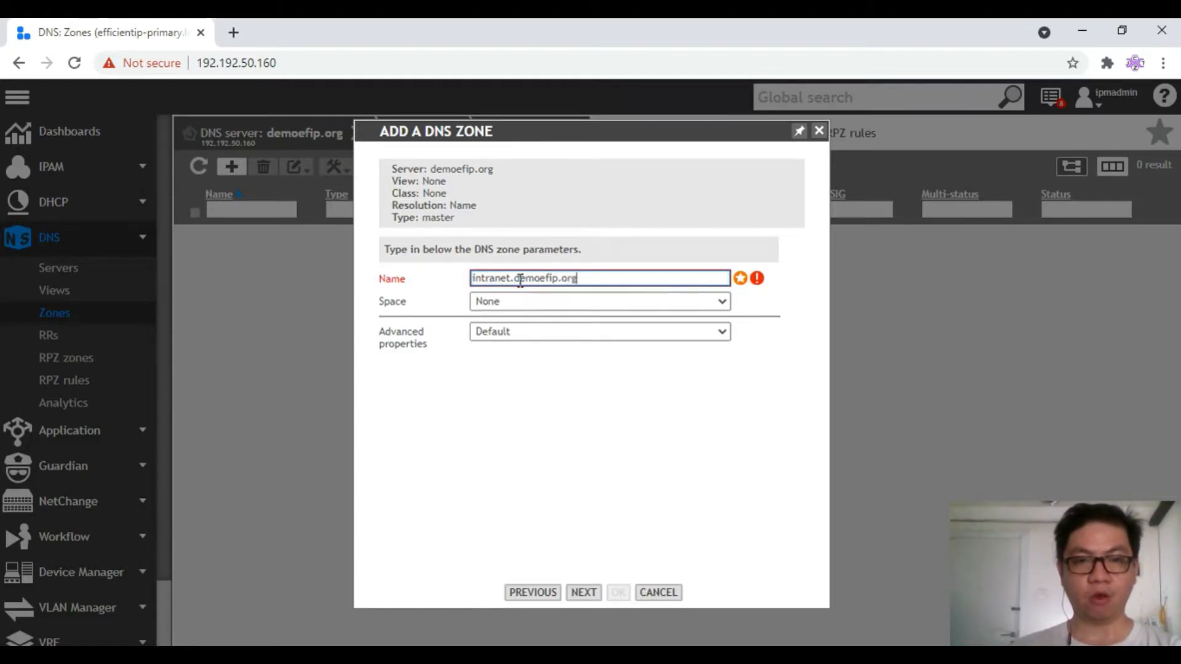
click(558, 307)
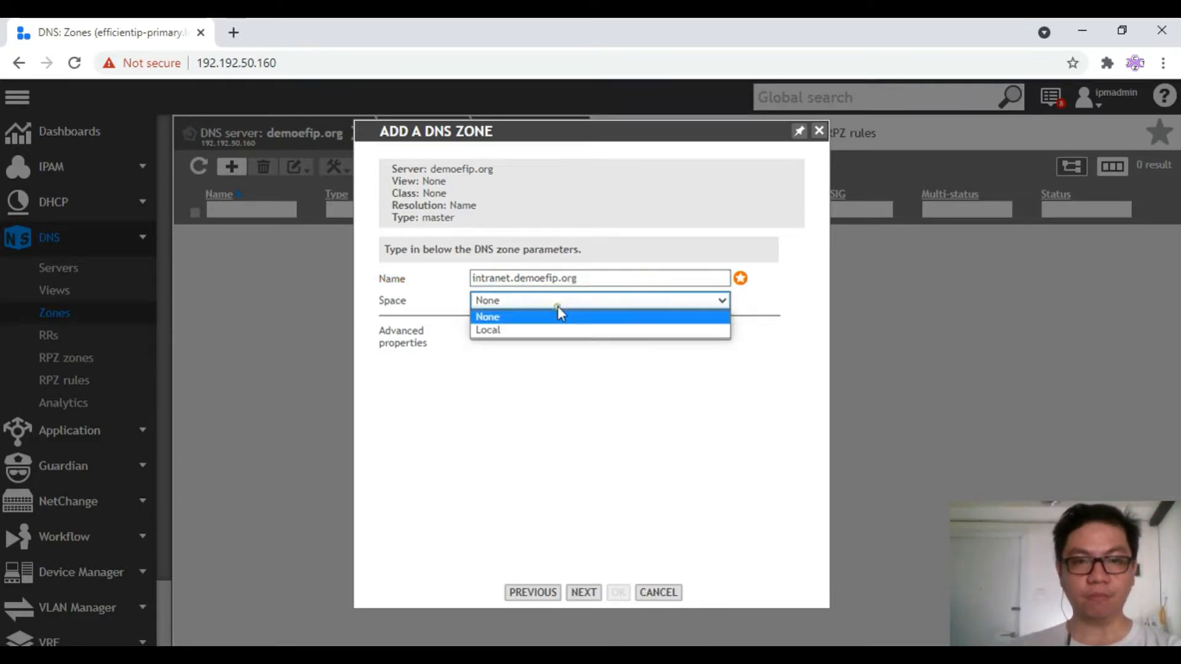
click(558, 307)
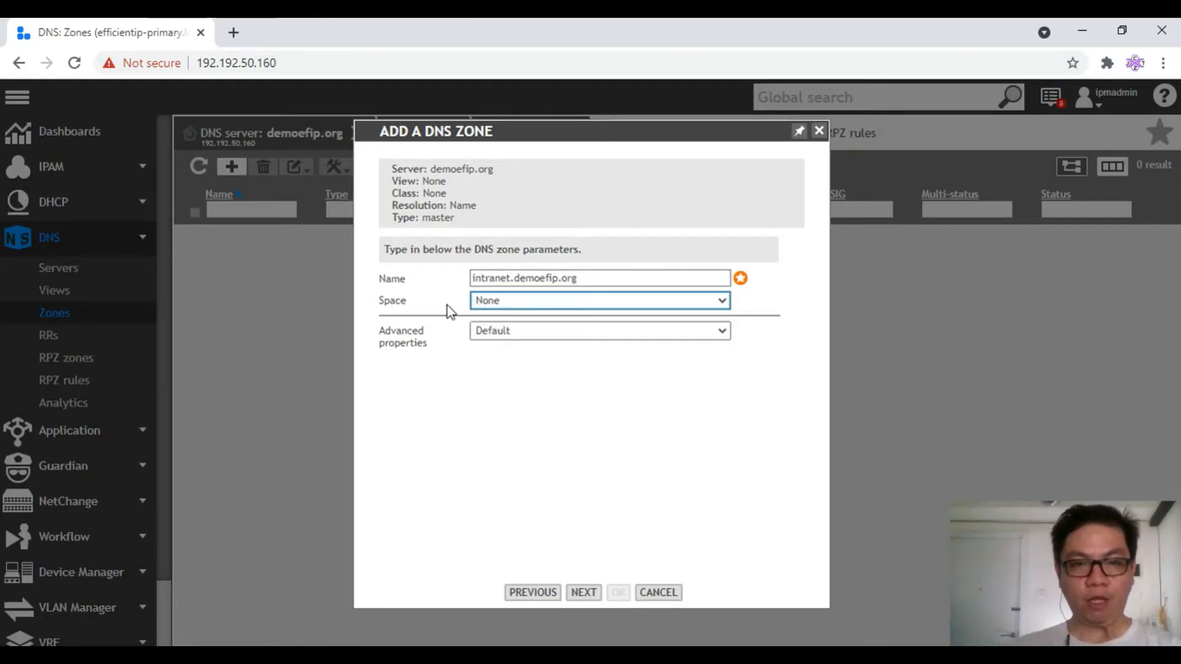
click(503, 330)
click(503, 330)
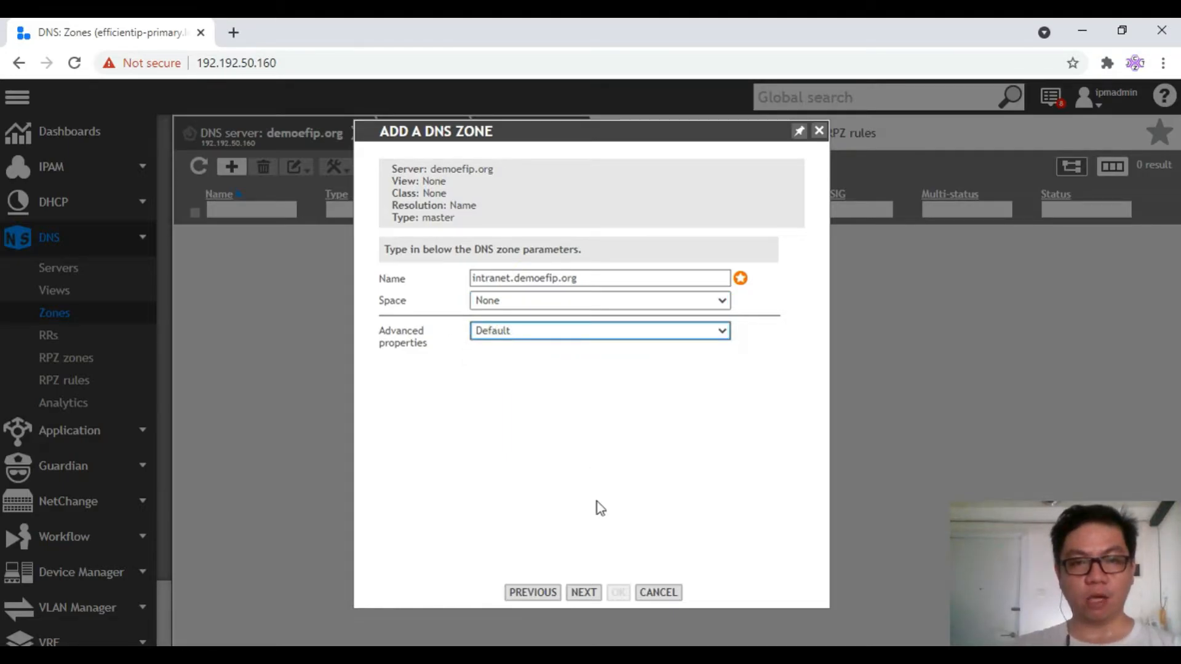
click(593, 593)
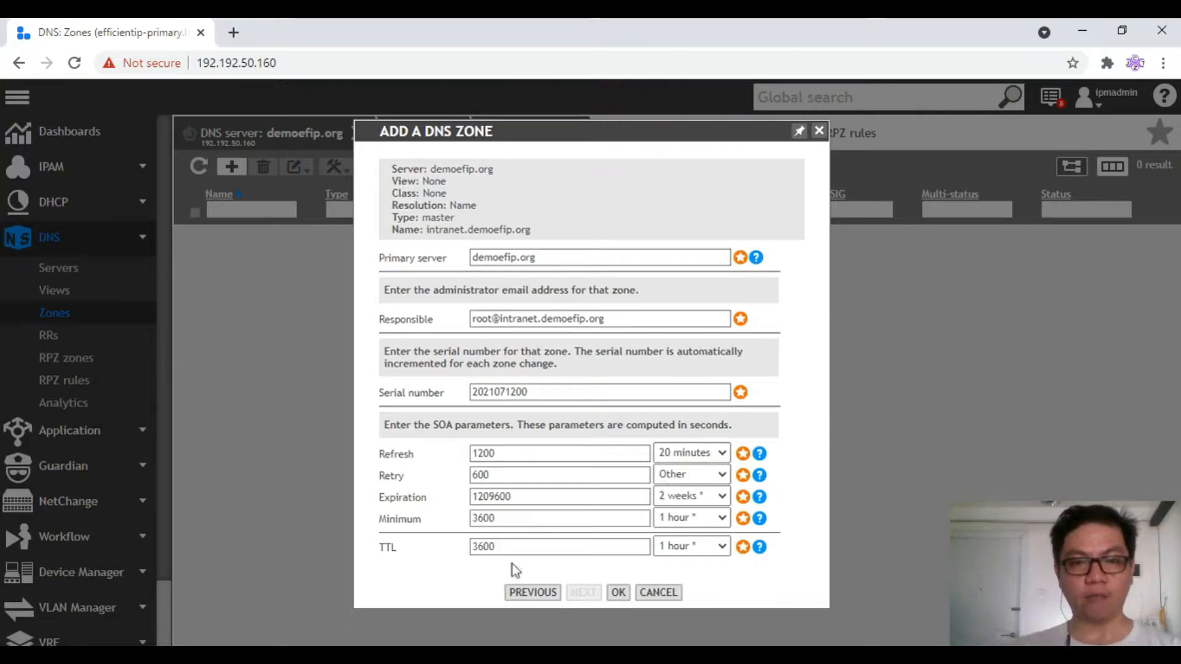
Keep the default SOA timers with a 1 hour TTL and create the zone
click(702, 548)
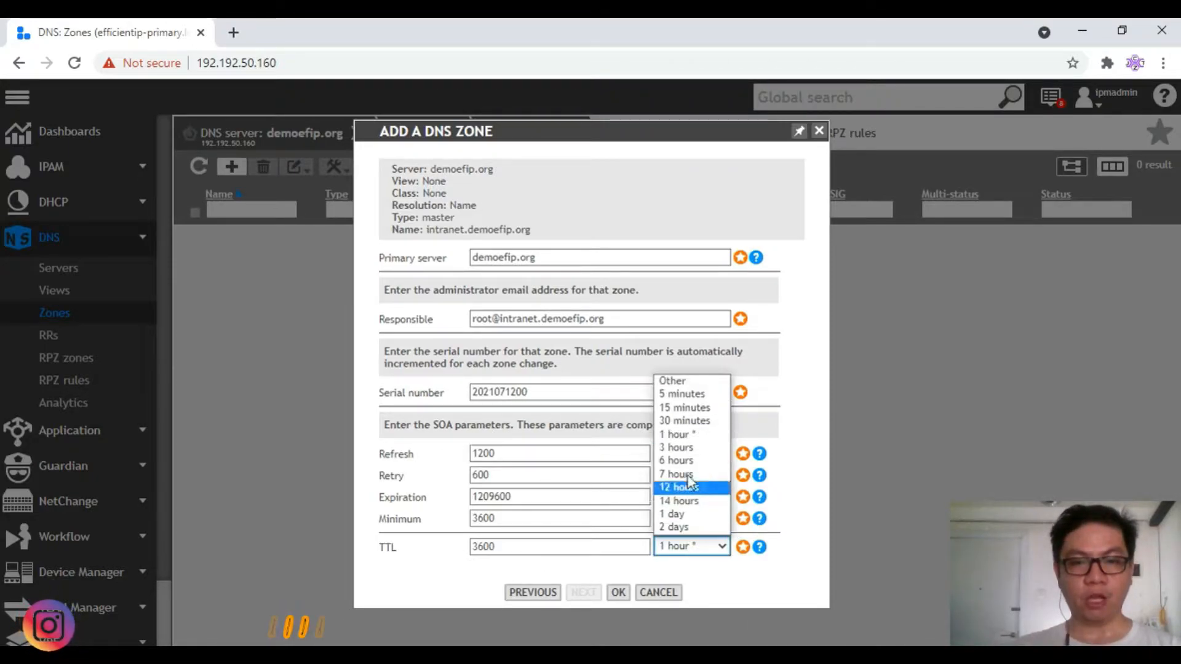
click(680, 420)
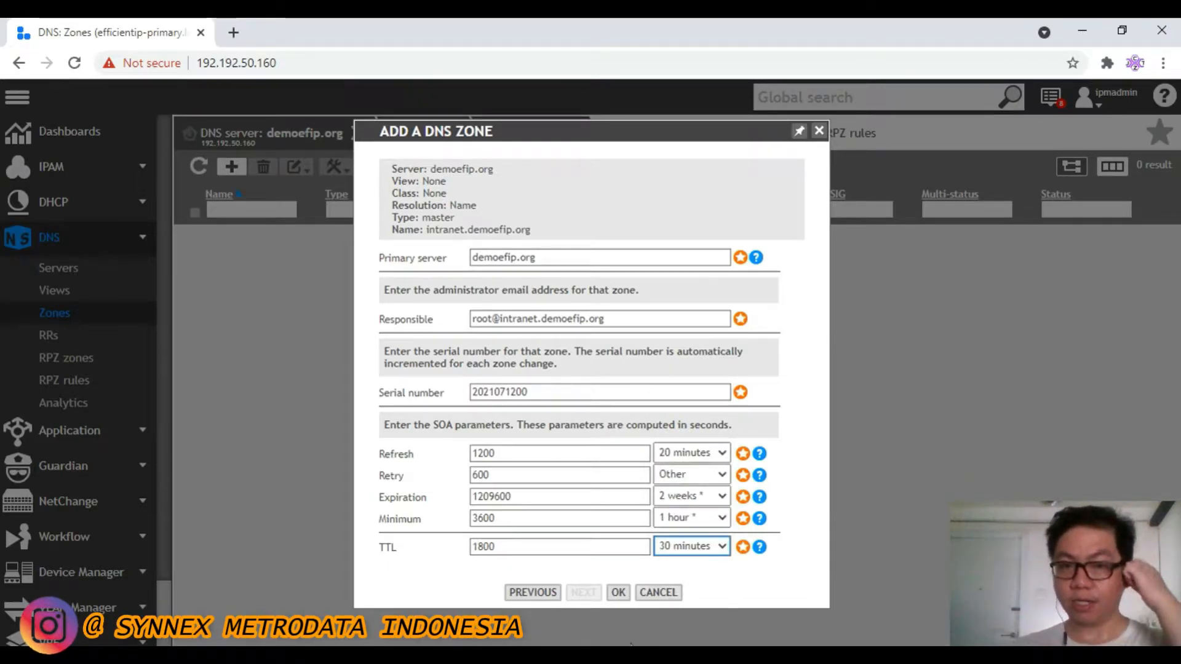
click(699, 549)
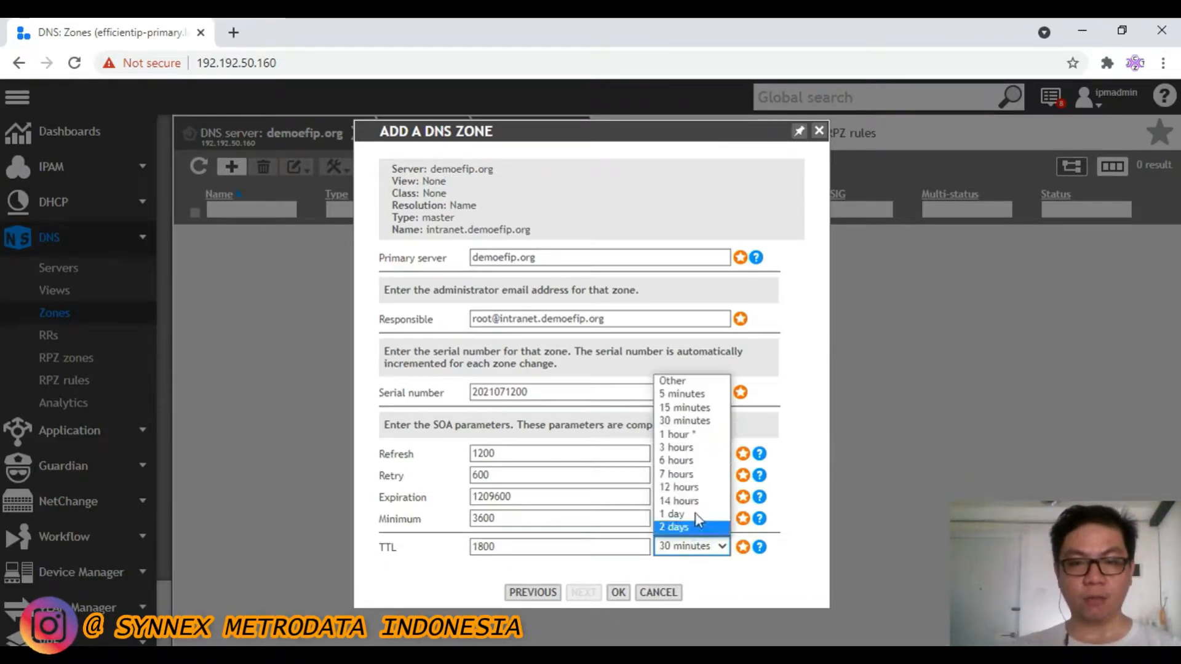
click(677, 434)
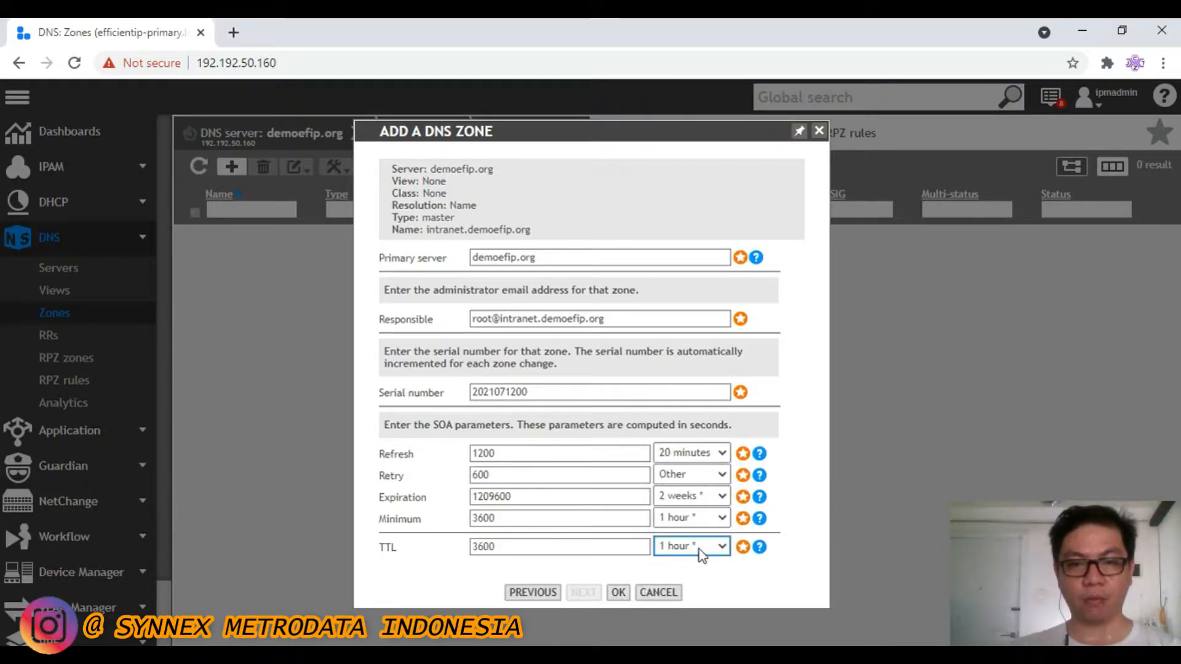
click(618, 594)
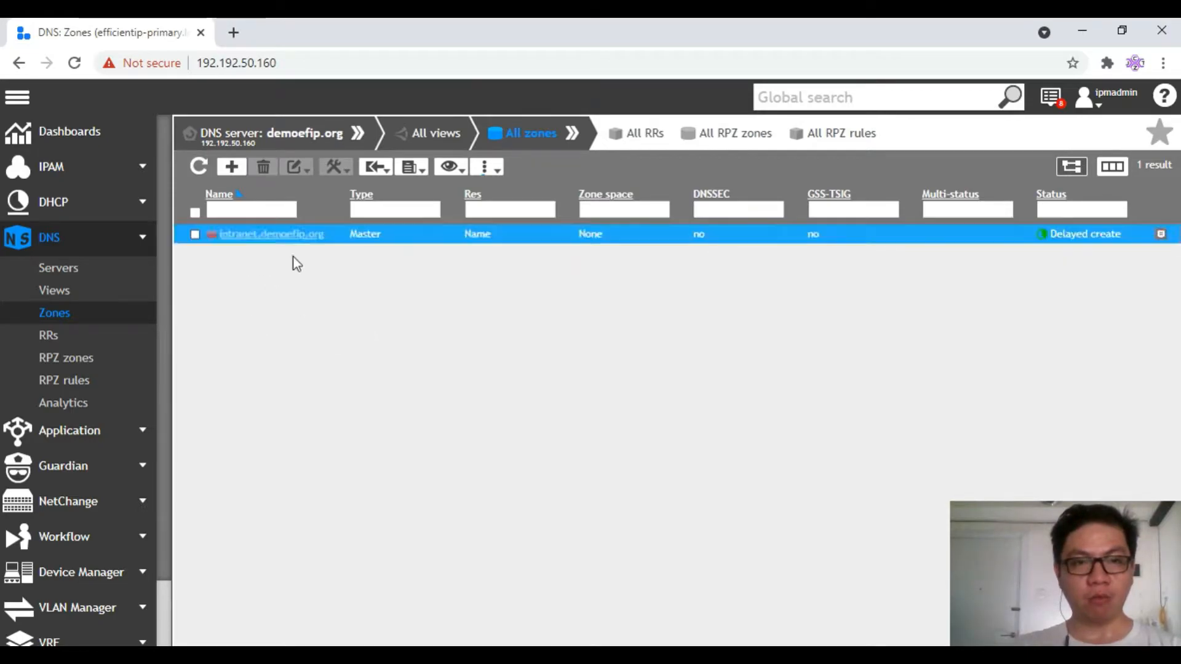
Open the intranet.demoefip.org records list and start adding a new RR
click(257, 237)
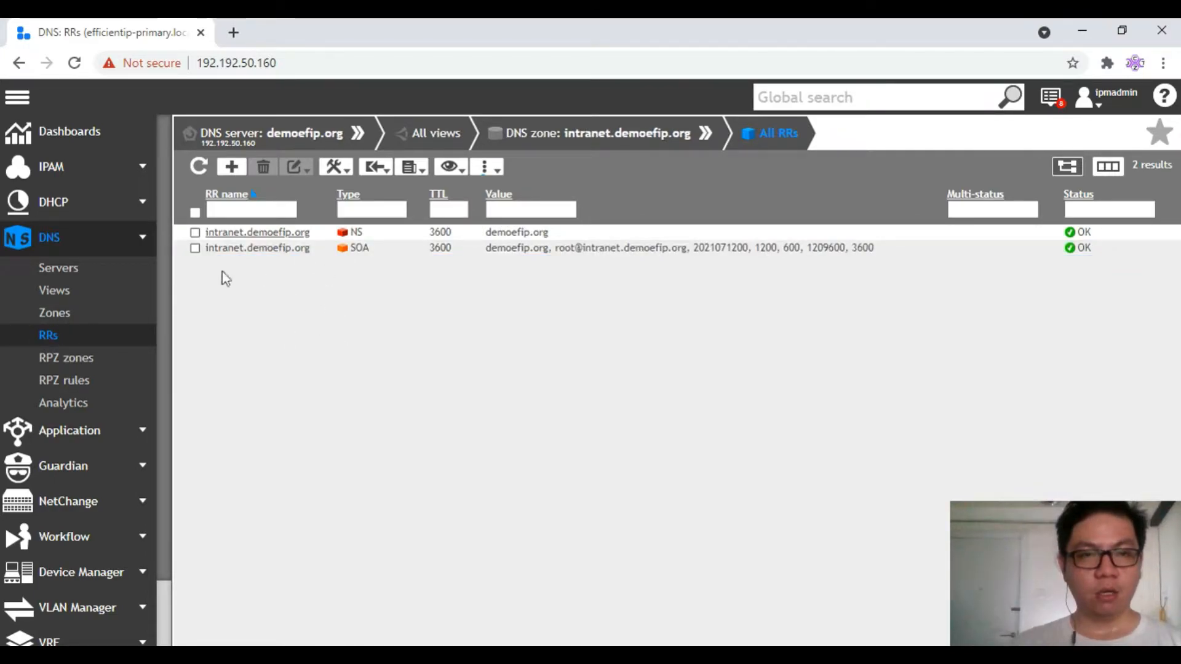
click(232, 166)
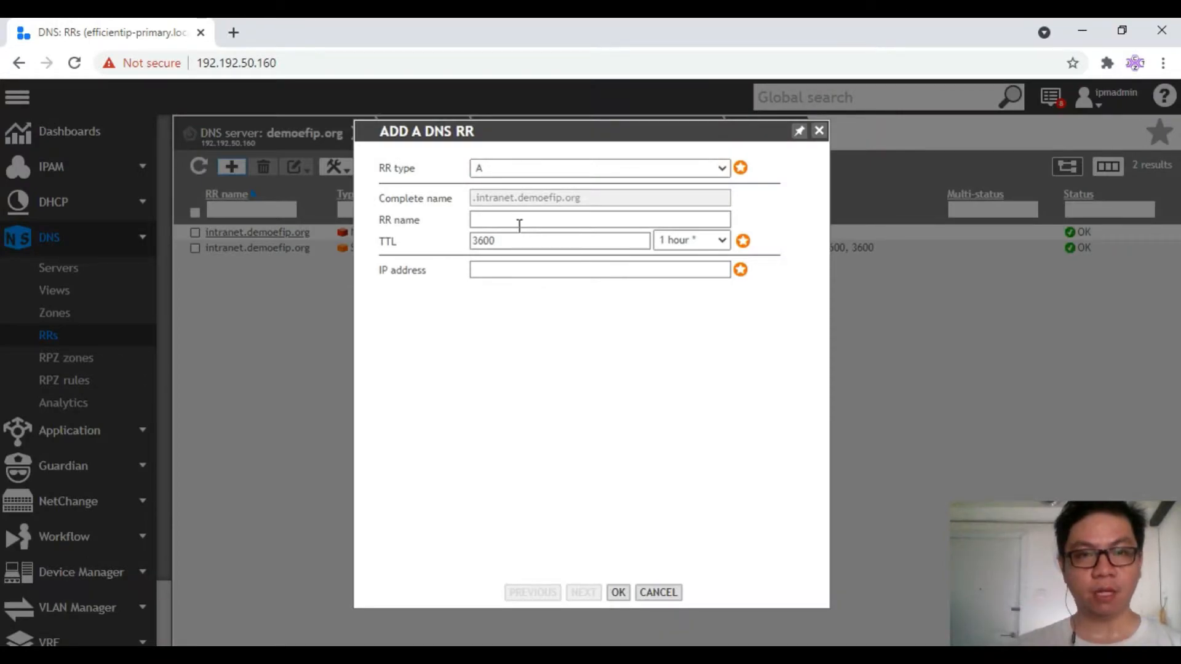
Save A record apps1 with IP address 192.192.50.180
click(514, 219)
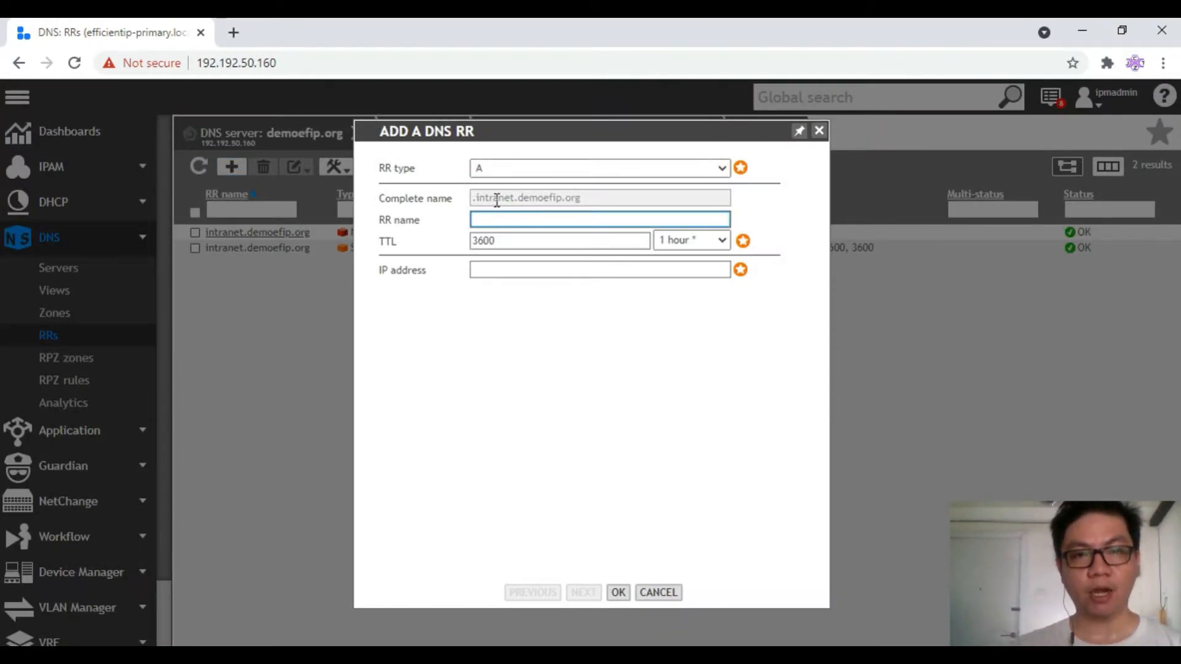
drag(476, 202, 603, 206)
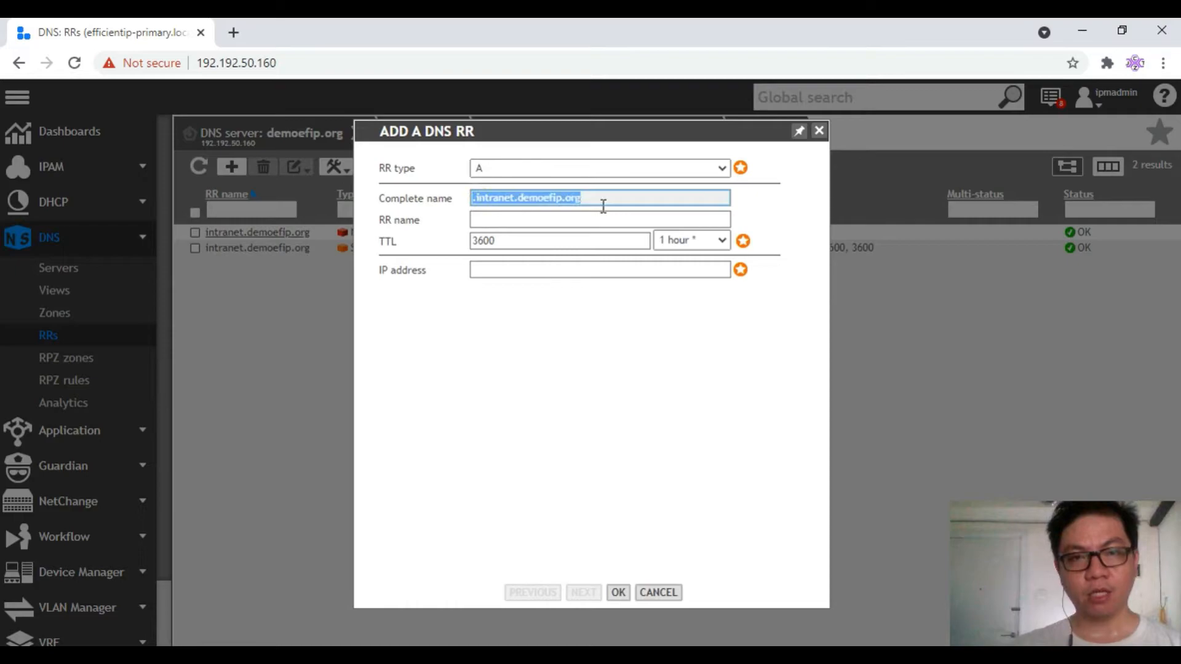
click(487, 222)
text(apps1)
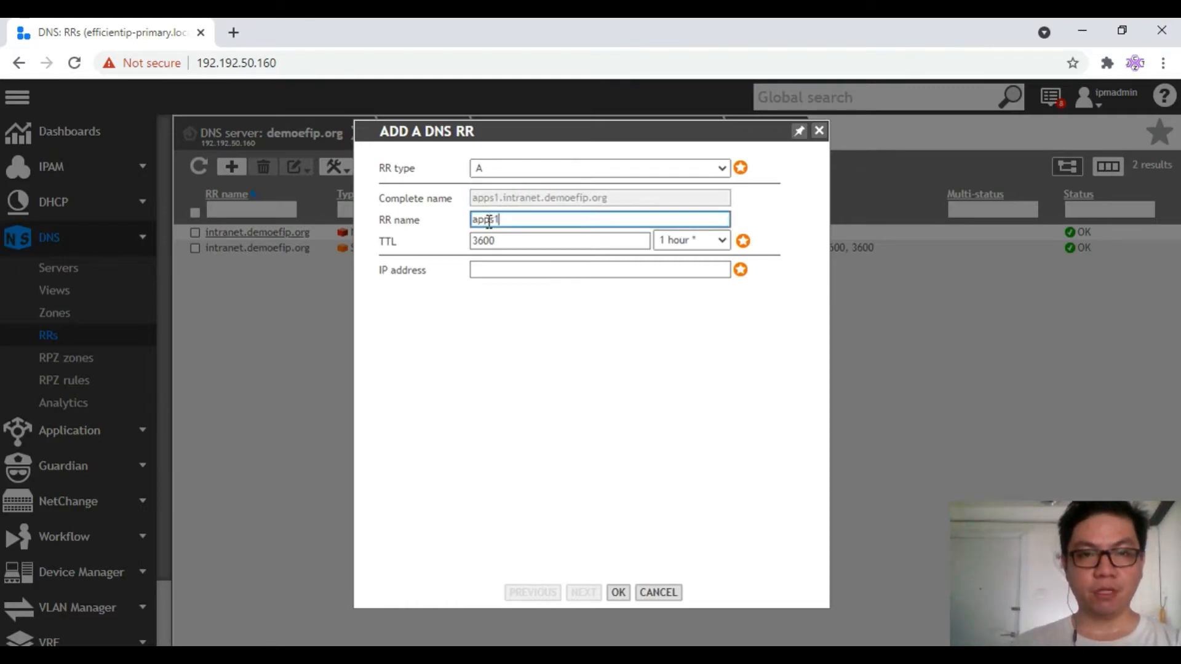
click(530, 269)
text(192.192.50.180)
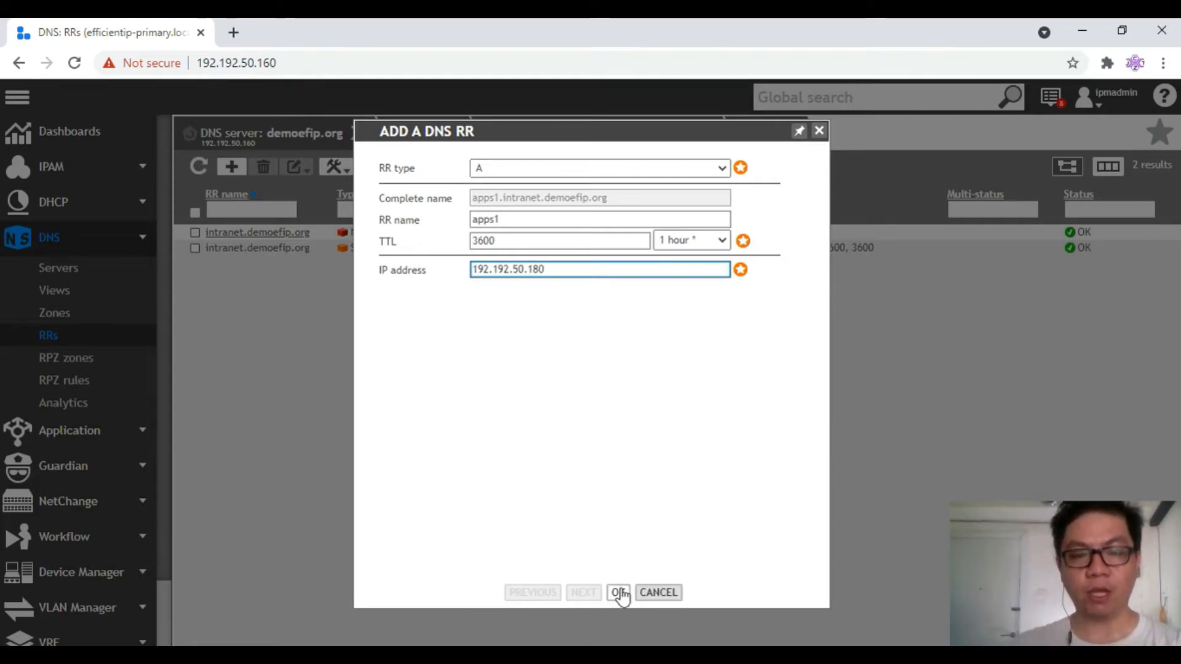
drag(473, 197, 616, 204)
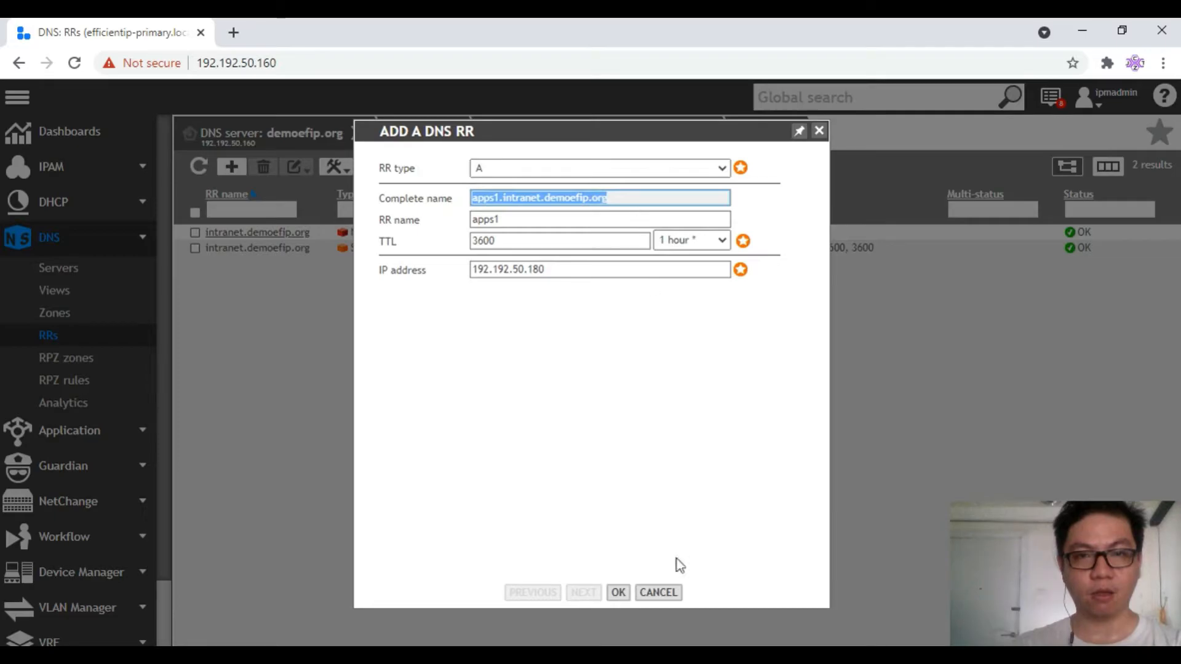
click(618, 592)
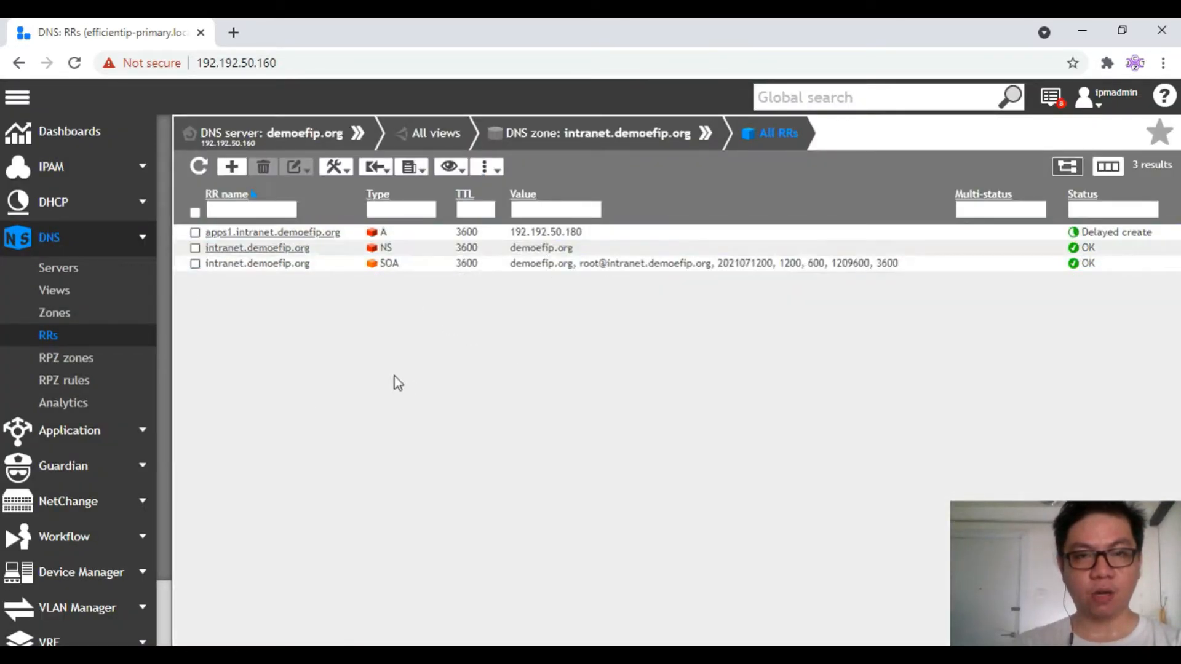
Refresh the records list and confirm apps1 → 192.192.50.180 shows status OK
click(1082, 233)
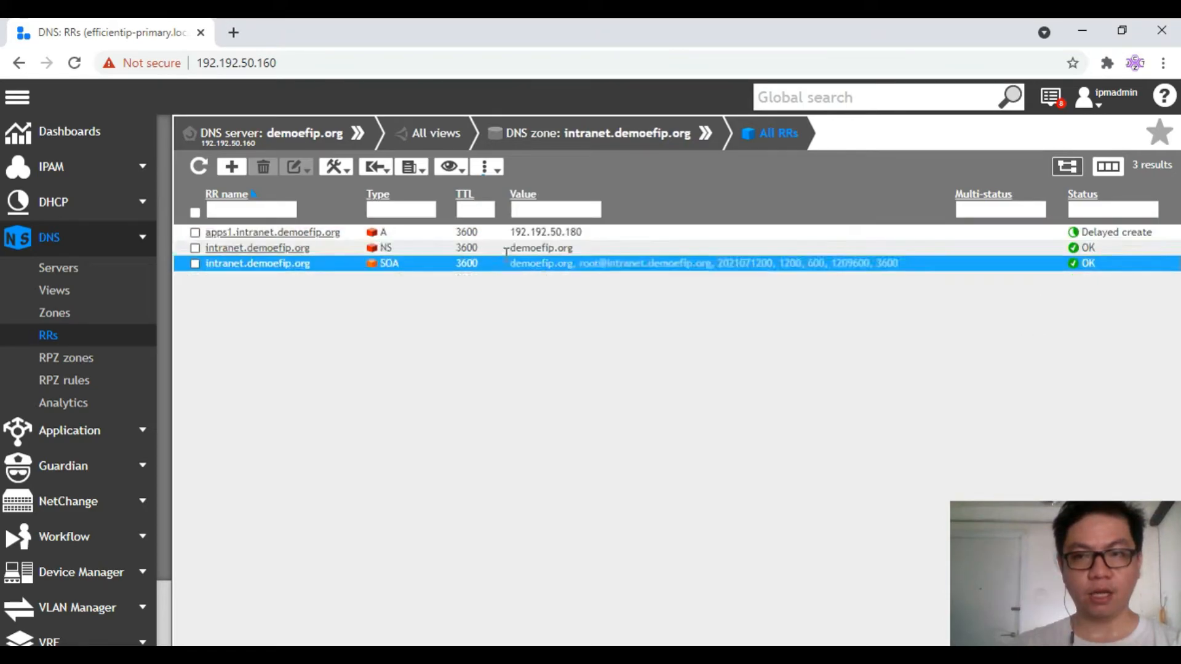
click(199, 167)
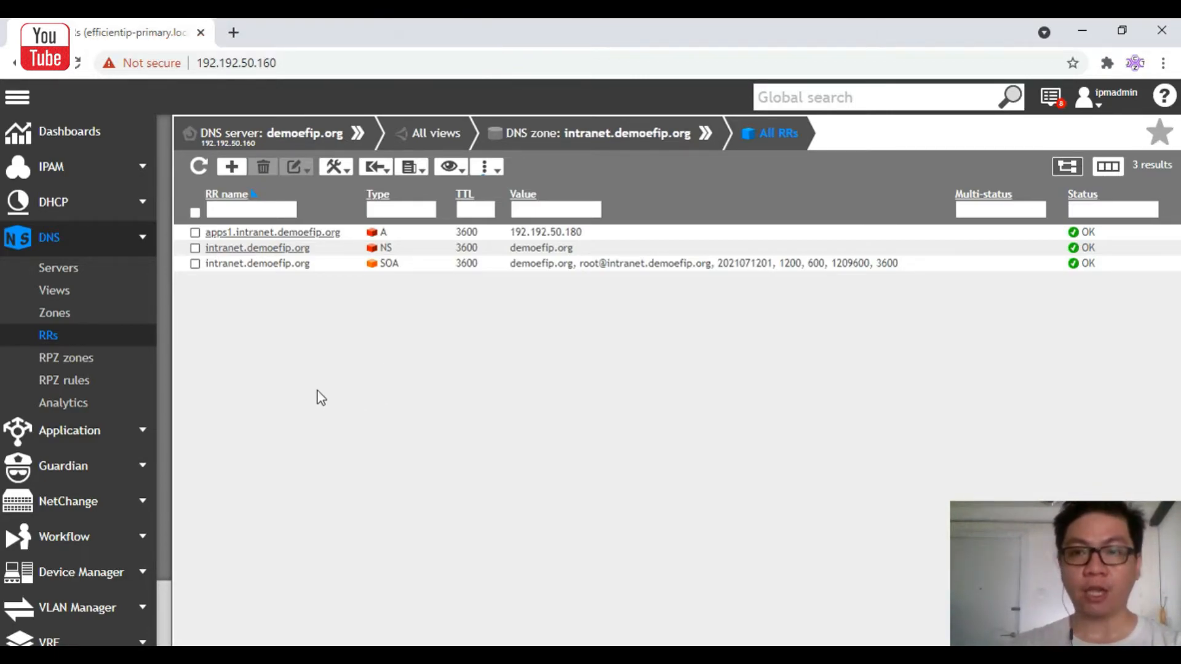
Start a new record of type MX named mail1
click(231, 166)
click(512, 167)
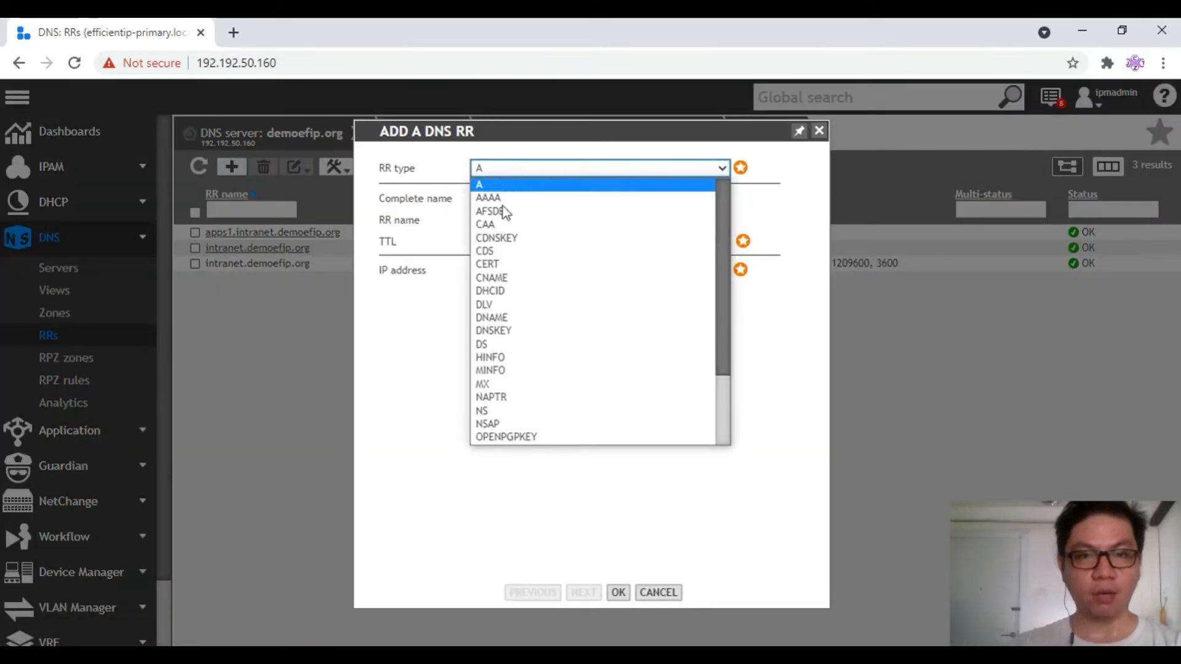
click(540, 384)
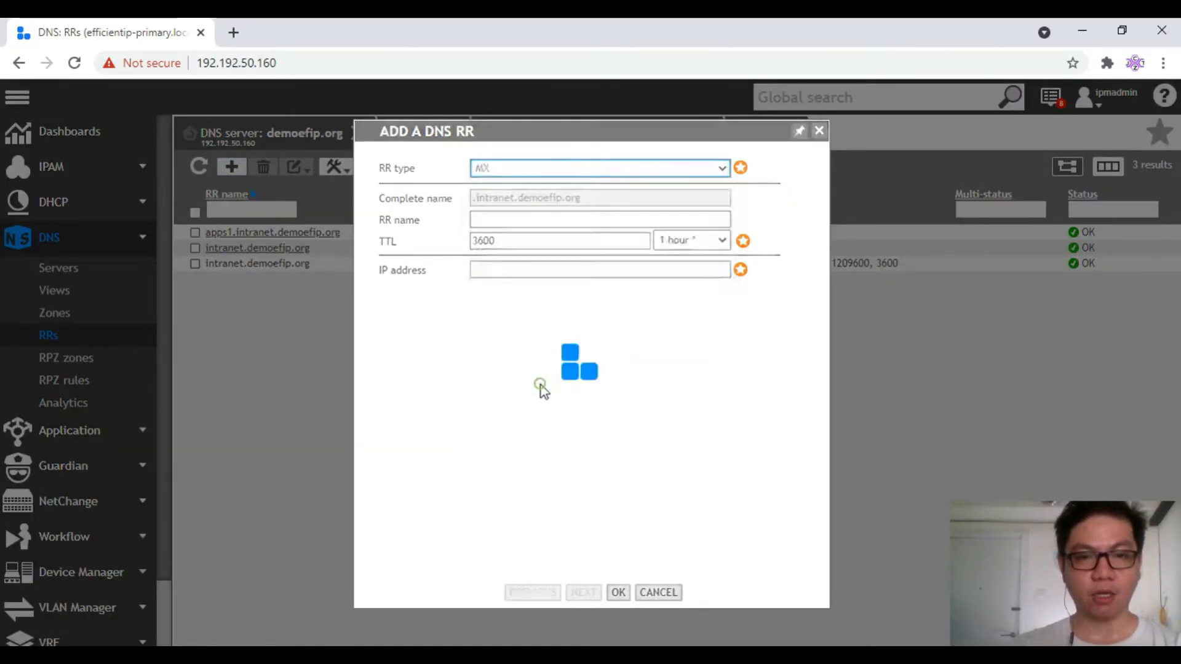
click(503, 220)
text(mailp)
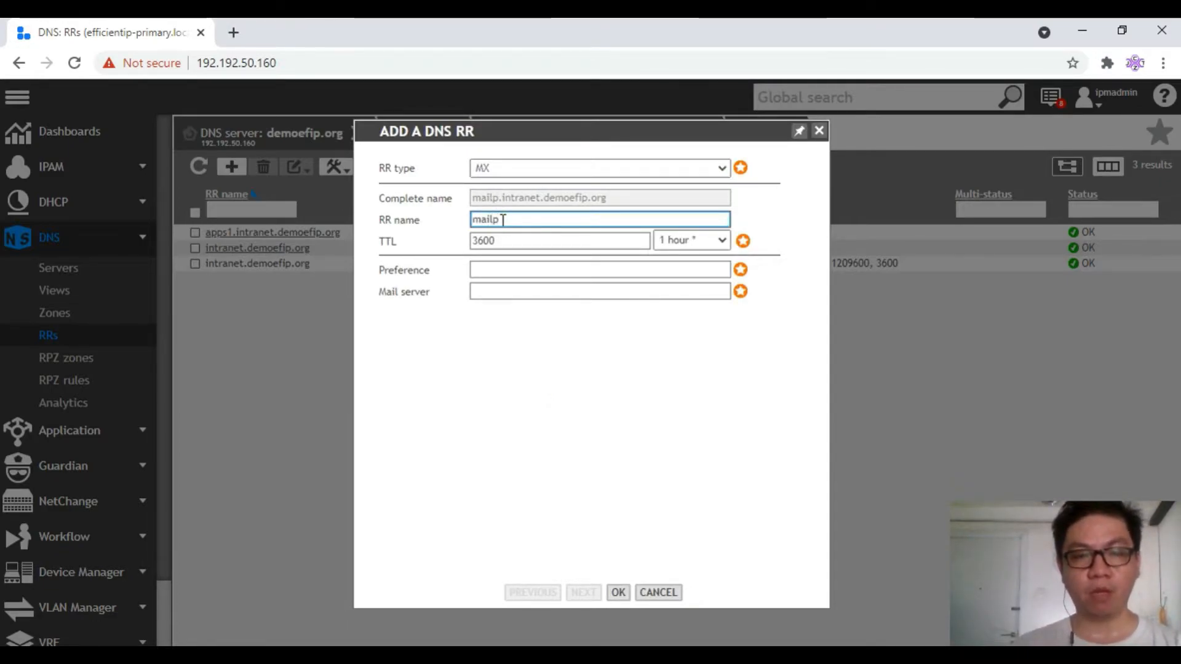
key(BackSpace)
text(1)
Give mail1 preference 1 and mail server 192.192.50.190, then save it
click(513, 270)
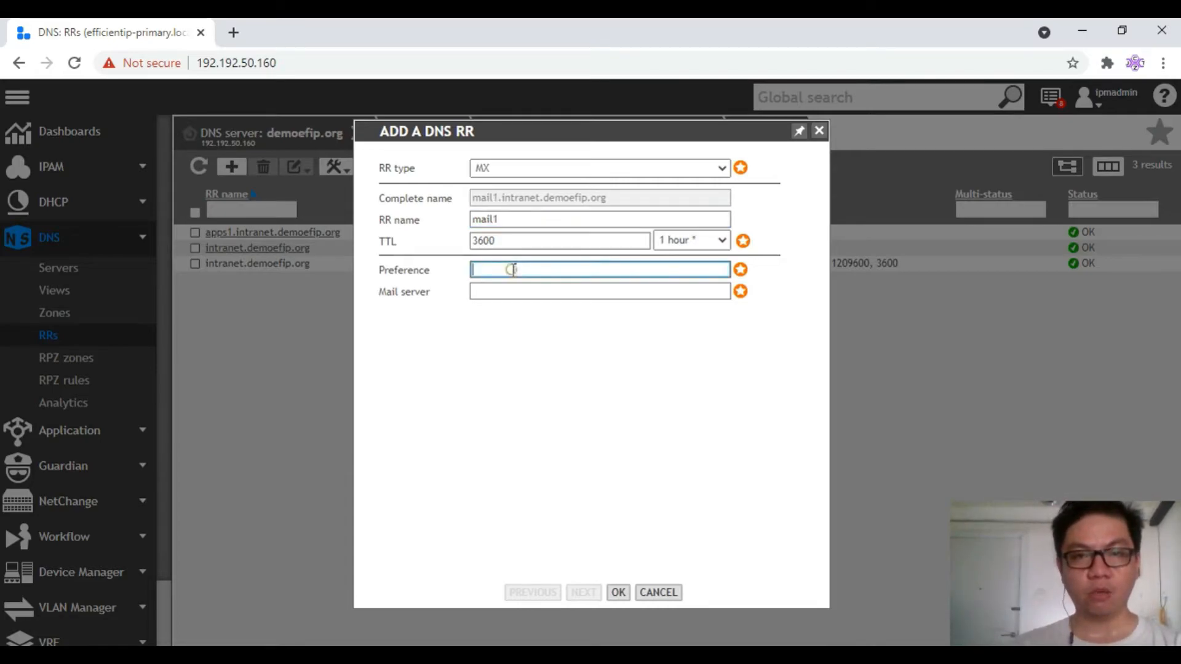
click(553, 290)
text(192.)
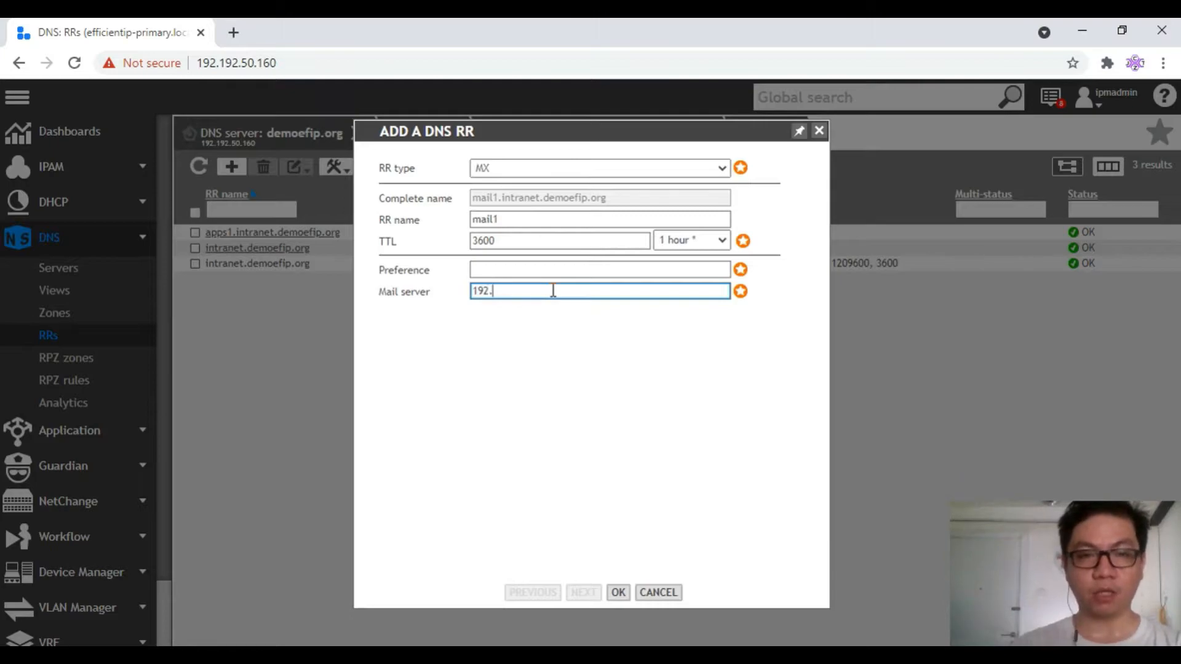
text(192.50)
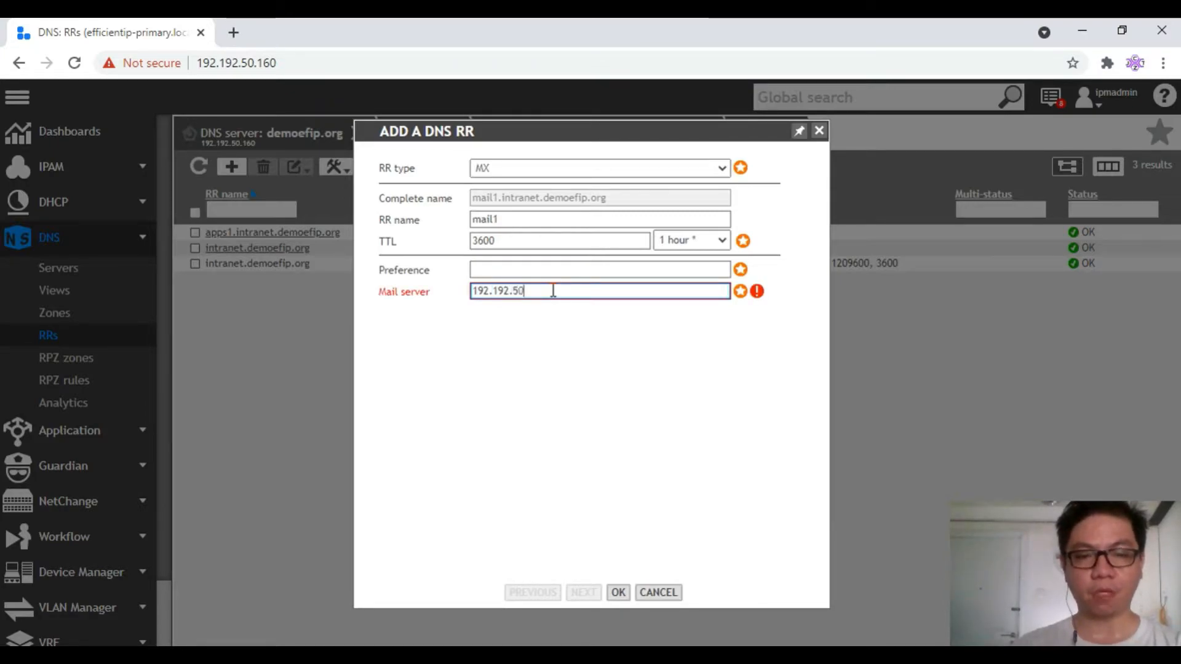
text(.190)
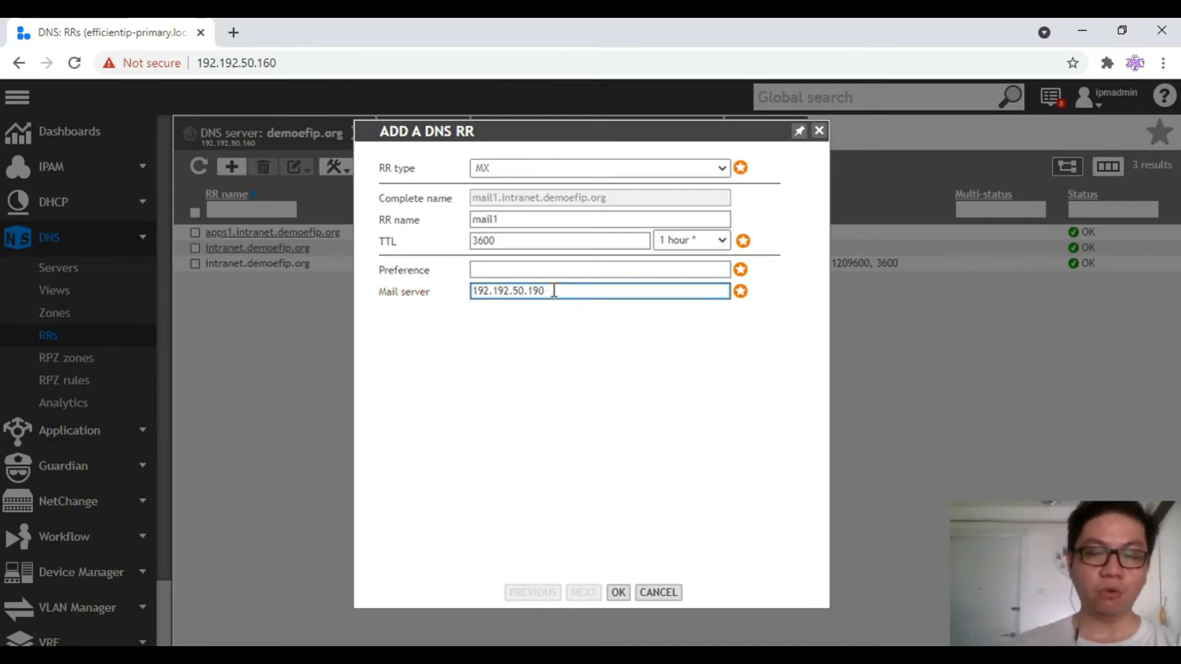
click(553, 265)
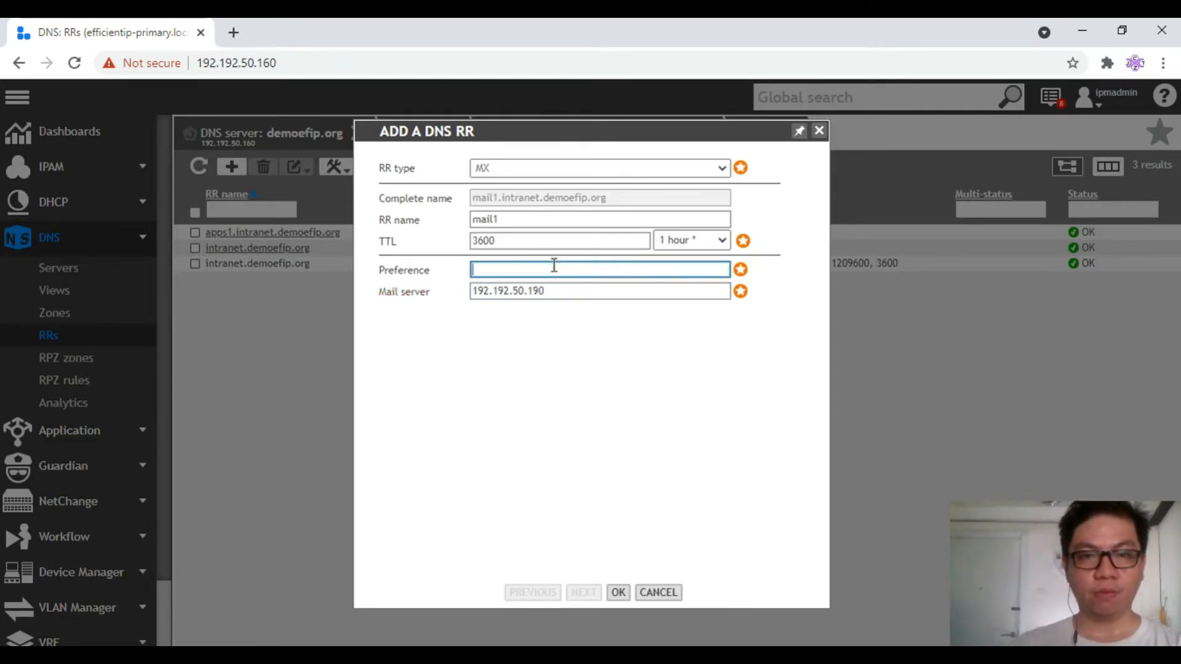
text(email1)
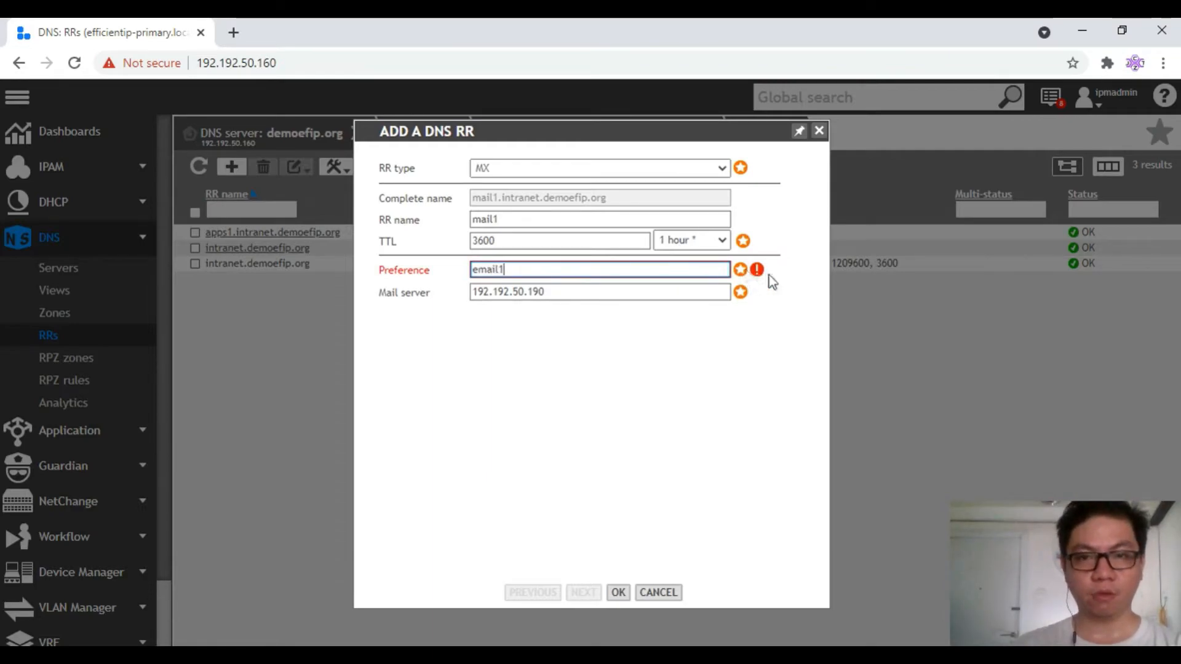
mouse_move(759, 276)
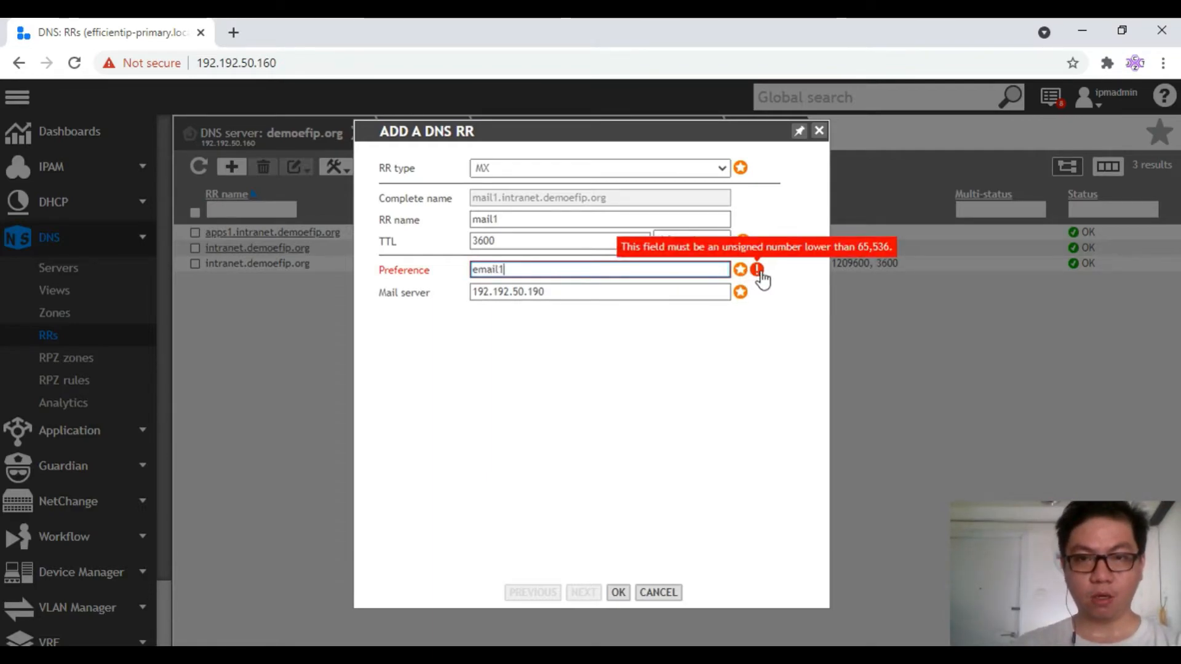
drag(539, 273, 379, 288)
text(192.192.50)
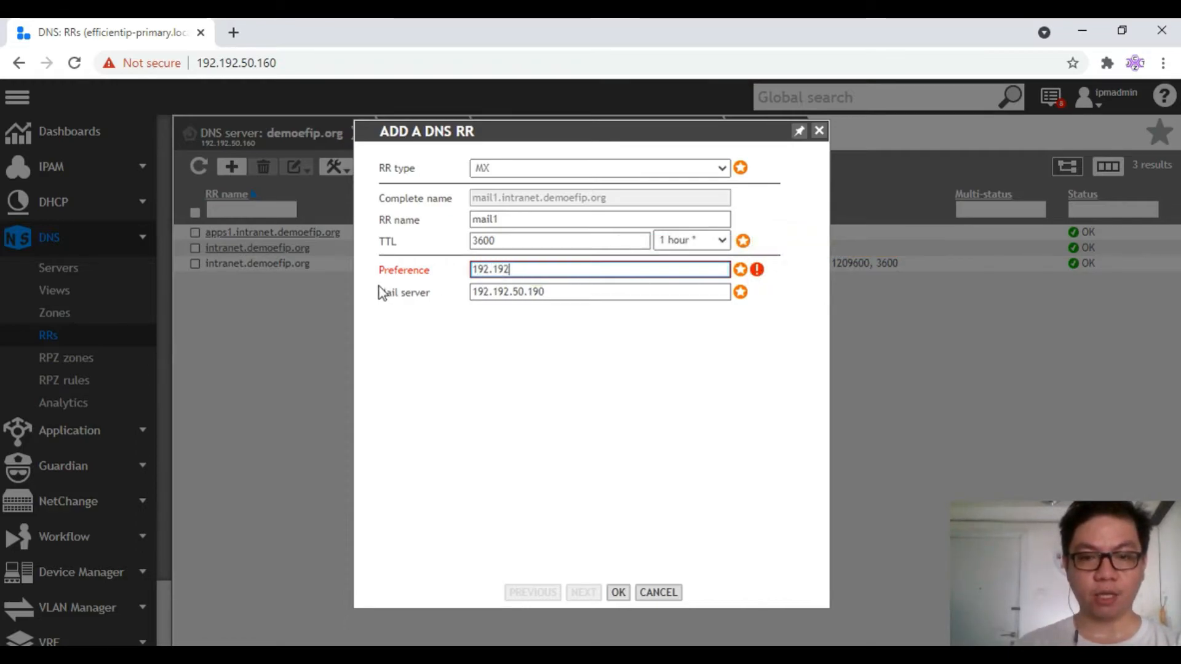
key(BackSpace)
key(BackSpace)
key(BackSpace)
key(BackSpace)
key(BackSpace)
key(BackSpace)
key(BackSpace)
key(BackSpace)
key(BackSpace)
key(BackSpace)
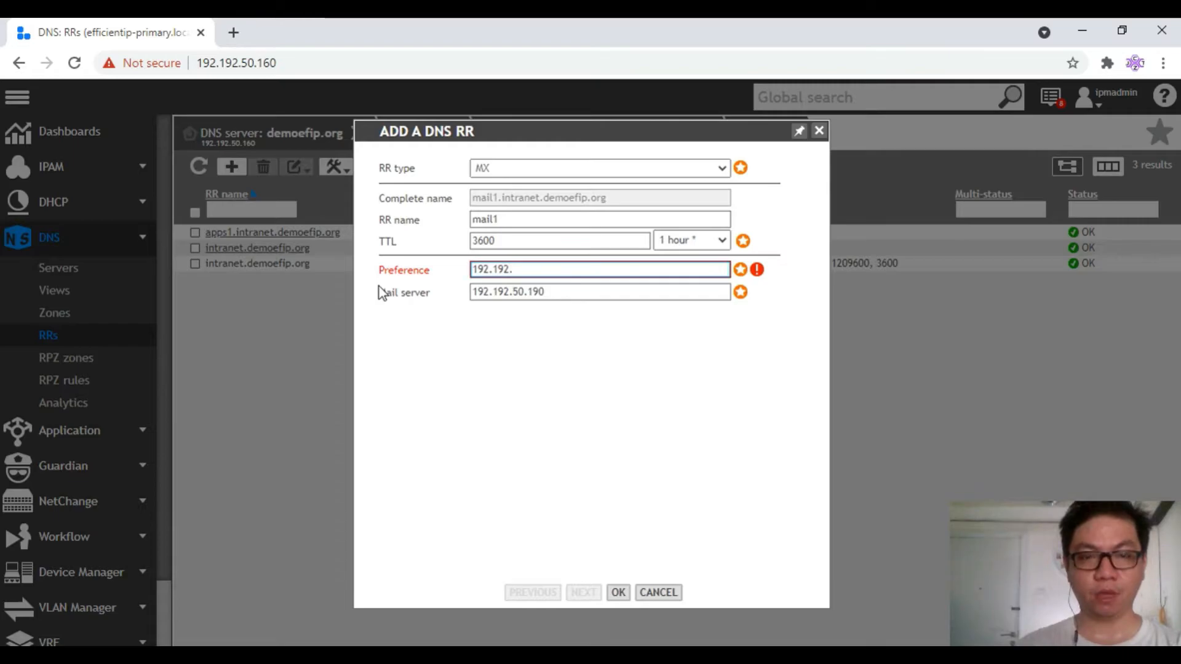
text(1)
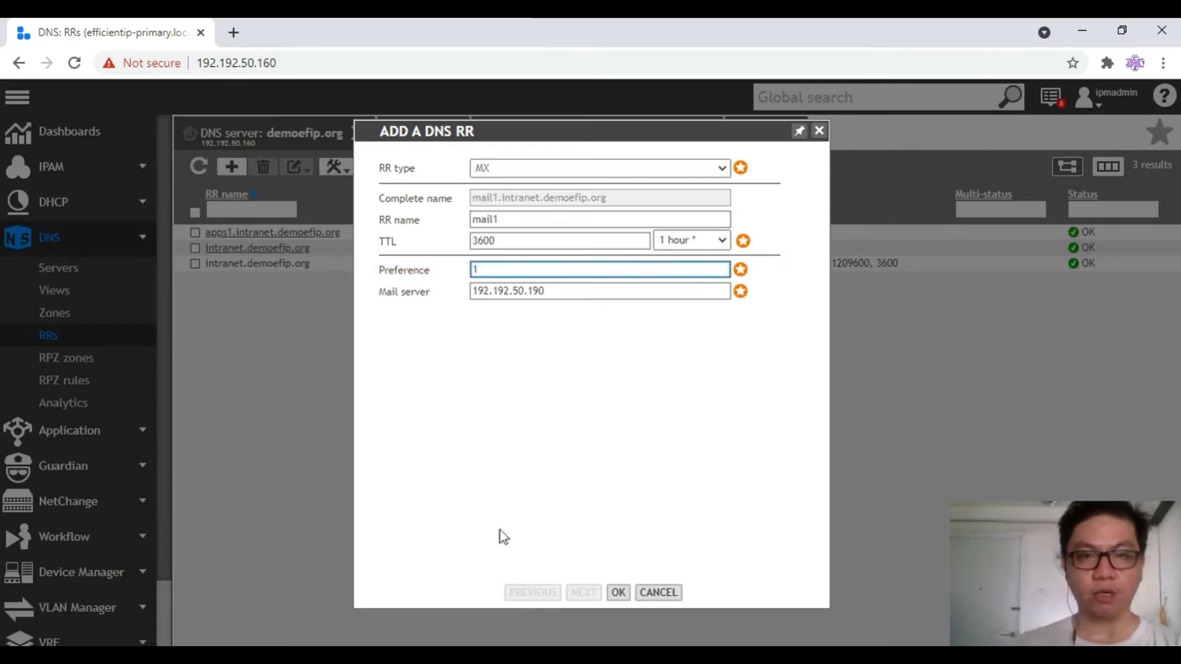
click(618, 592)
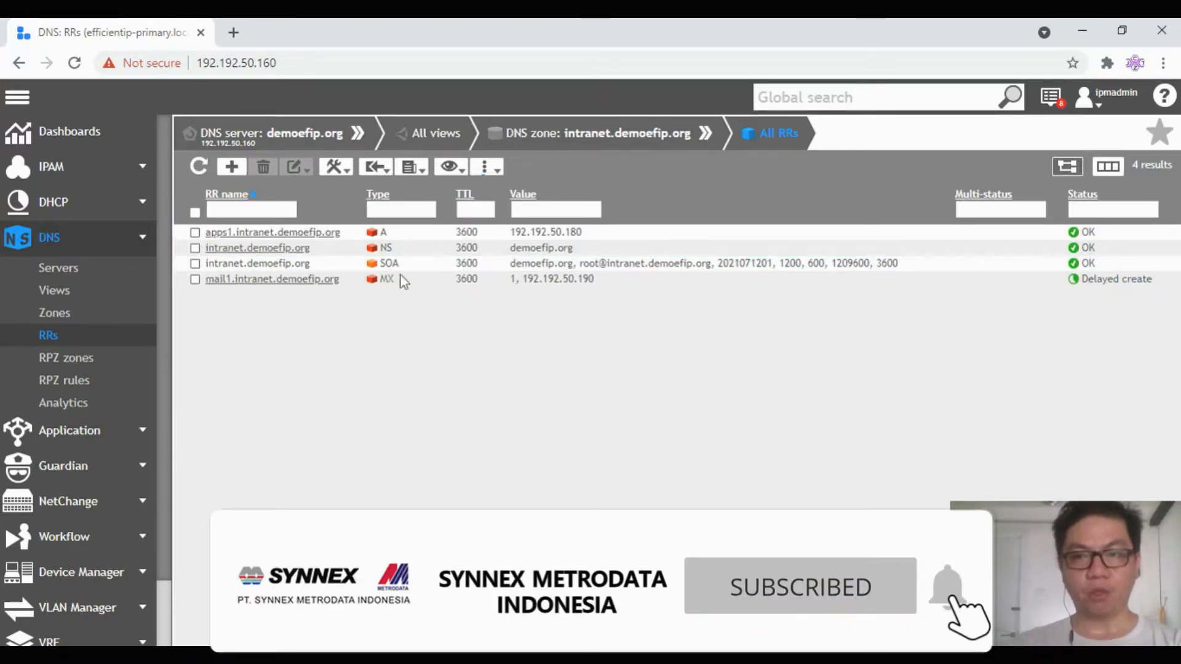
Refresh the resource record list to confirm the mail1 MX record now shows status OK
click(198, 167)
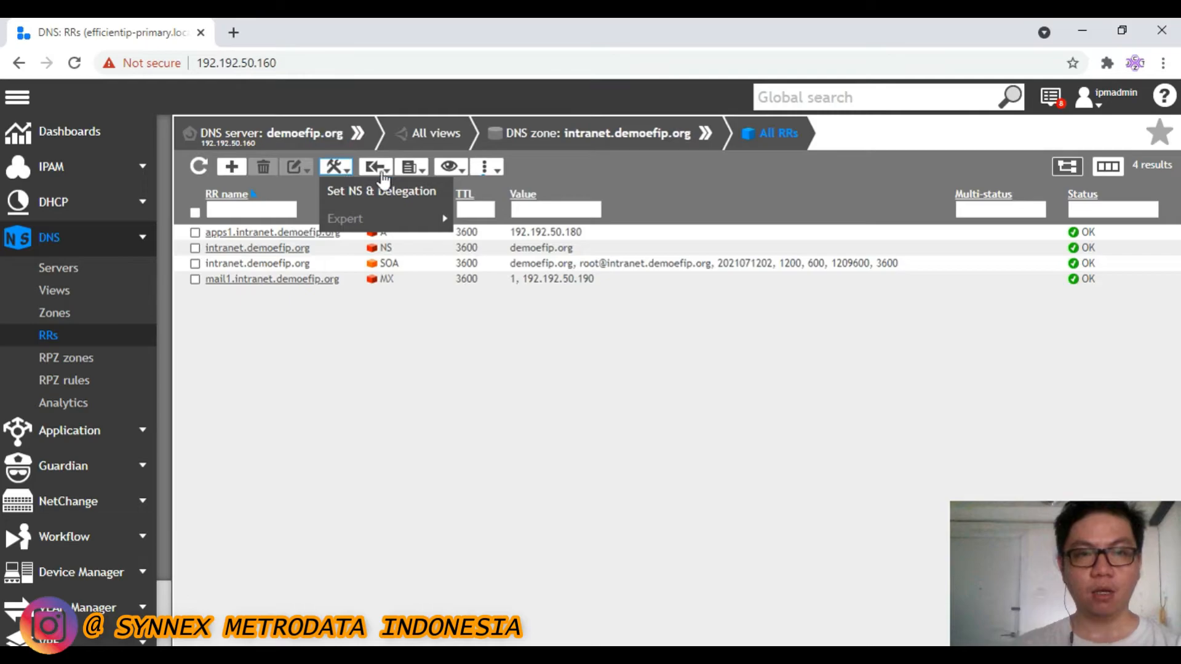
Open Report > Export from Extra options, cancel a CSV export, then reopen the export format list
mouse_move(368, 175)
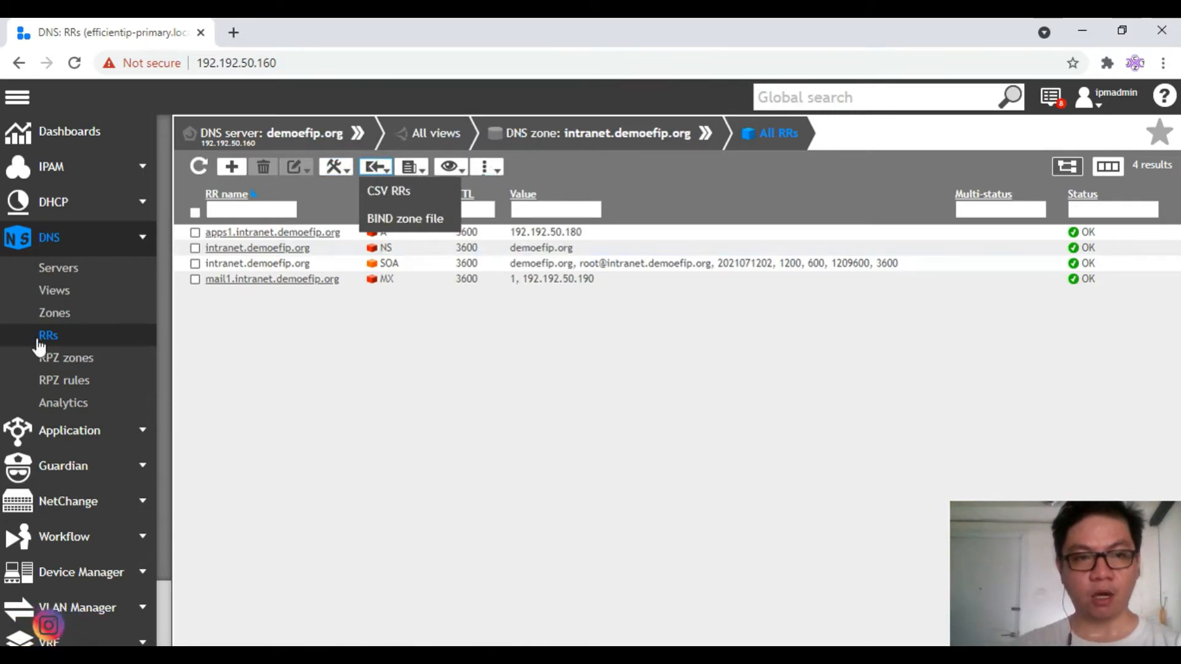
click(489, 172)
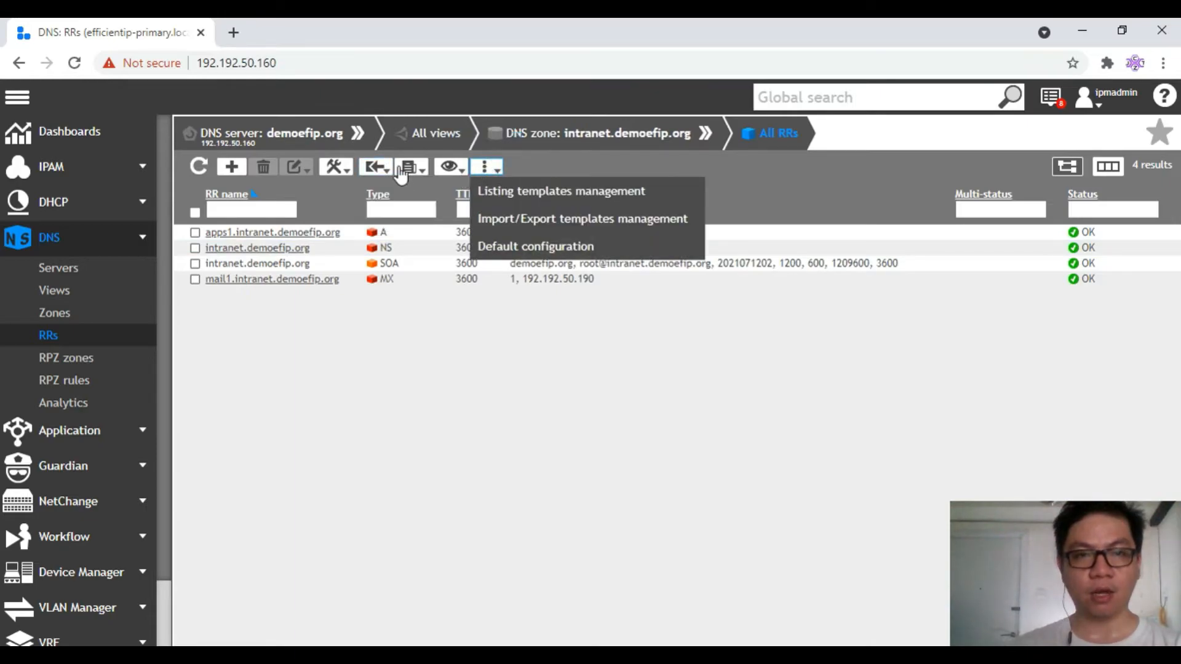
click(426, 174)
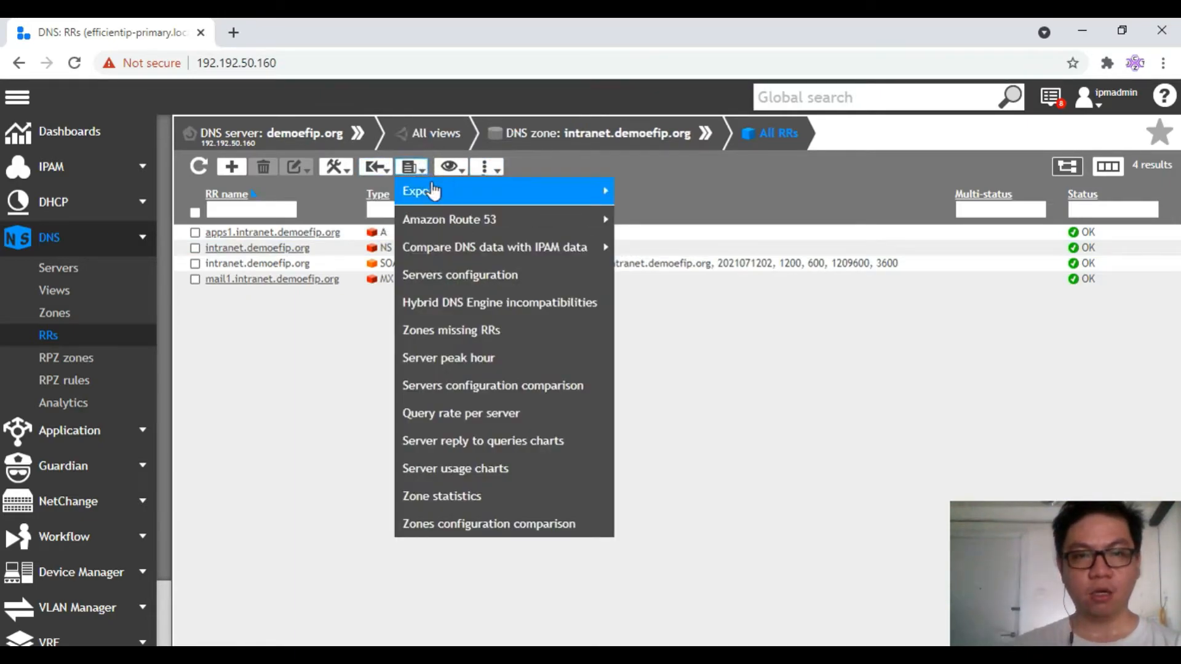
mouse_move(564, 201)
click(653, 190)
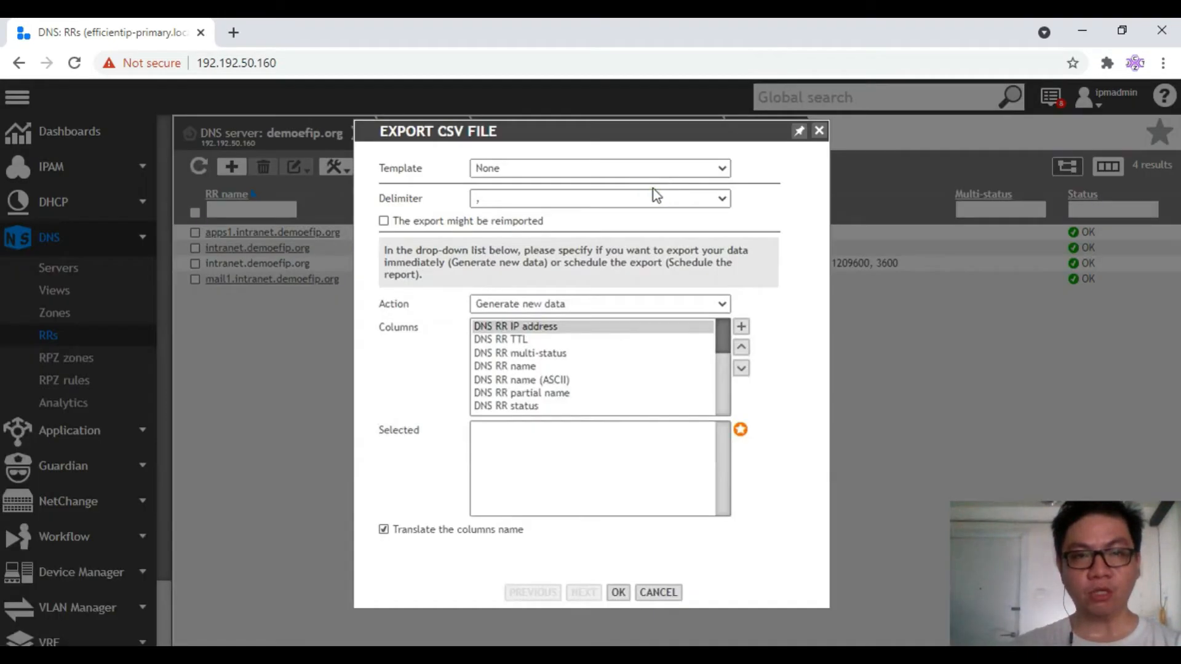
click(659, 593)
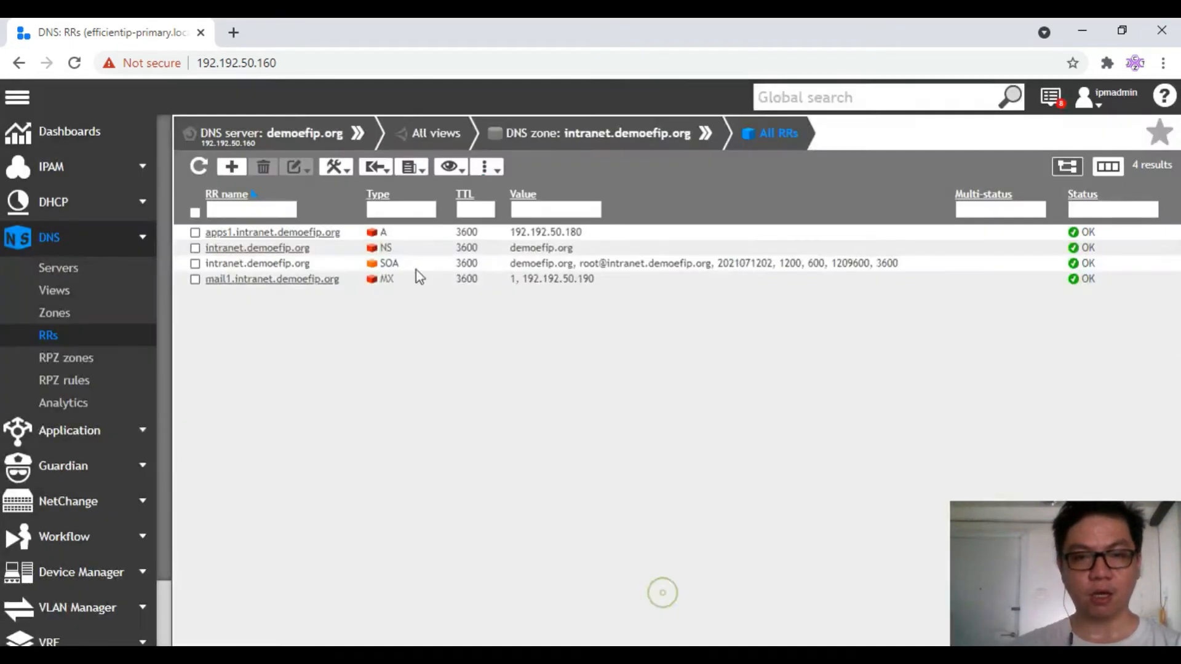
click(413, 167)
mouse_move(427, 201)
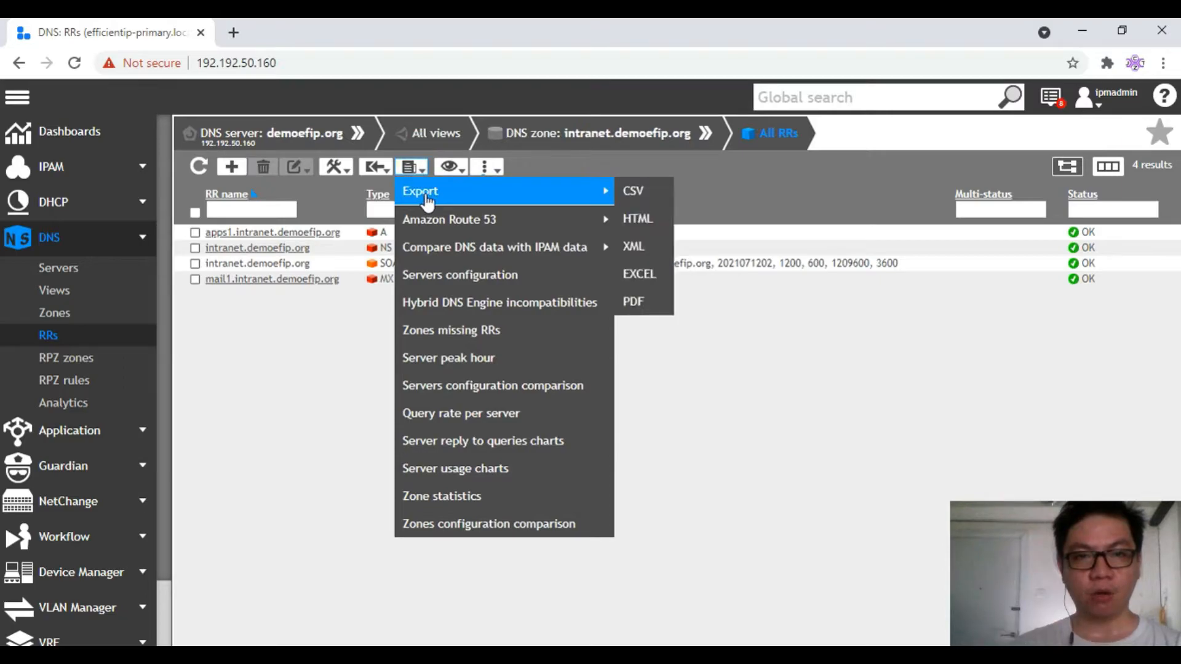
Choose CSV export with a semicolon (;) delimiter
click(630, 194)
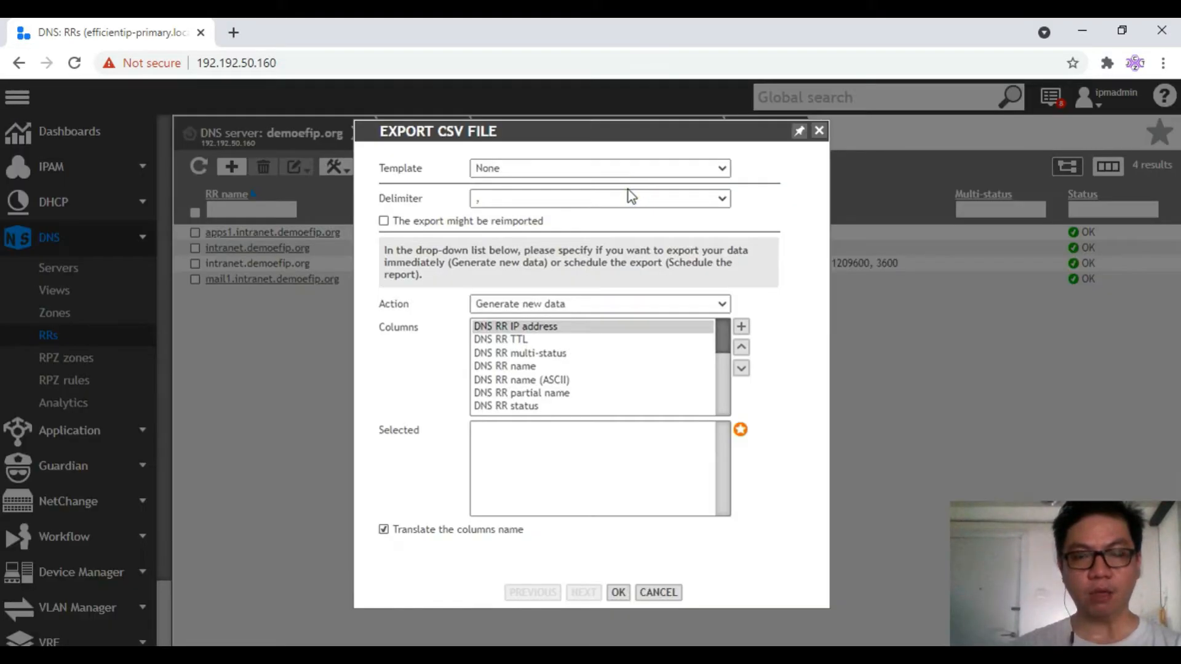
click(491, 198)
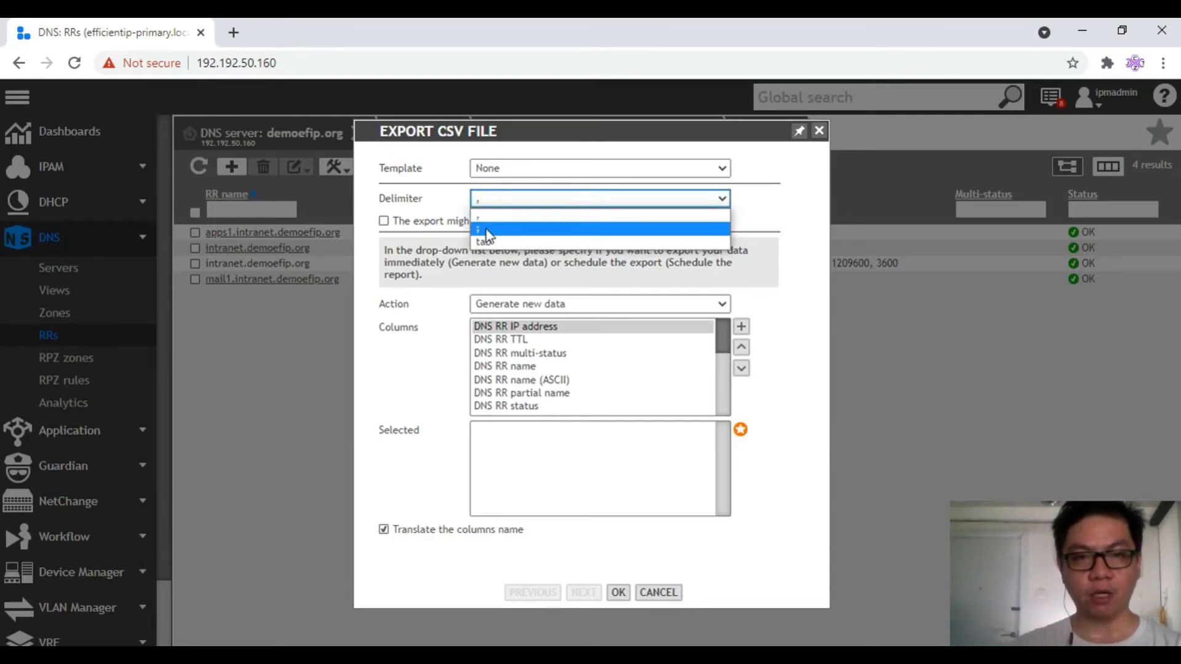
click(485, 229)
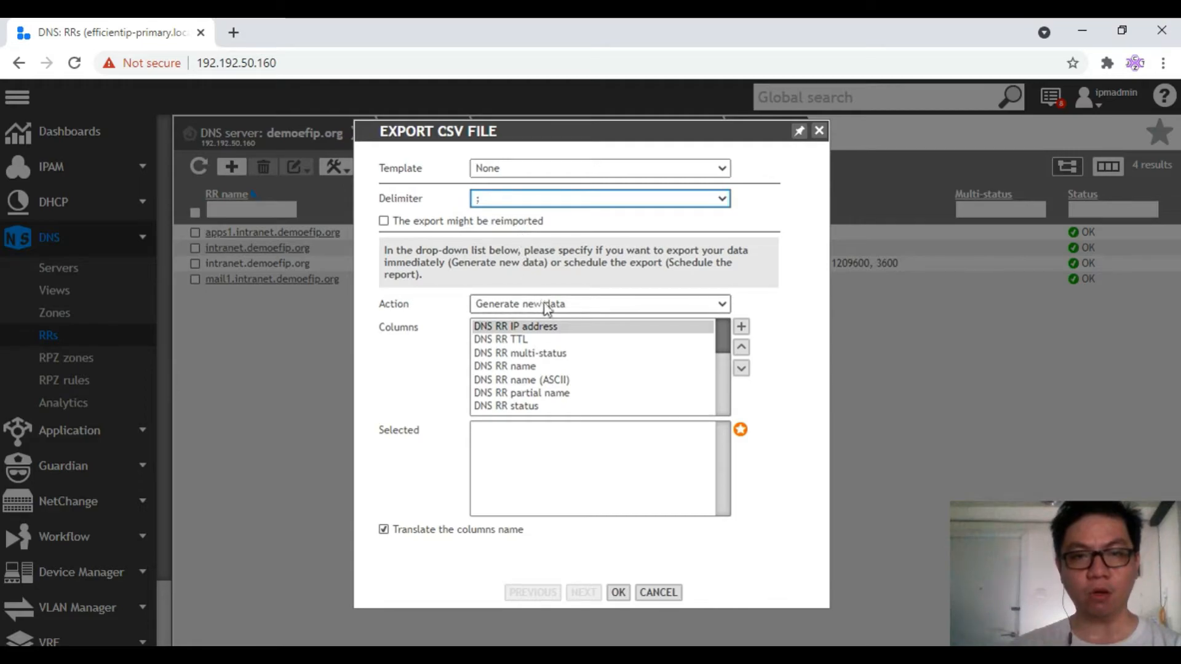
drag(561, 137, 702, 113)
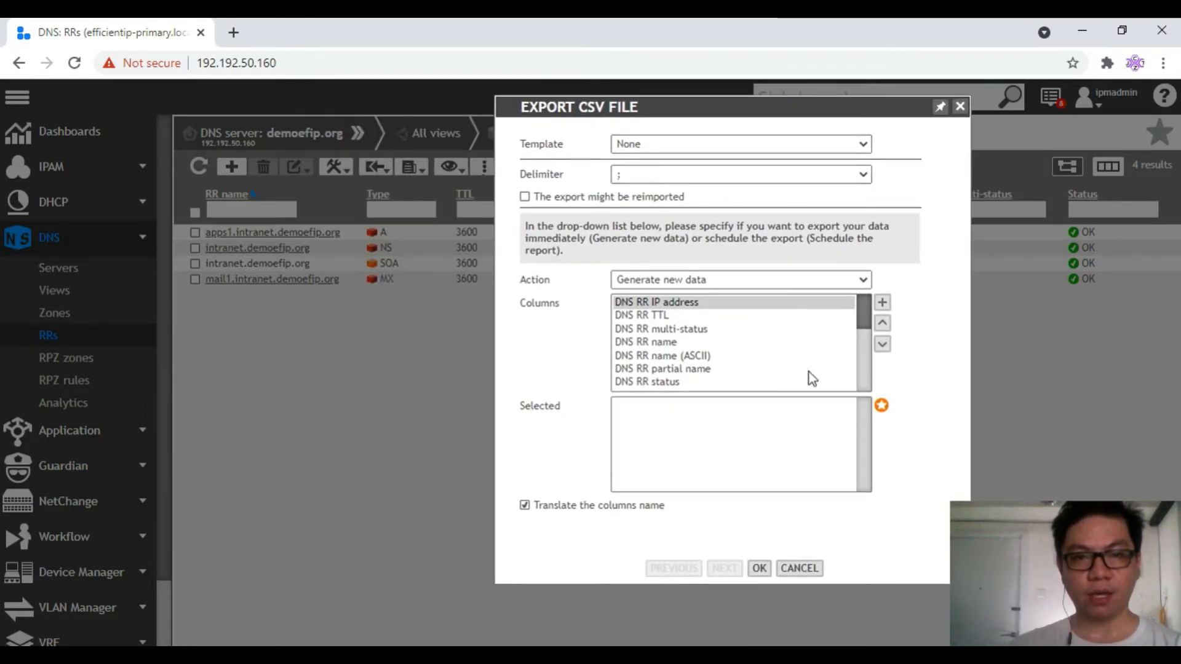
Export the DNS RR IP address, name, type and value columns, with name moved to the top
click(883, 304)
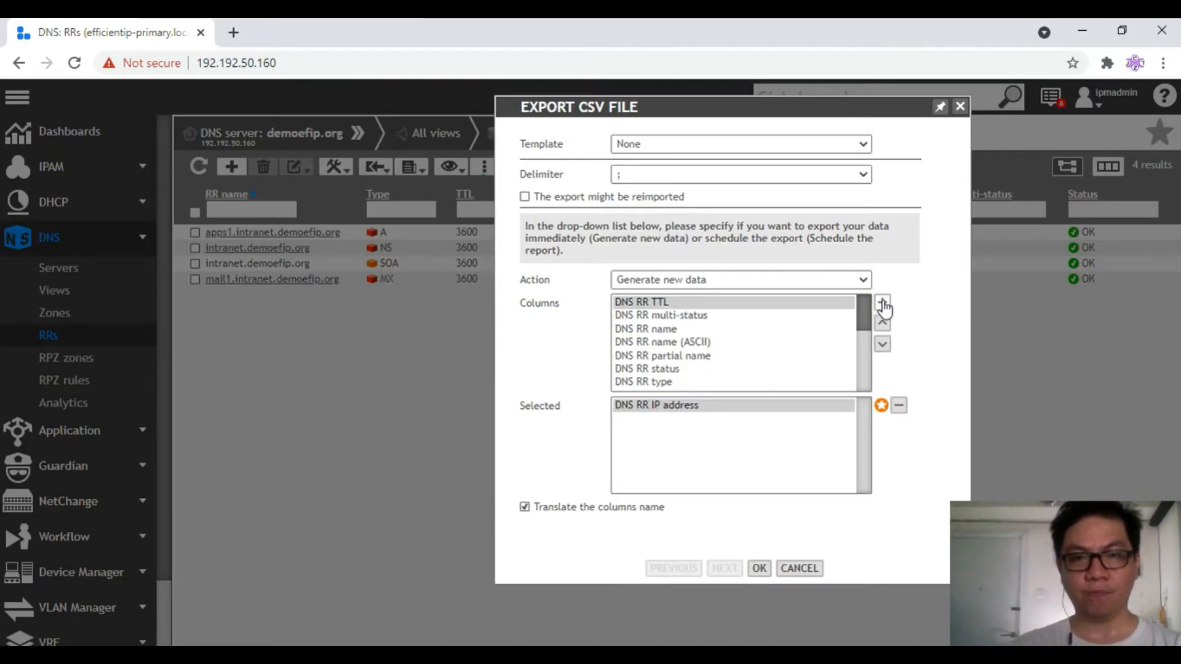
click(656, 330)
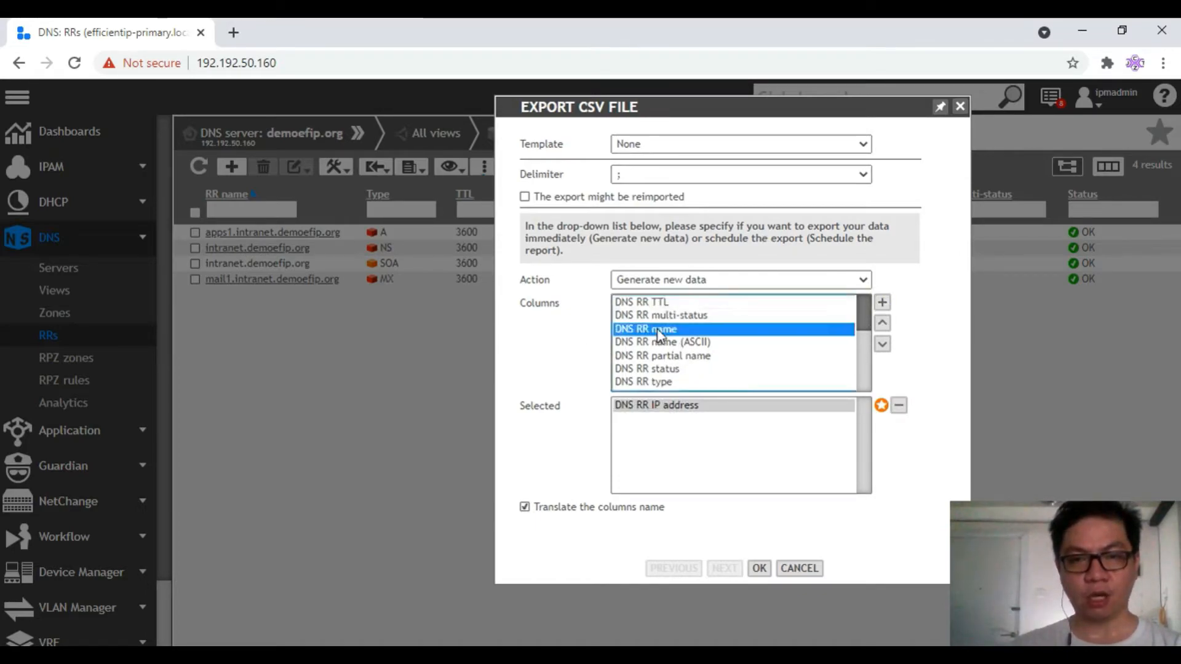
click(884, 306)
click(738, 355)
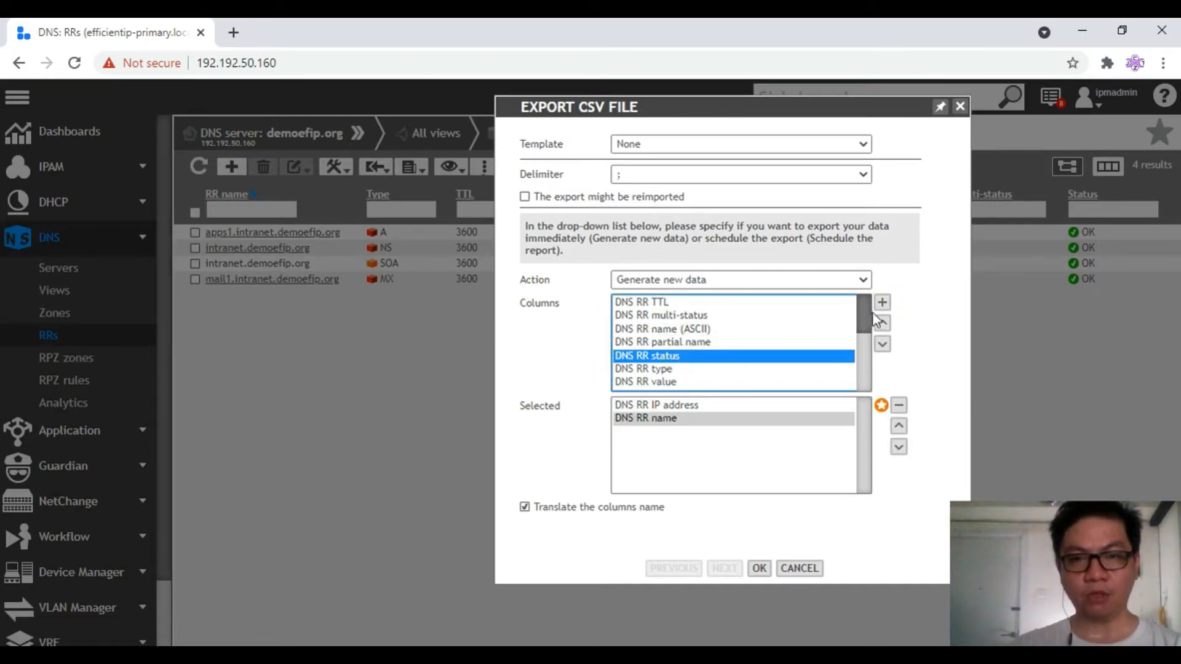
drag(858, 323, 679, 340)
click(659, 317)
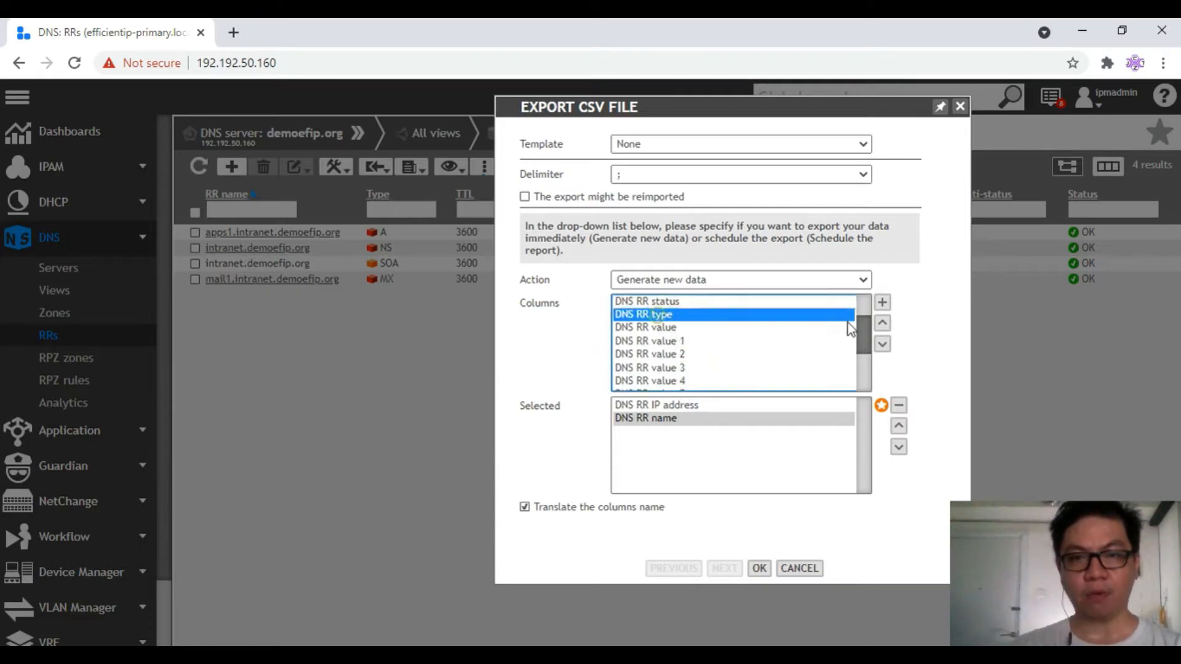
click(883, 302)
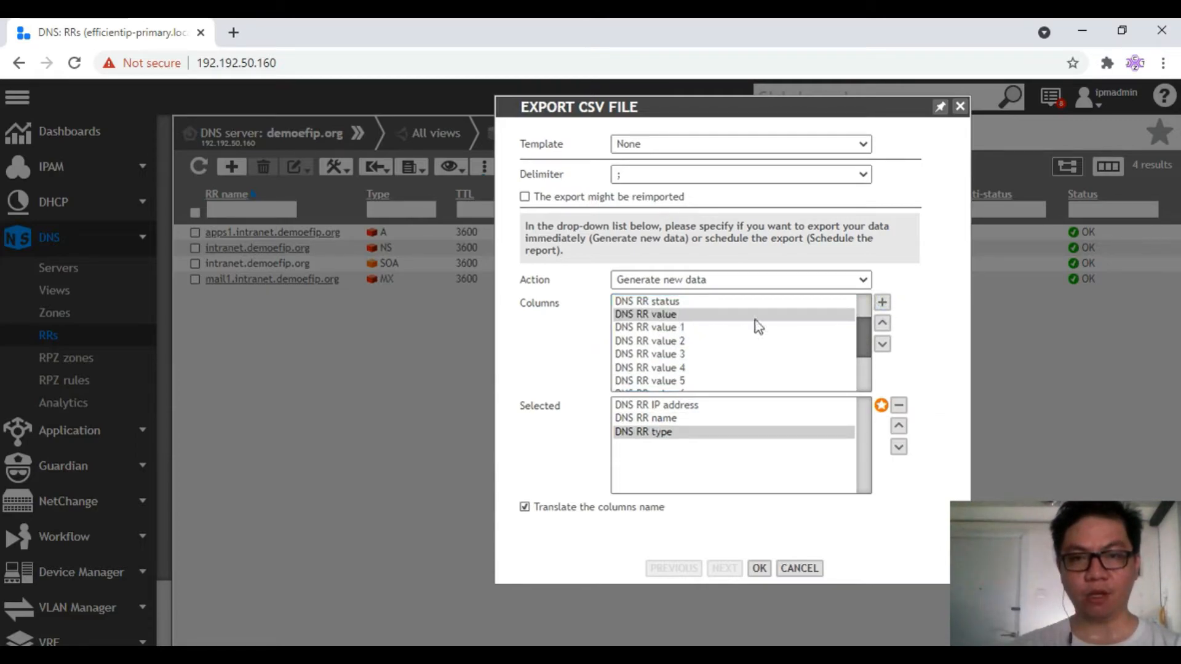
click(882, 304)
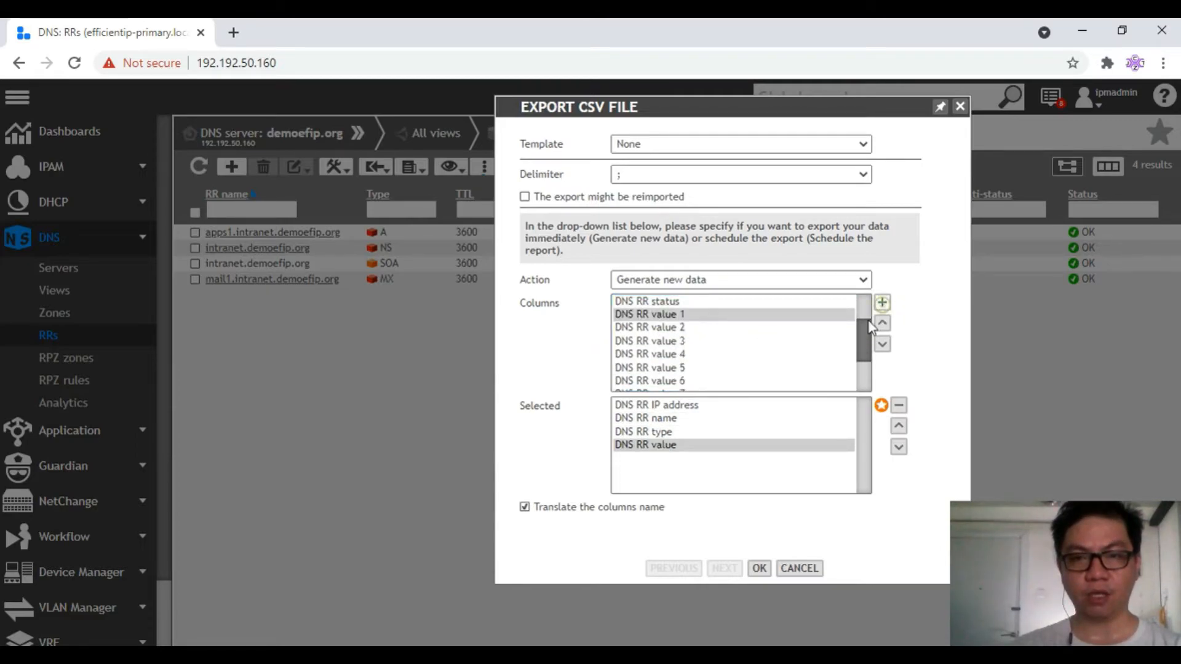
click(664, 418)
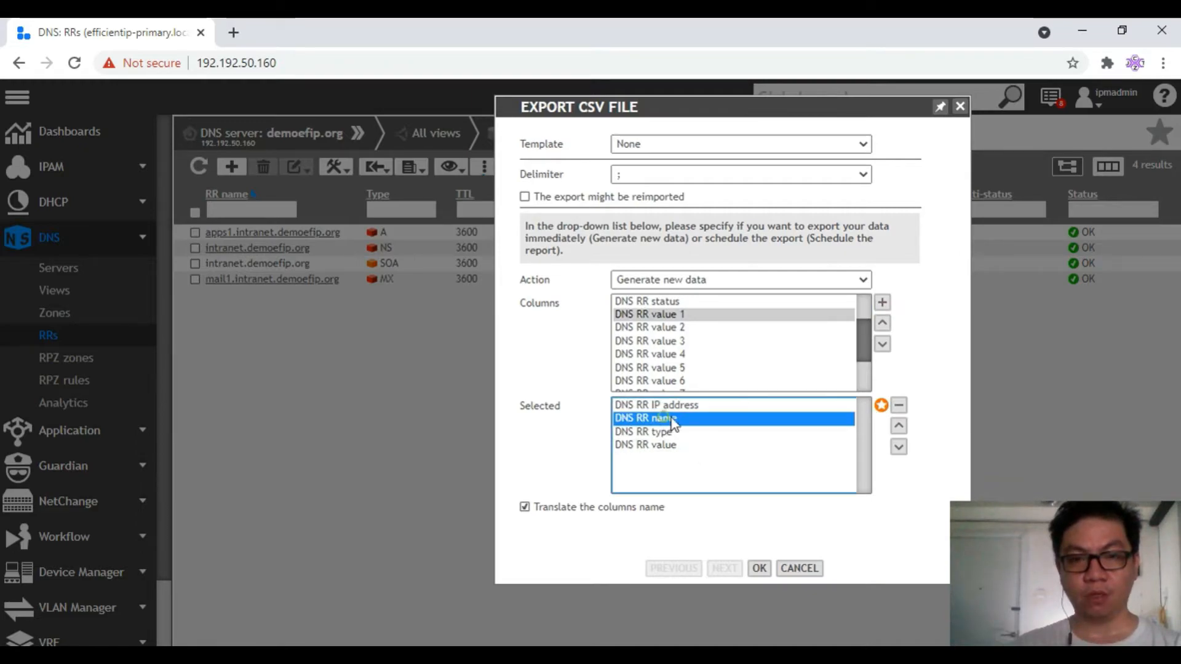
click(899, 426)
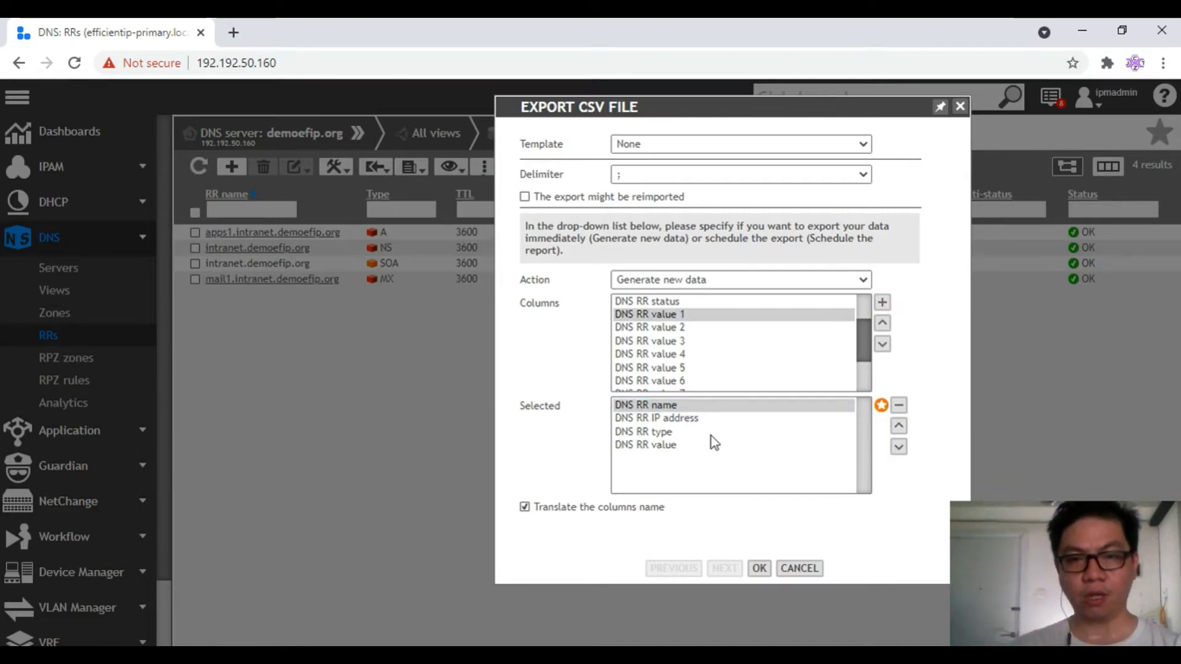
Generate the CSV export, download it and open the file
click(763, 569)
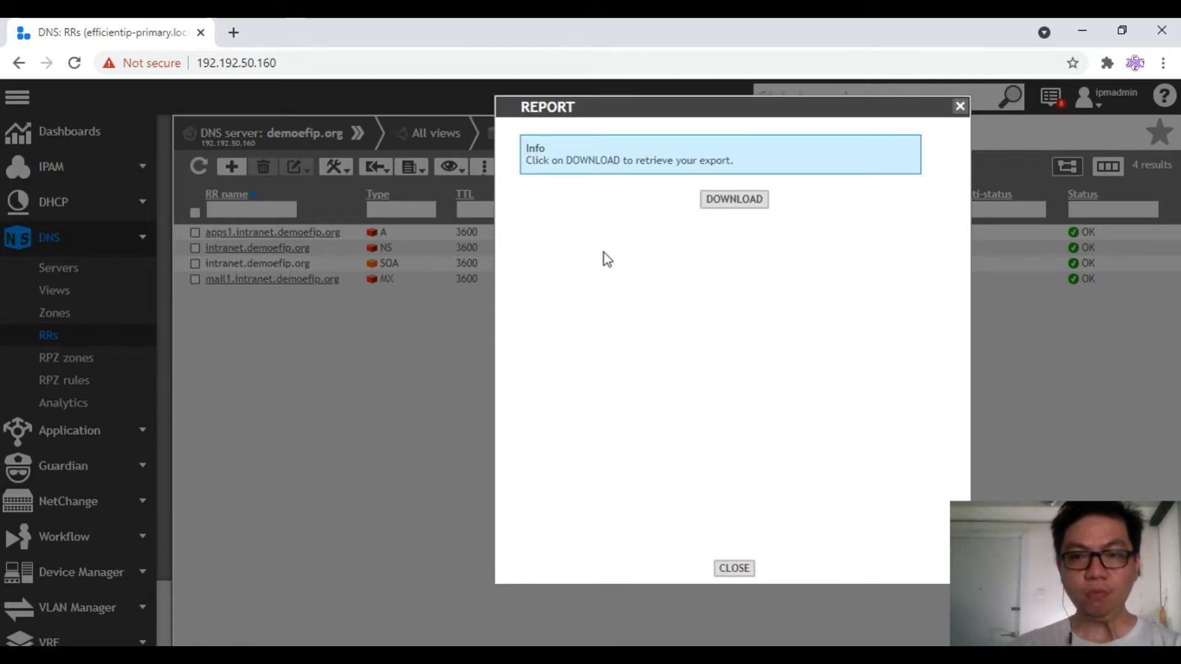
click(738, 201)
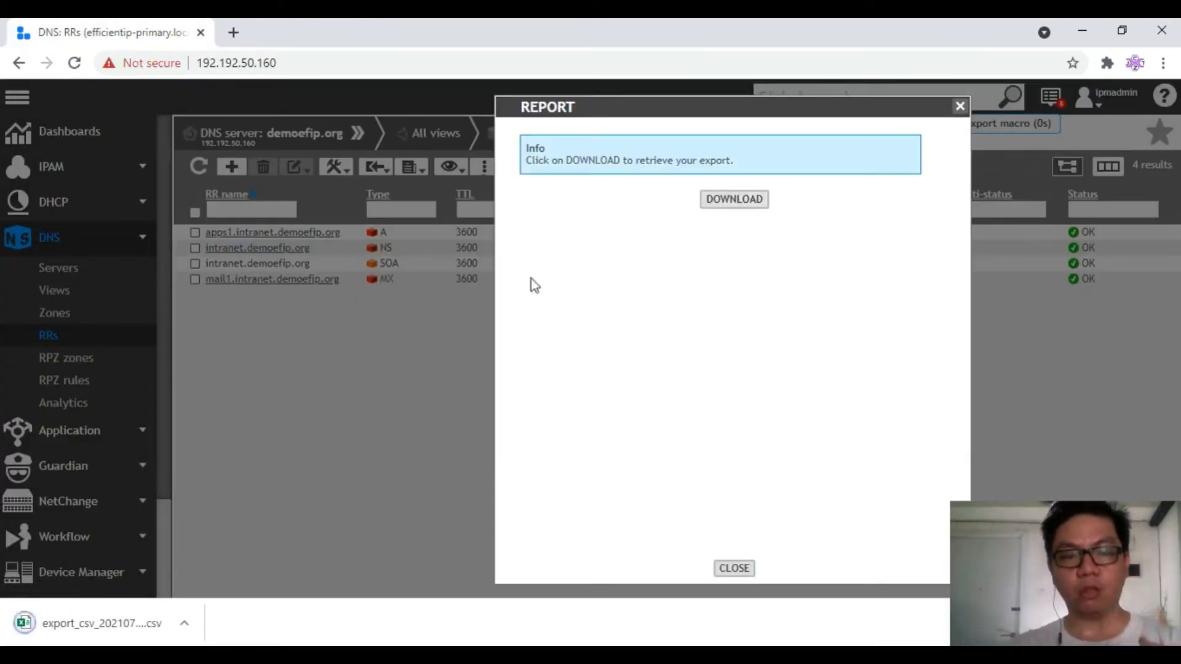
click(83, 632)
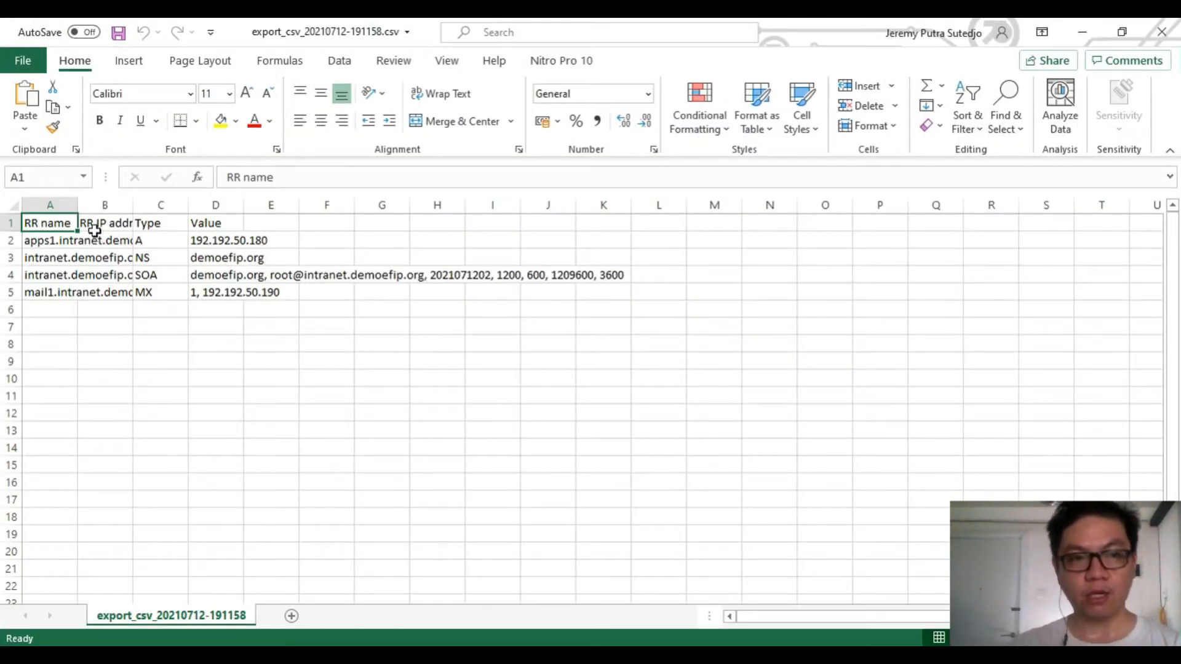
AutoFit columns A–D so record names, RR IP address, Type and the long SOA value are readable
double_click(78, 204)
click(244, 219)
click(241, 220)
key(Right)
key(Right)
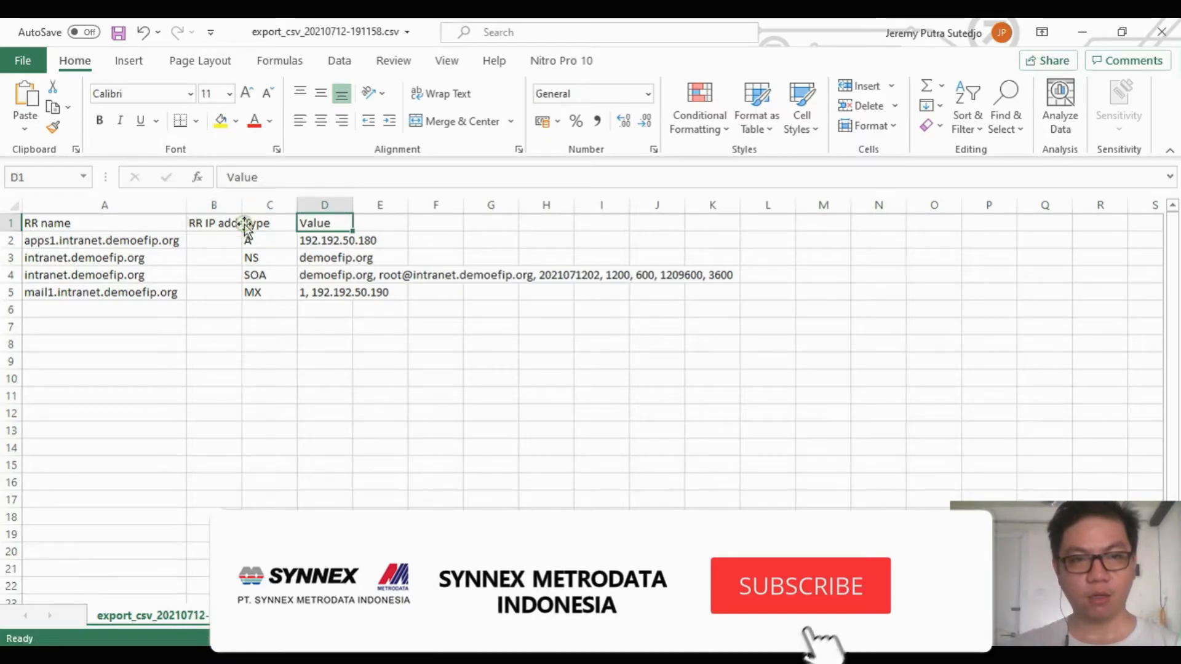
click(270, 376)
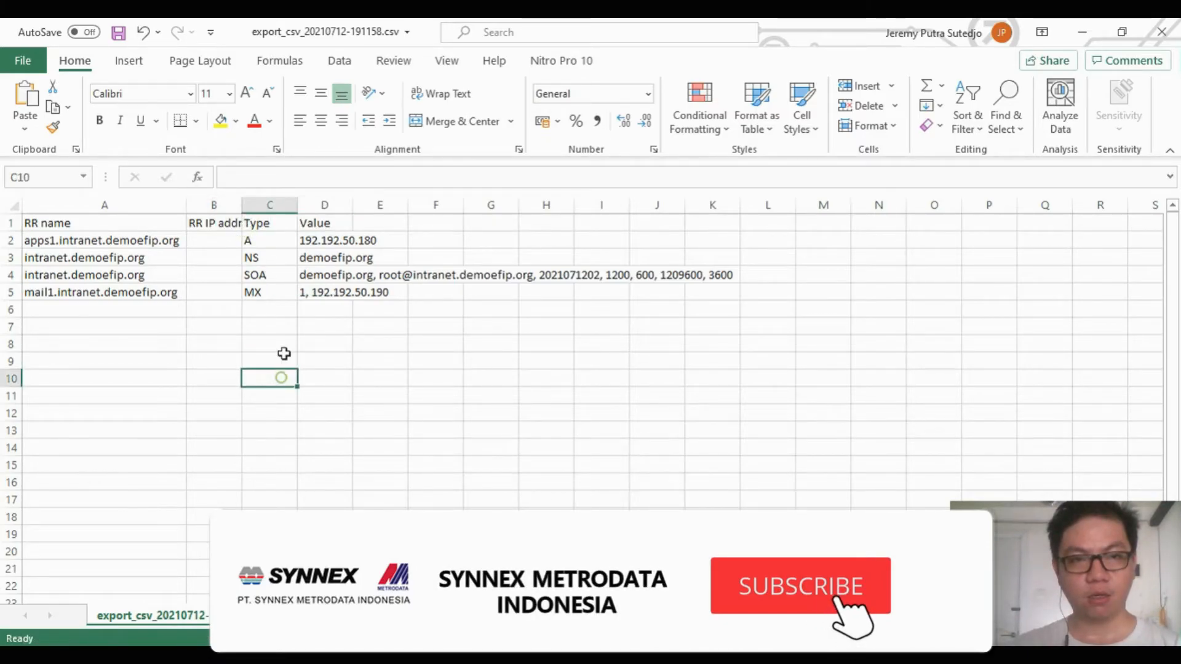
double_click(243, 205)
double_click(319, 204)
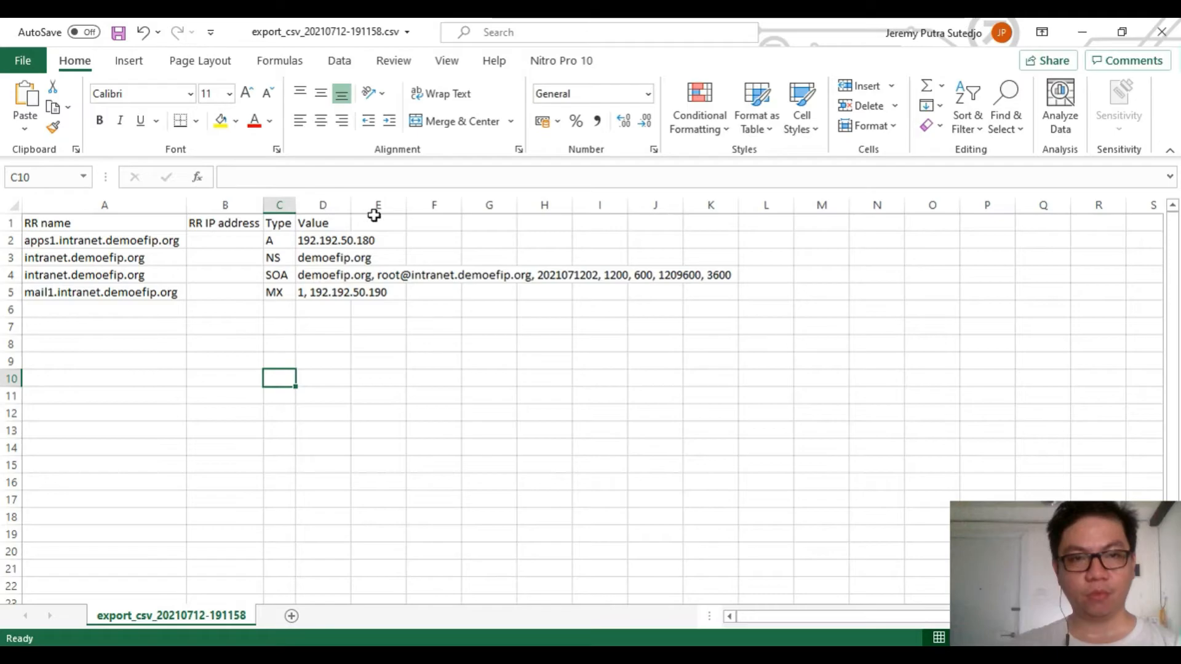
double_click(352, 204)
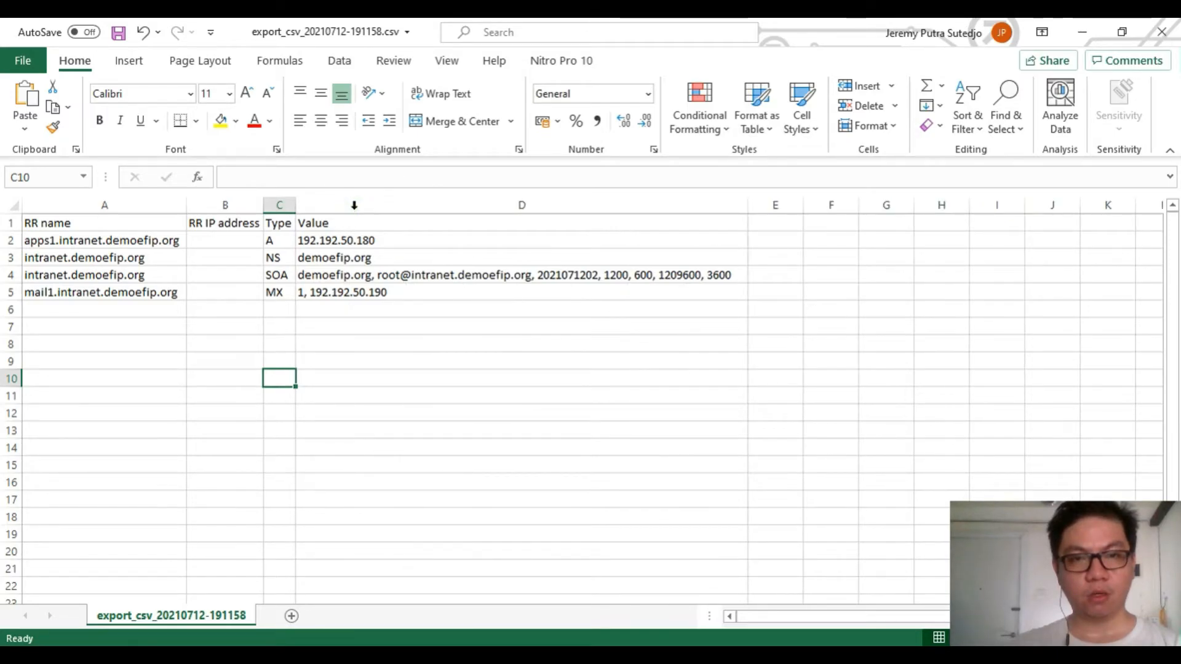
click(557, 432)
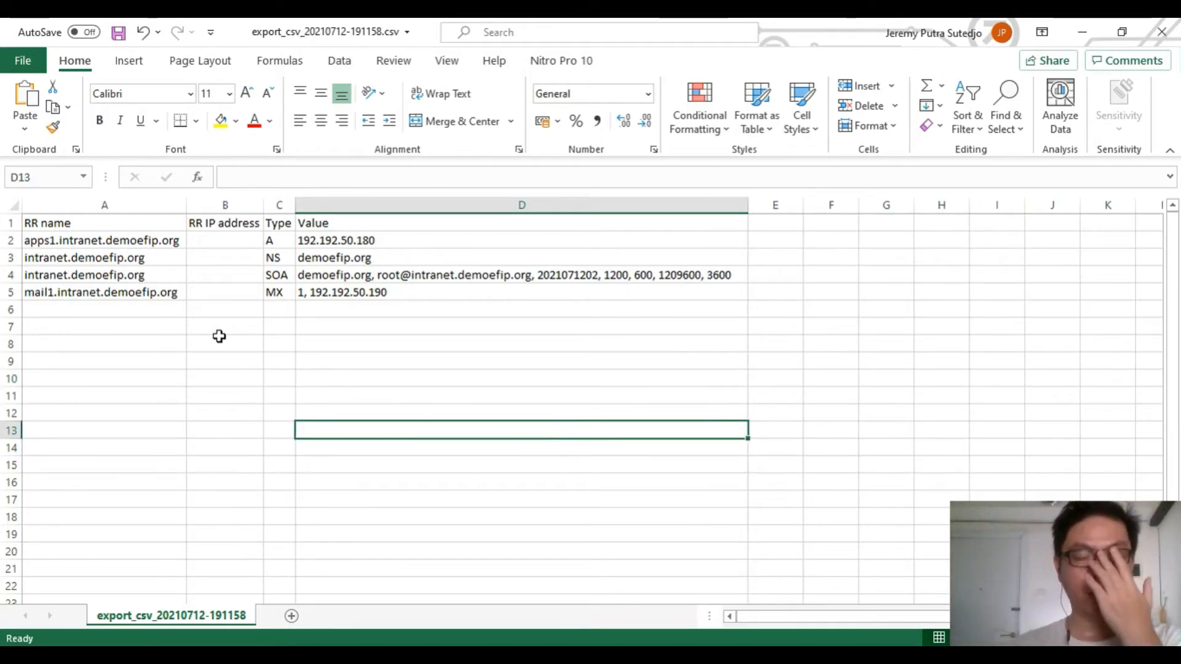
drag(45, 239, 340, 253)
Duplicate the apps1 row into row 6 as apps2.intranet.demoefip.org with address 192.192.50.181
key(ctrl+c)
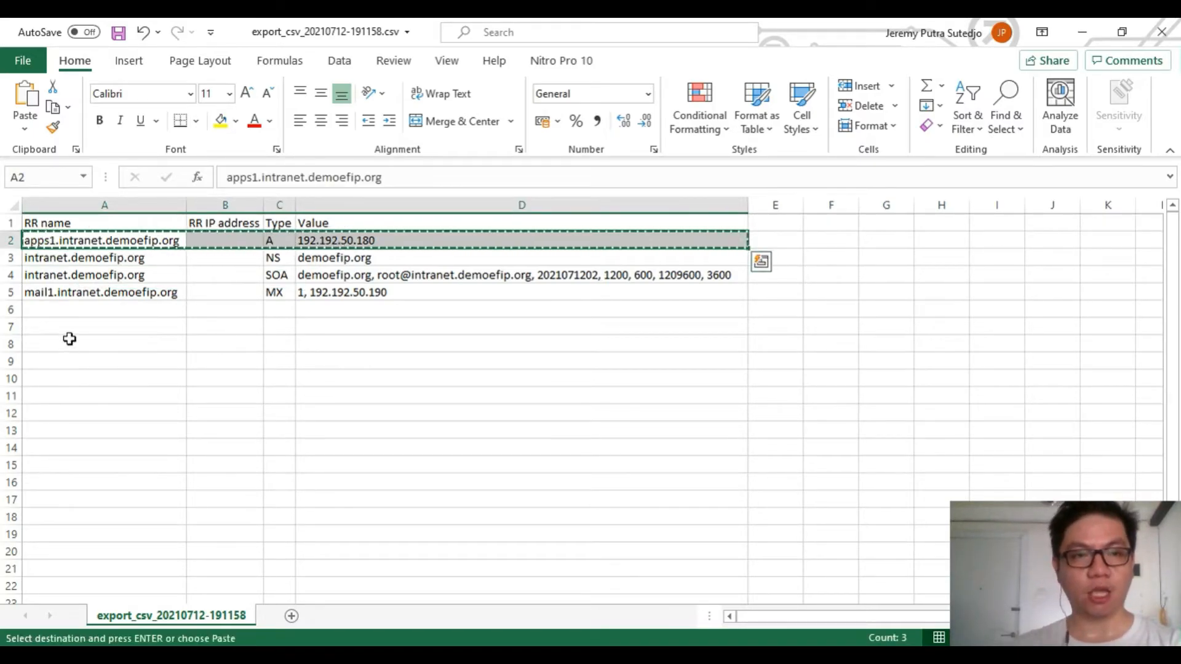
click(54, 311)
key(ctrl+v)
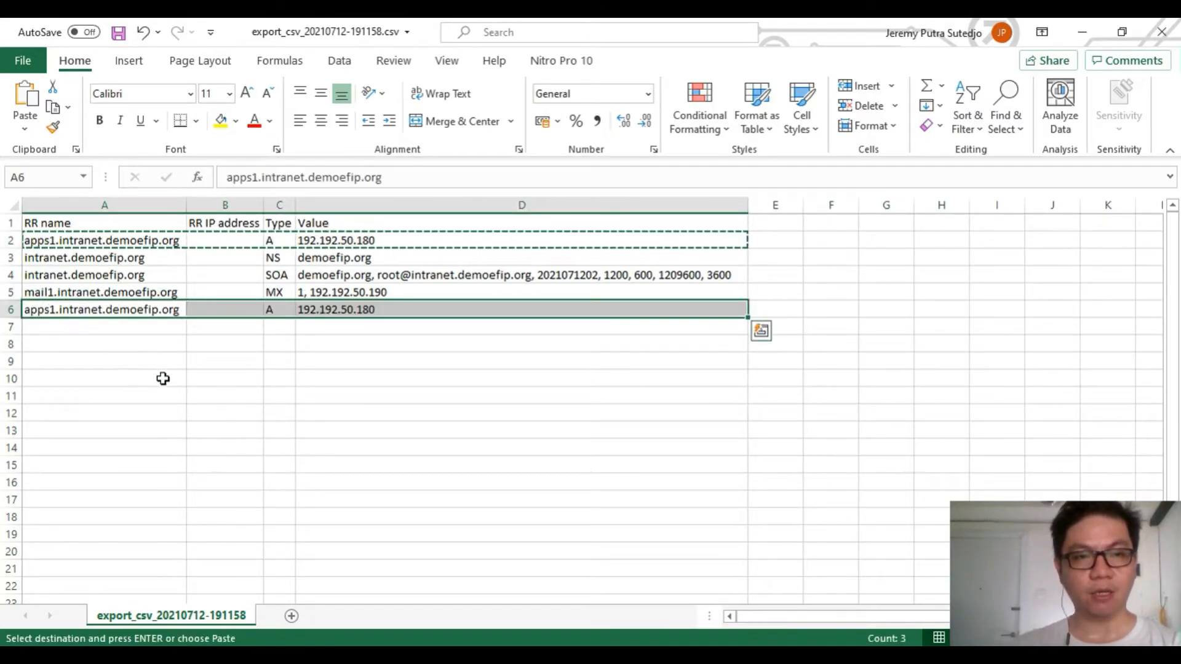
click(164, 374)
click(80, 309)
click(259, 179)
key(BackSpace)
text(2)
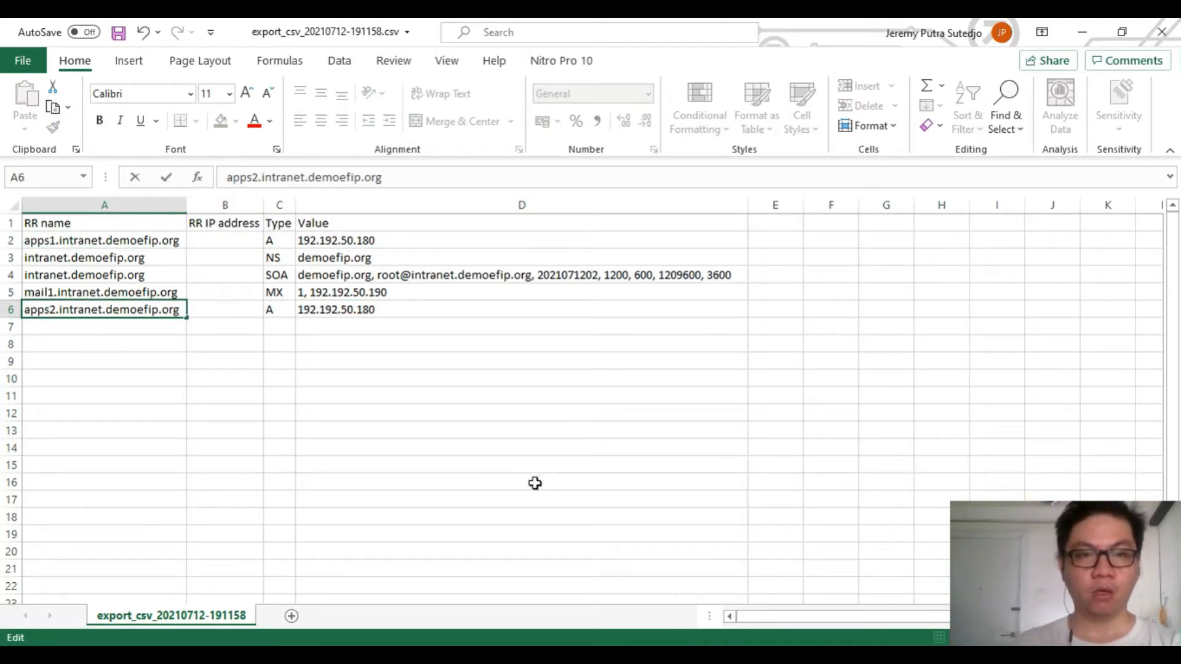
click(346, 306)
click(311, 178)
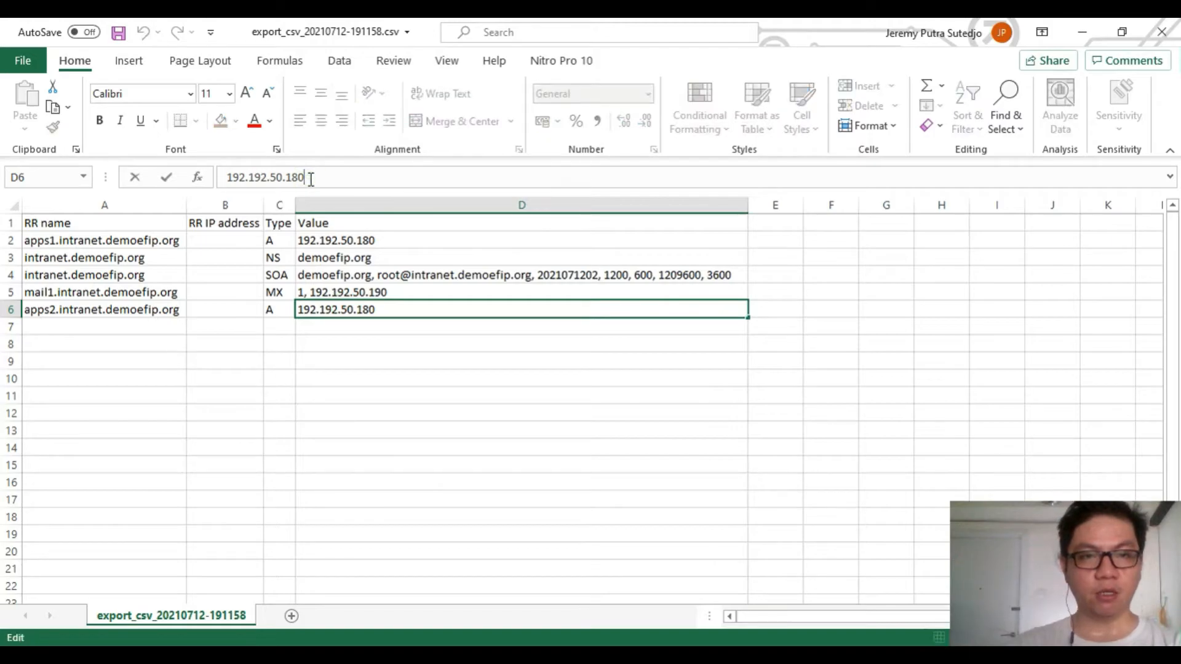
text(1)
click(369, 444)
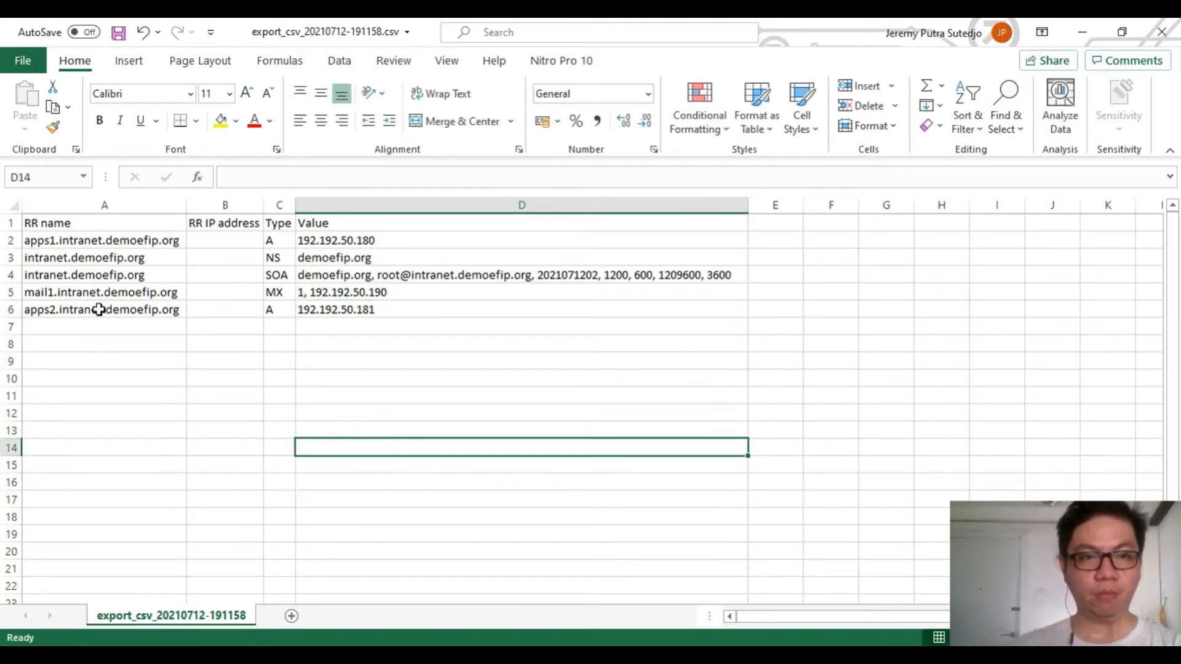
Copy the apps2 row into row 7 as apps3.intranet.demoefip.org with address 192.192.50.183
drag(94, 309, 305, 312)
key(ctrl+c)
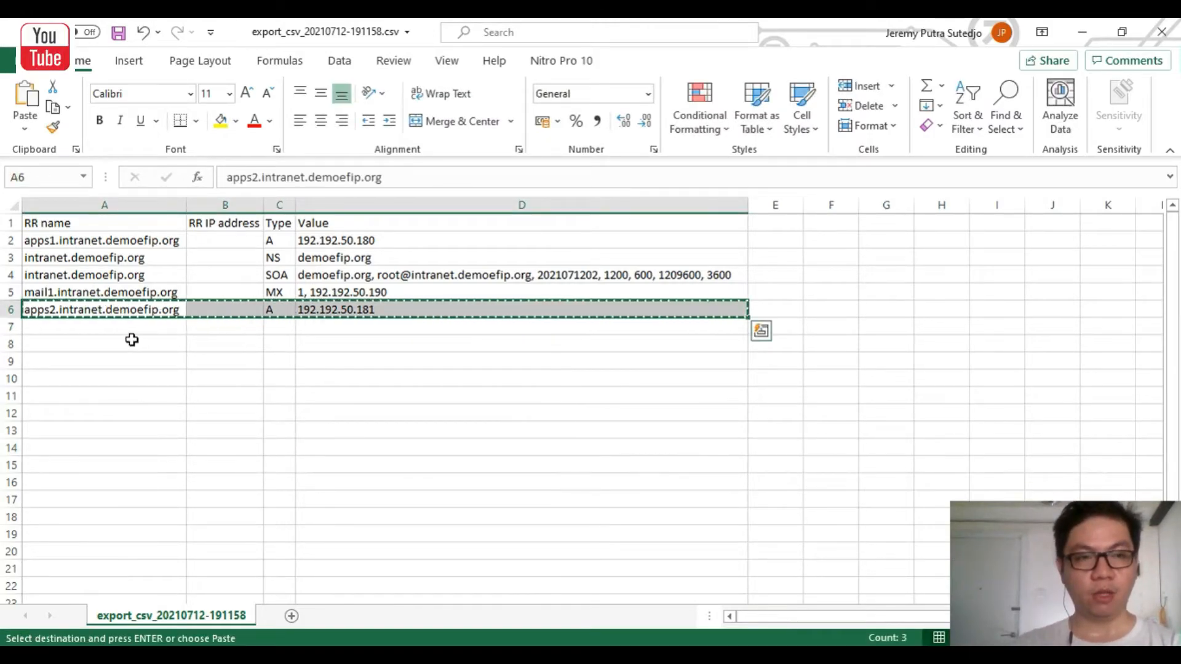
click(127, 327)
key(ctrl+v)
click(258, 178)
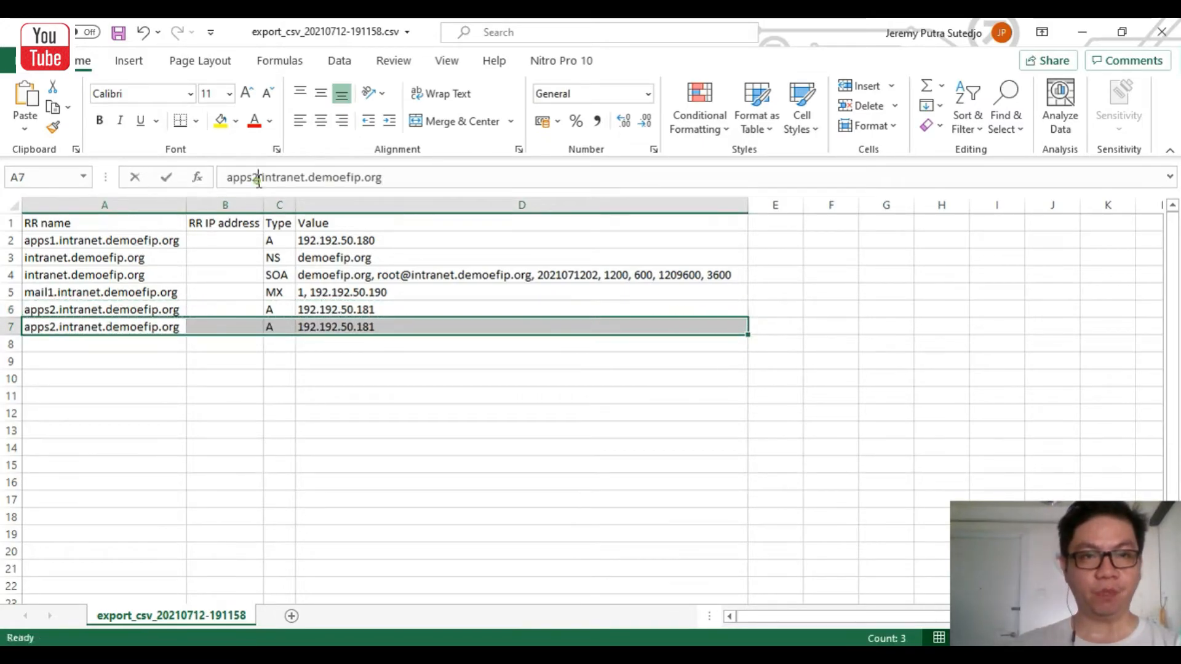
click(326, 328)
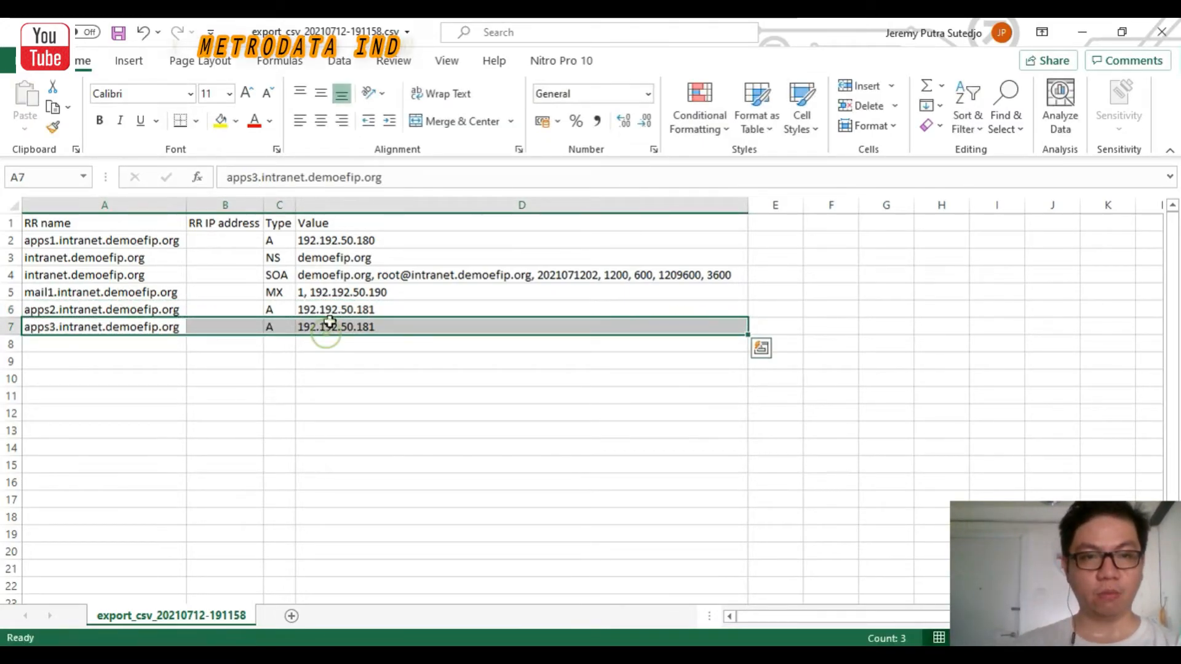
click(320, 179)
key(Return)
click(379, 459)
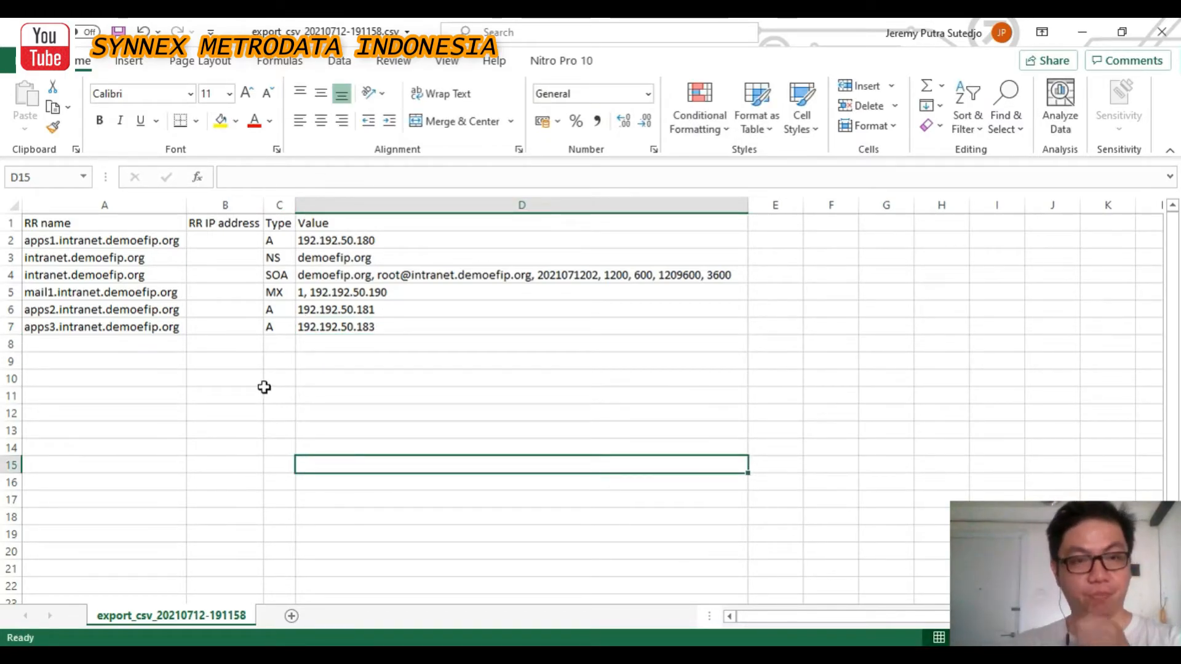
drag(93, 294, 321, 295)
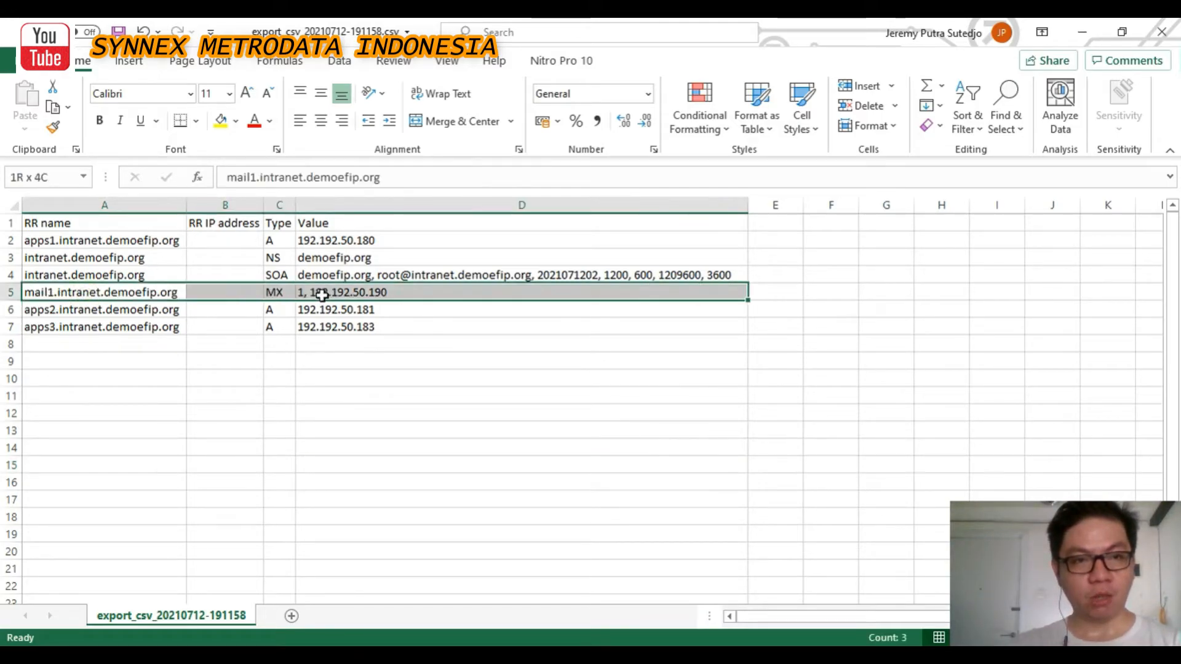
Copy the mail1 MX row into row 8 and rename it mail2.intranet.demoefip.org
key(ctrl+c)
click(36, 342)
key(ctrl+v)
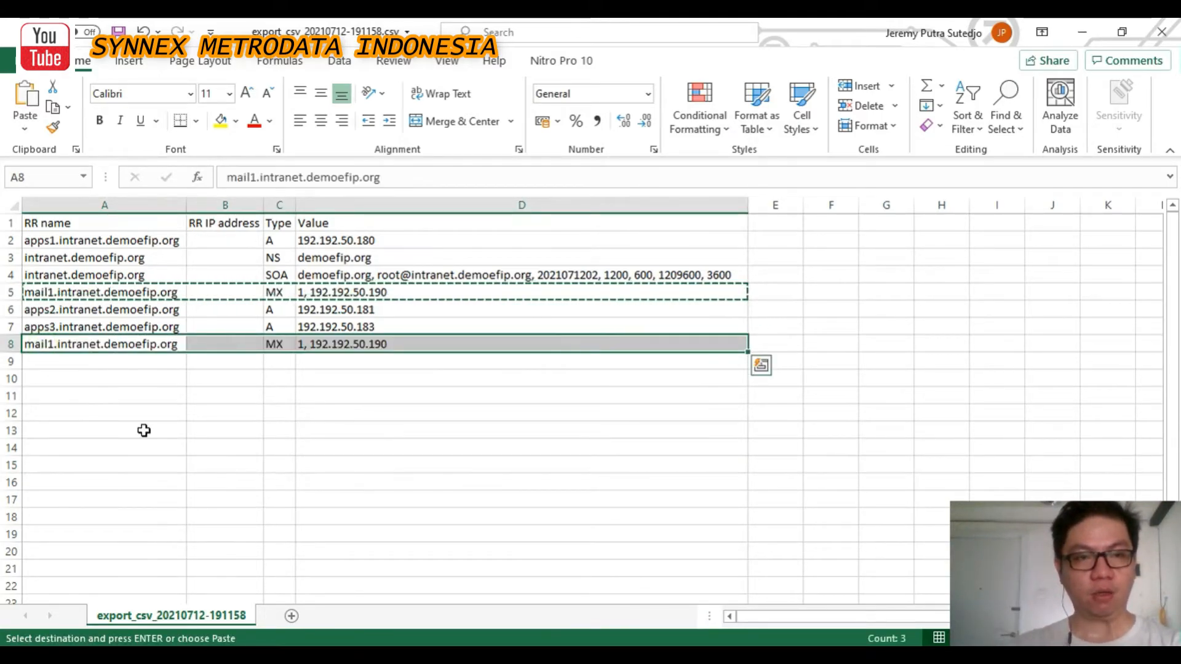
click(144, 431)
click(66, 344)
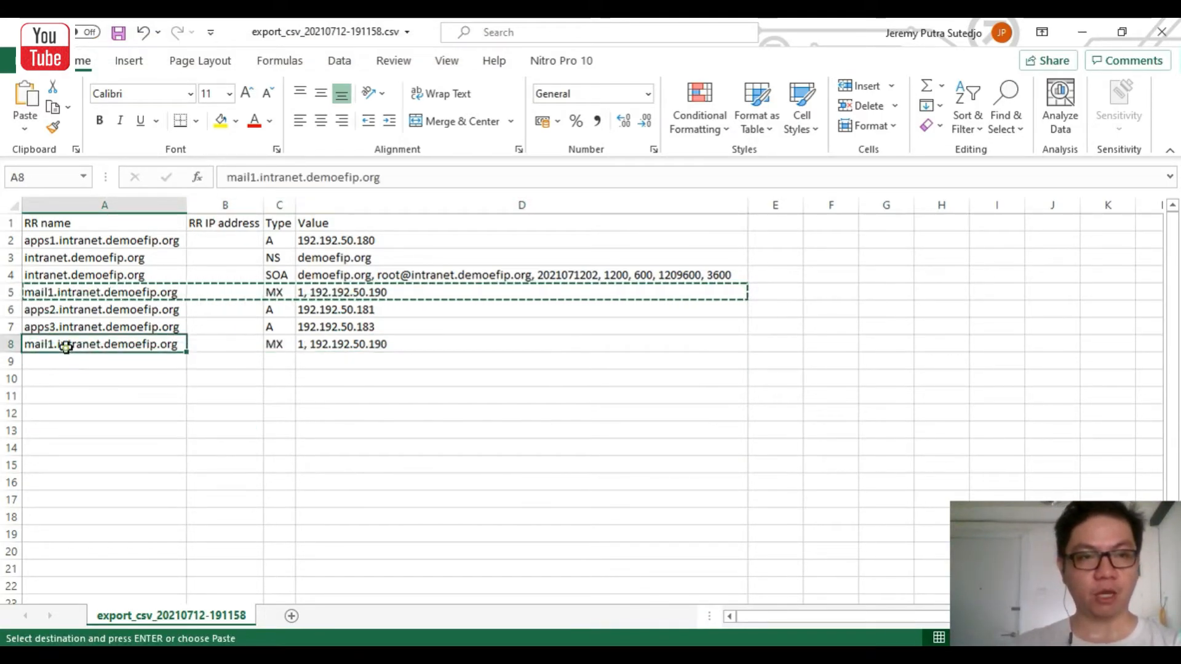
click(257, 179)
key(BackSpace)
text(2)
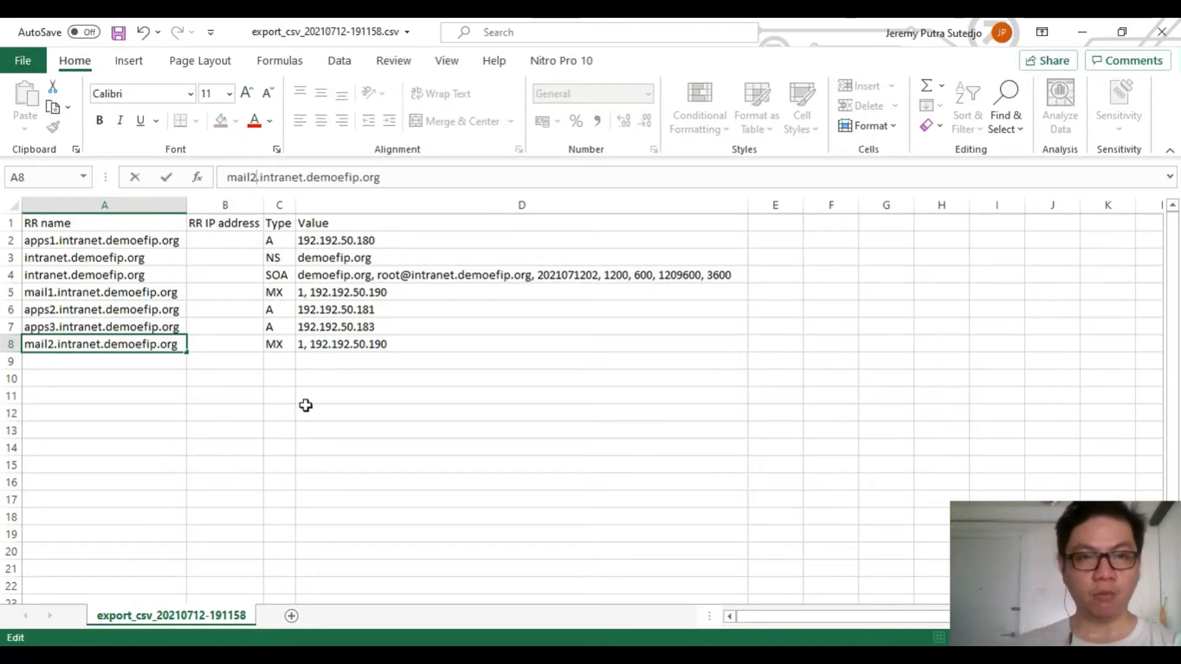
click(288, 458)
Change the mail2 MX value in D8 to 2, 192.192.50.209
click(323, 344)
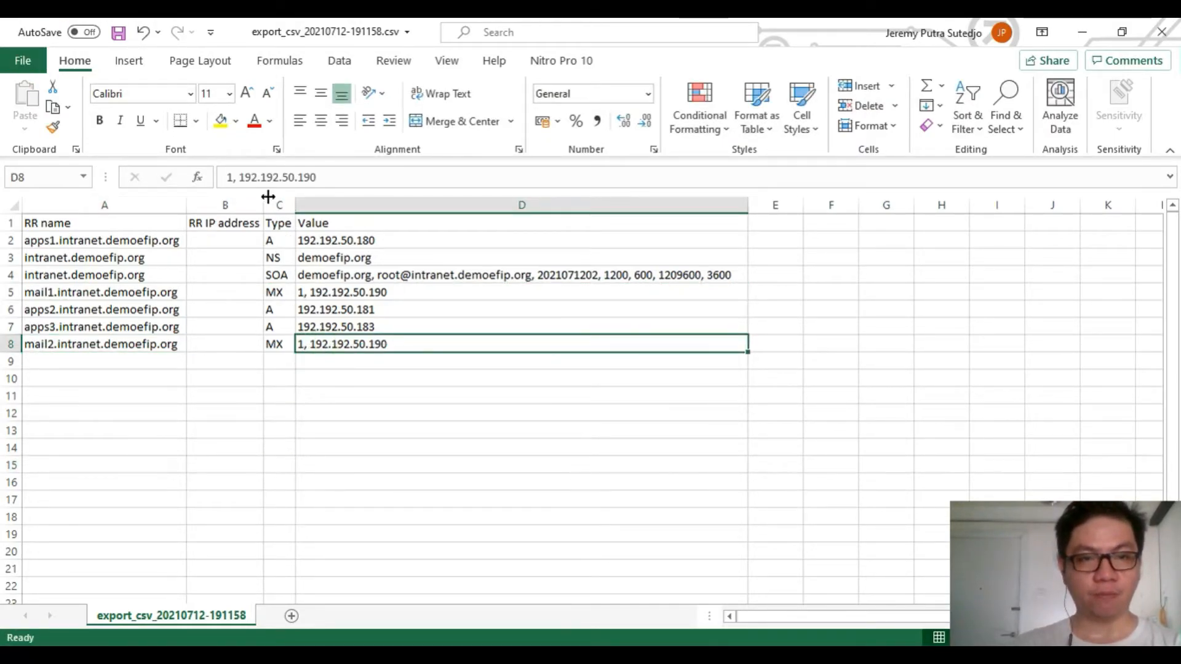
click(229, 179)
key(BackSpace)
text(2)
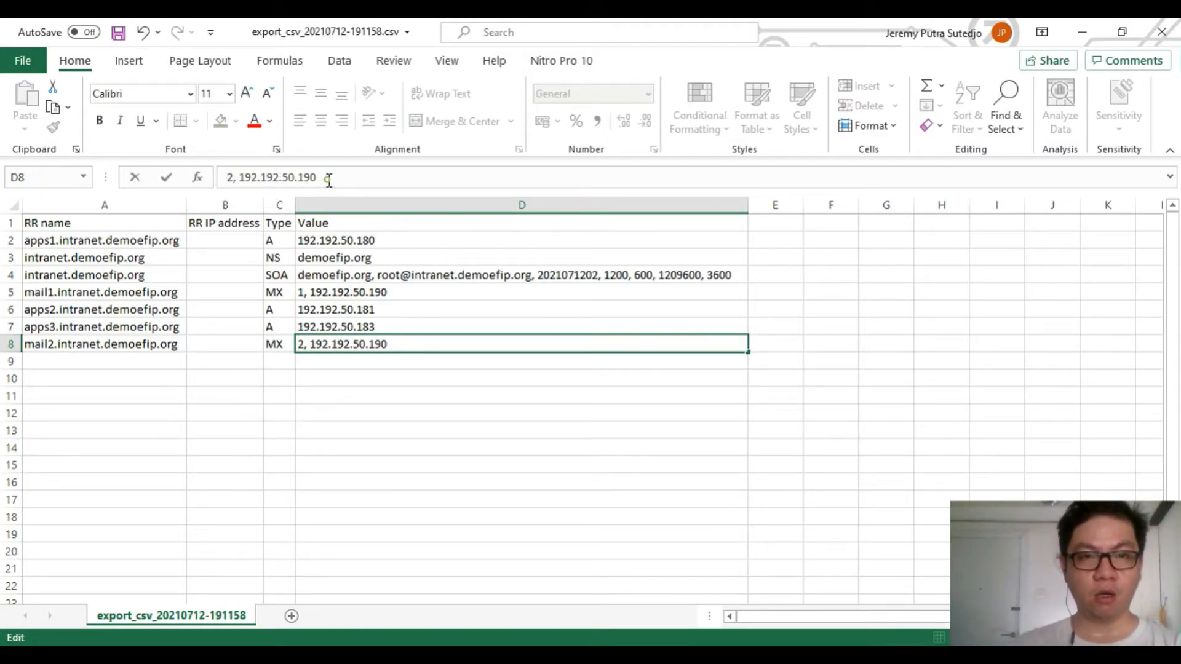
key(BackSpace)
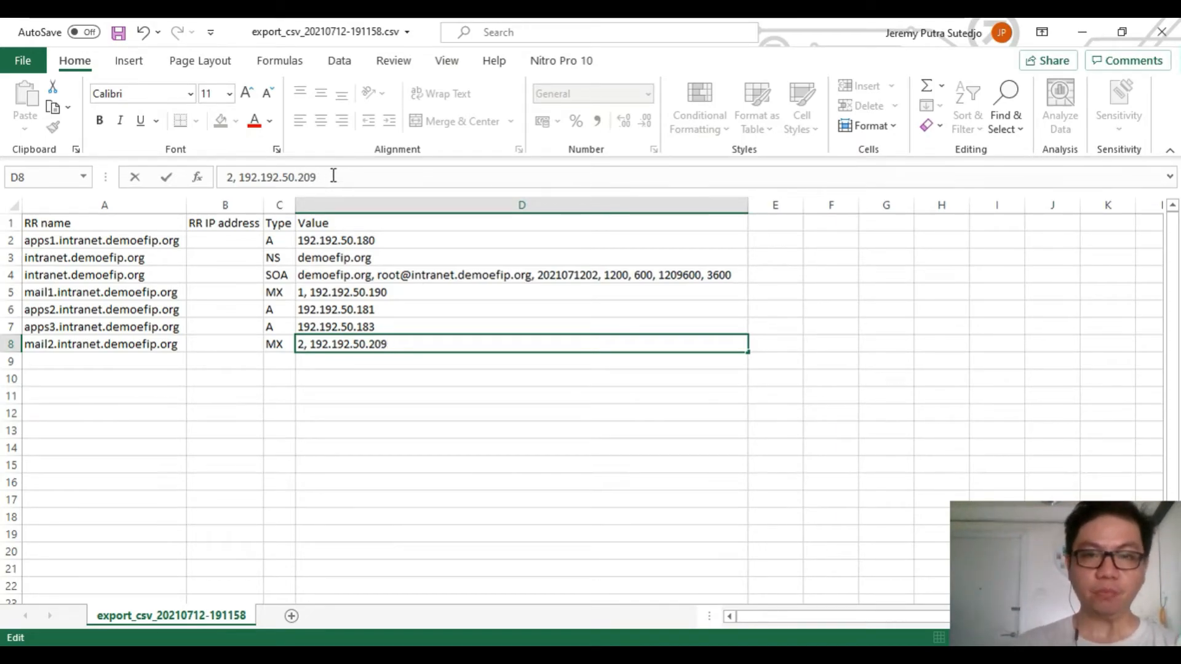
click(500, 514)
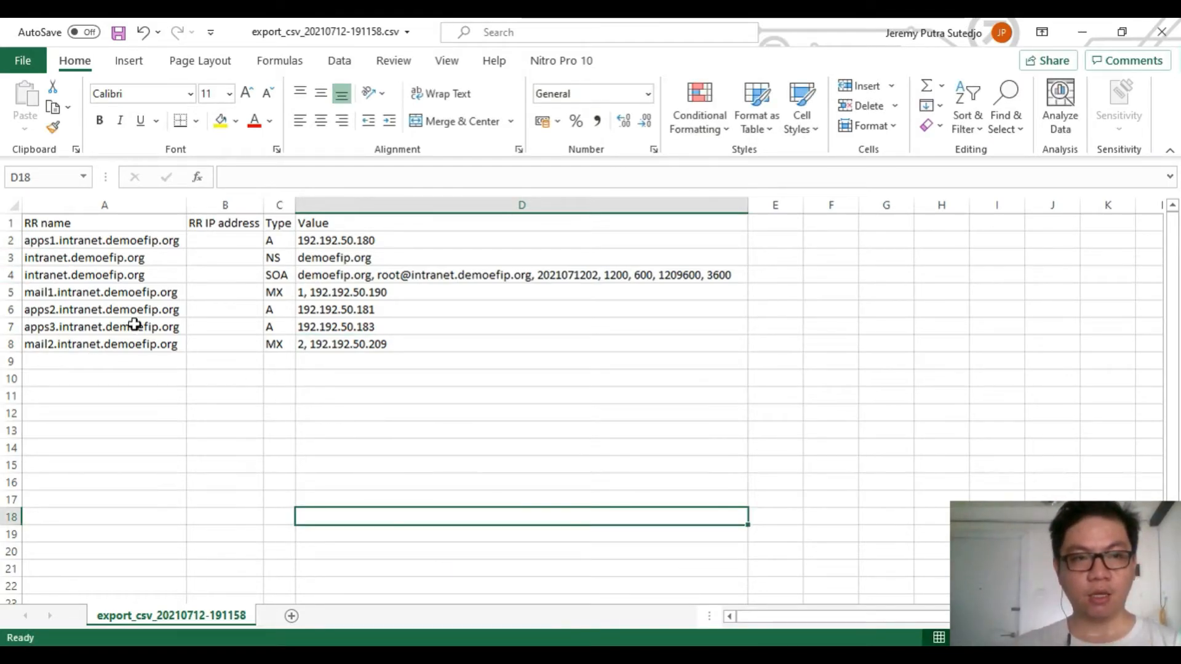
Delete the original rows 2–5, keeping only the apps2, apps3 and mail2 records
drag(9, 293, 10, 233)
right_click(7, 258)
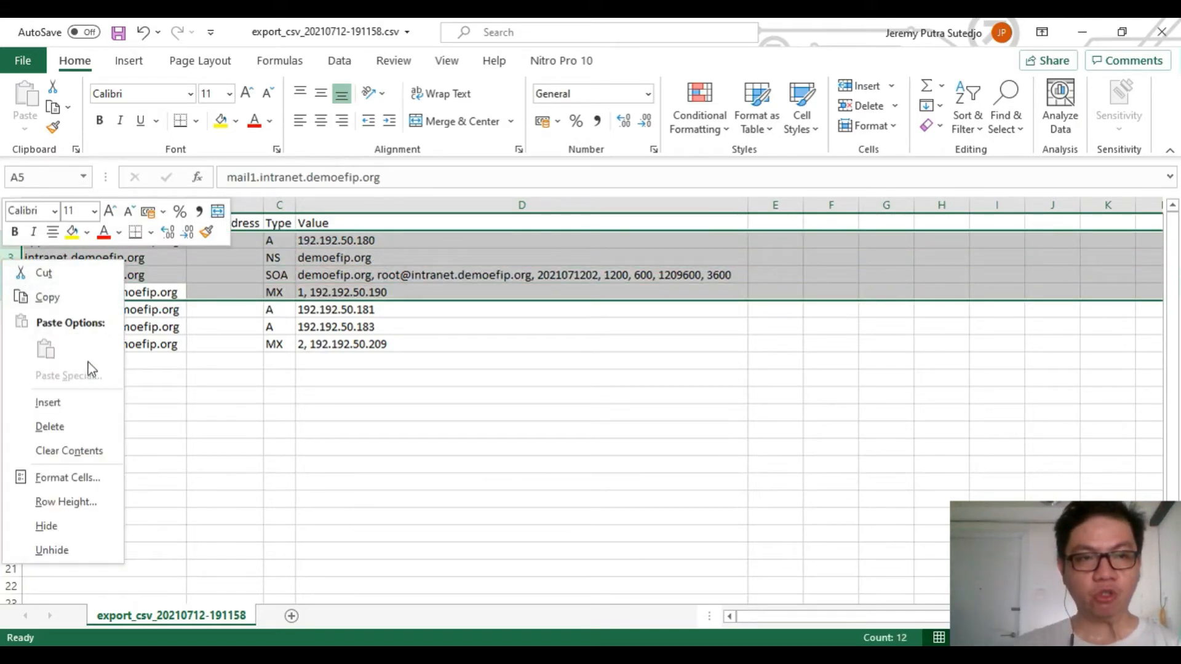
click(73, 434)
click(289, 397)
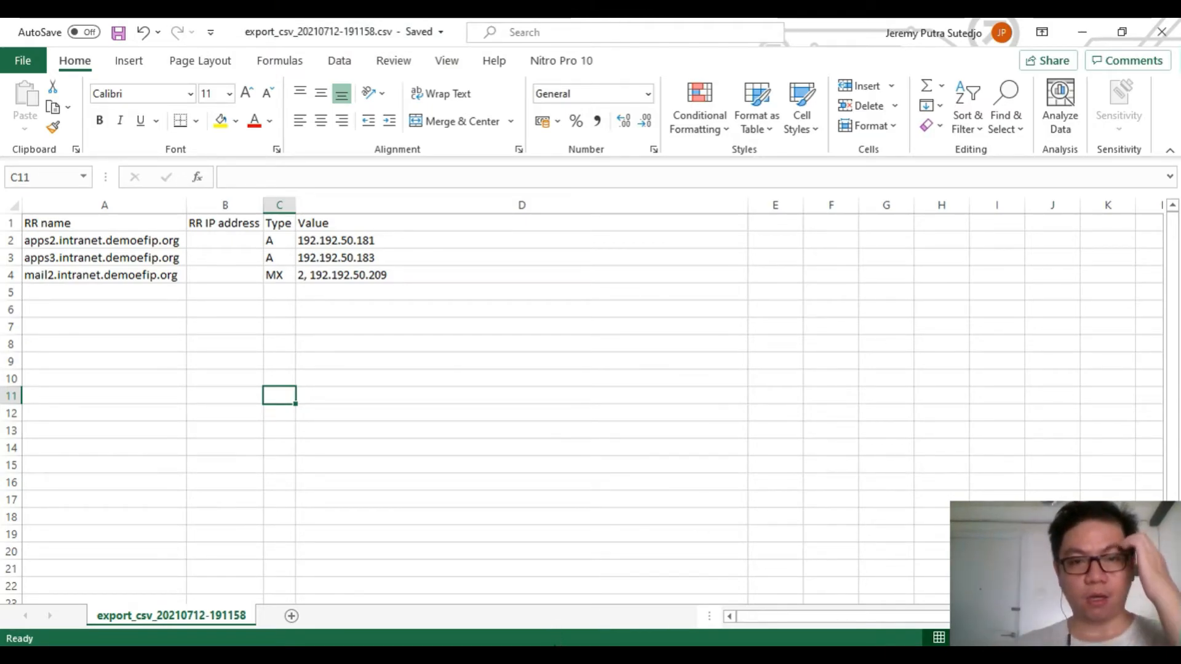
click(318, 653)
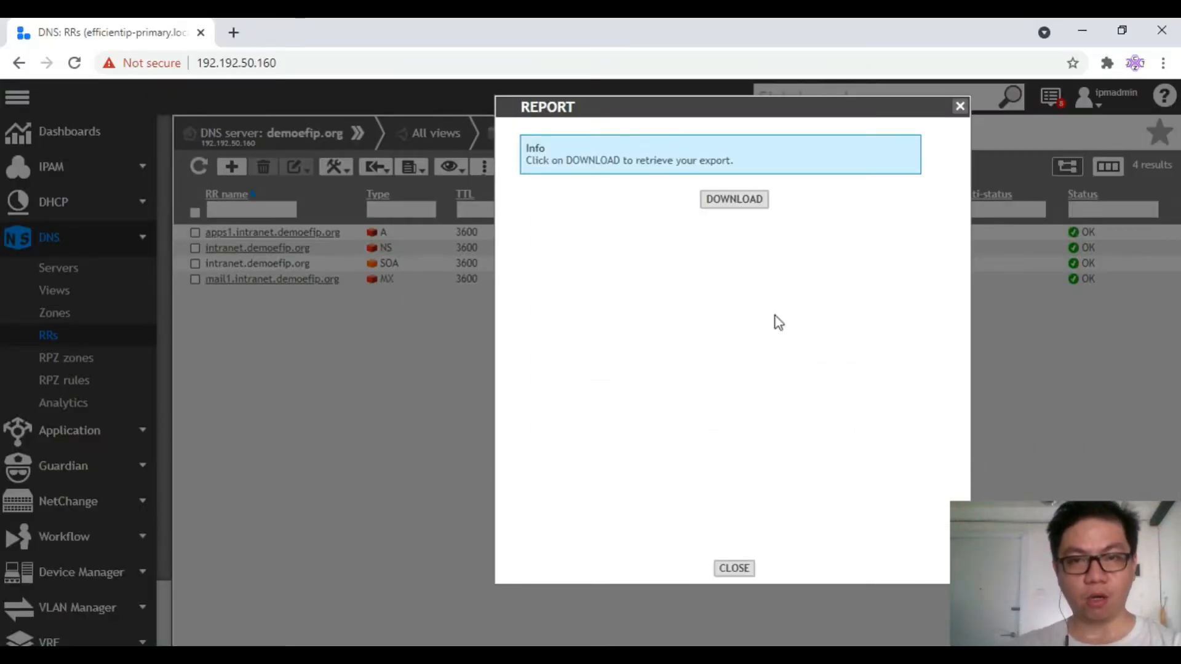
Close the export Report dialog and start an Import > CSV RRs into the zone
click(734, 567)
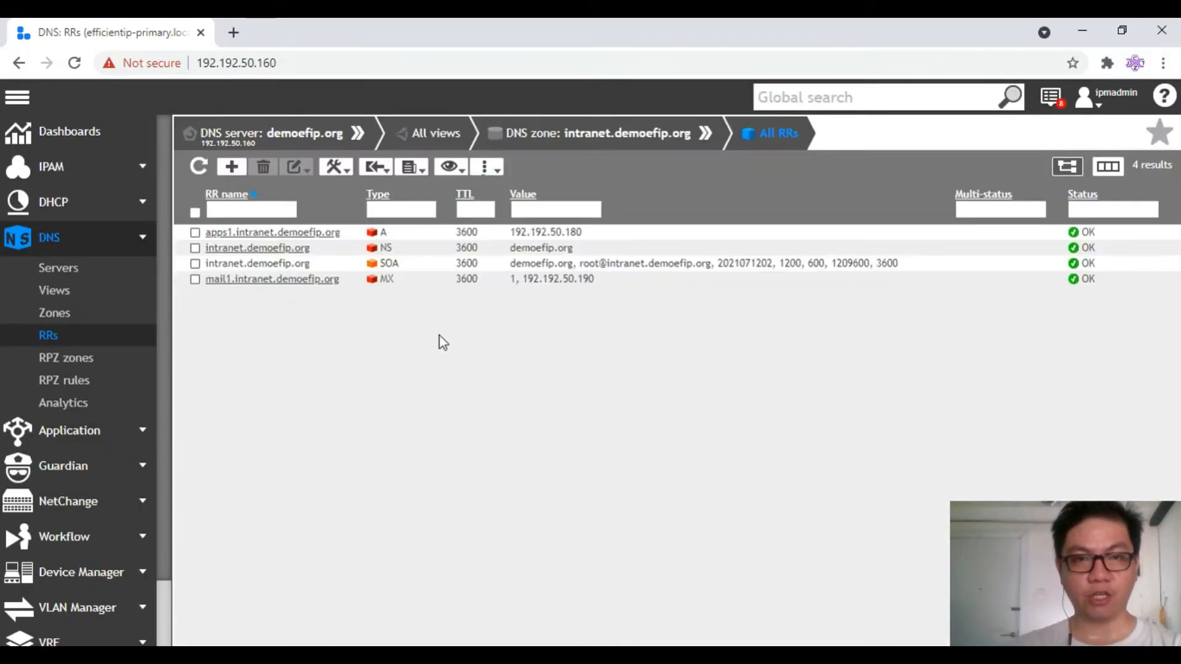
click(336, 172)
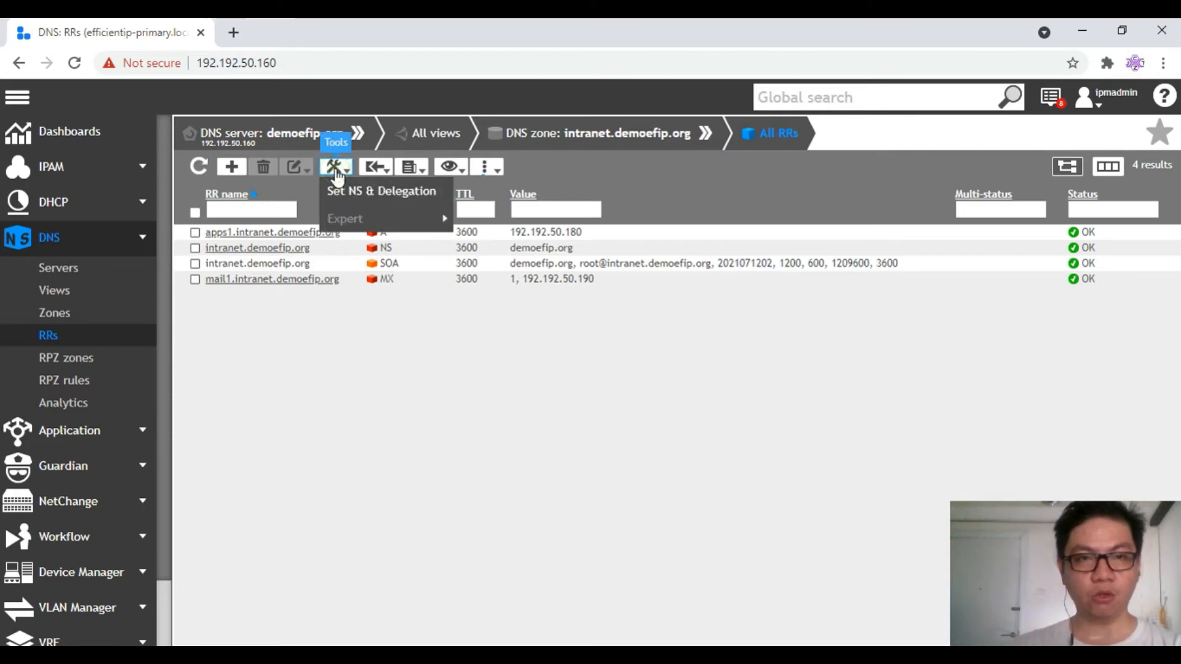
click(377, 168)
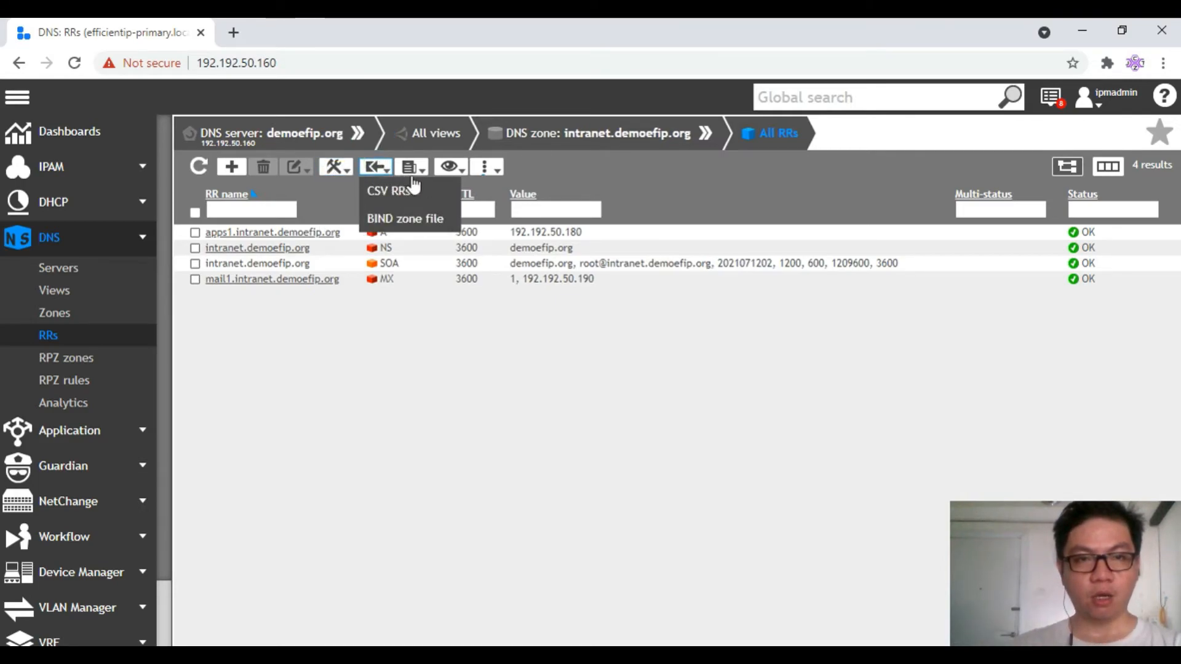
click(497, 170)
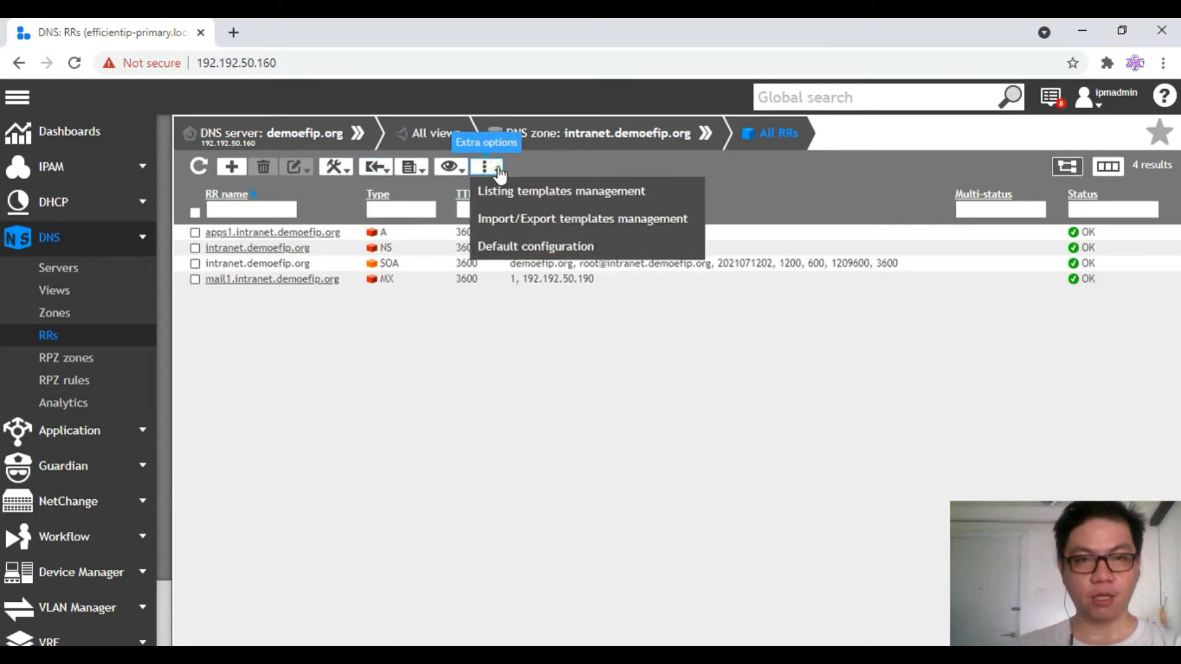
click(411, 168)
click(342, 171)
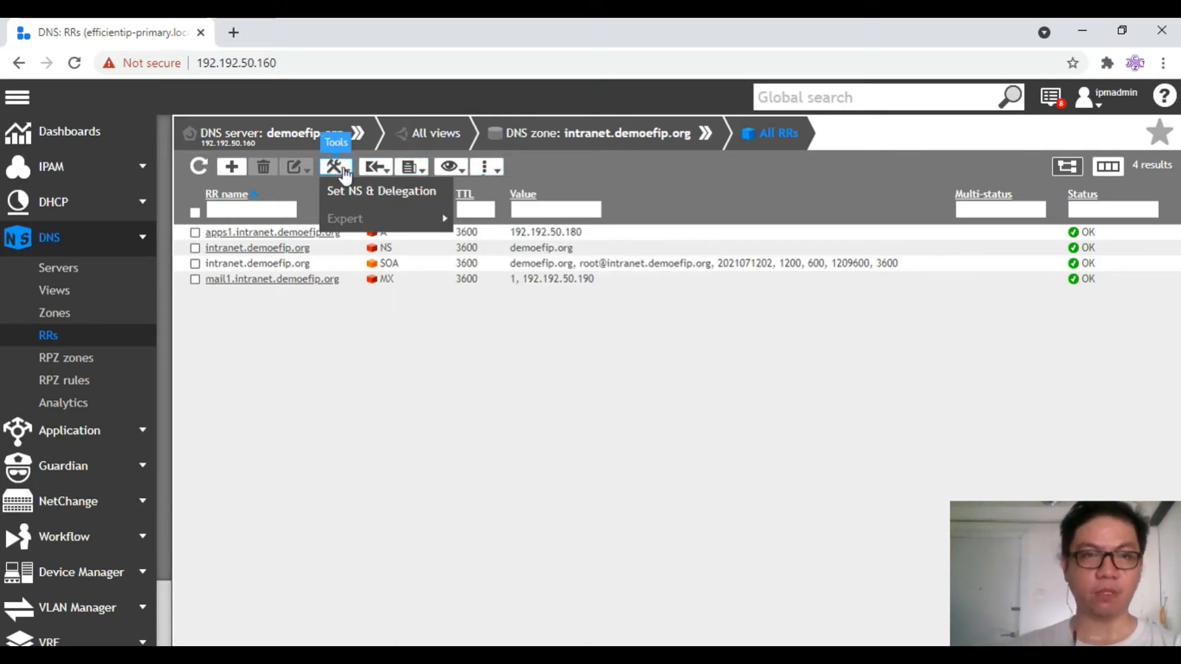
click(375, 168)
click(387, 192)
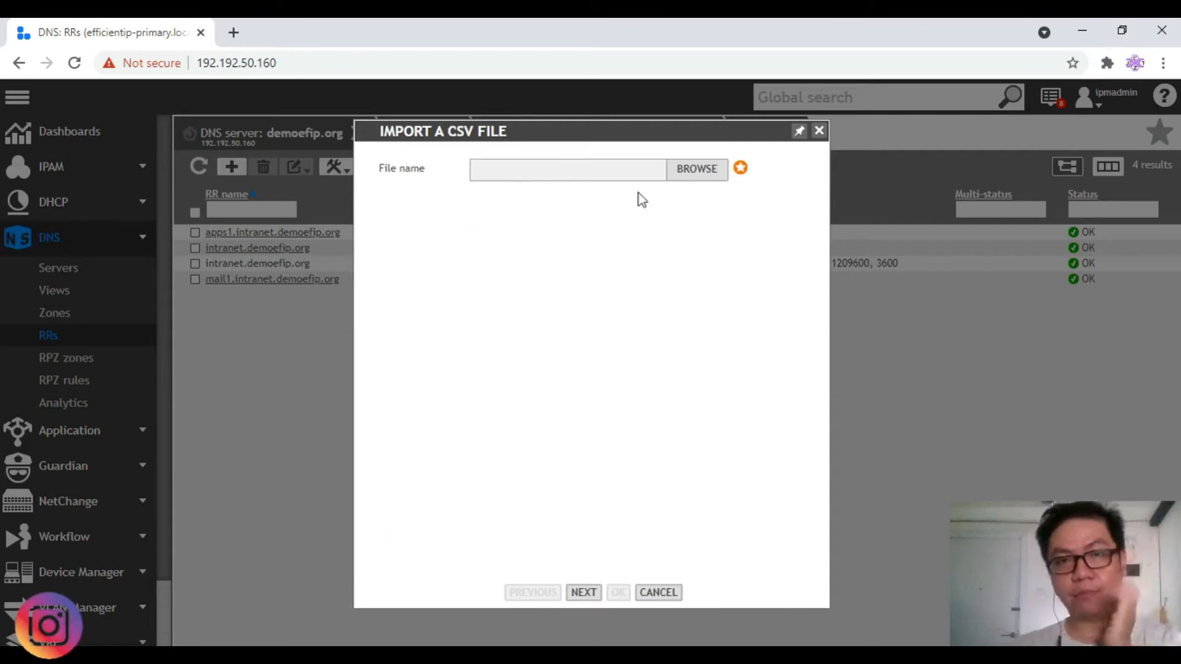
Load export_csv_20210712-191158.csv from Downloads and advance to the field-mapping page
click(695, 169)
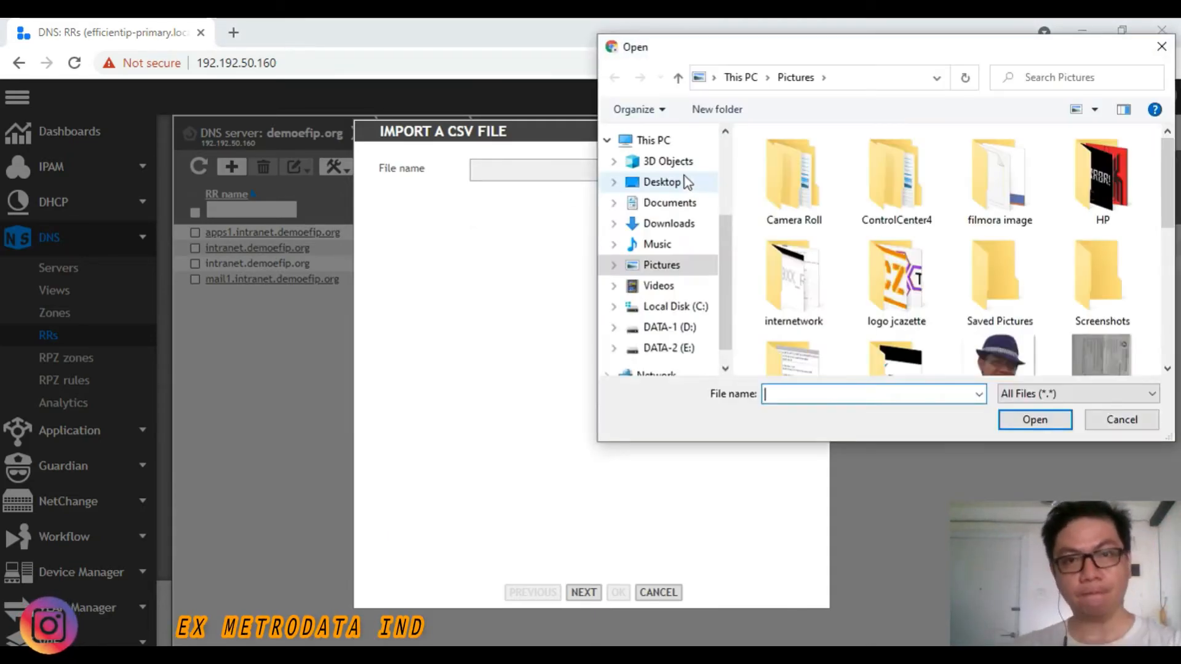
click(667, 223)
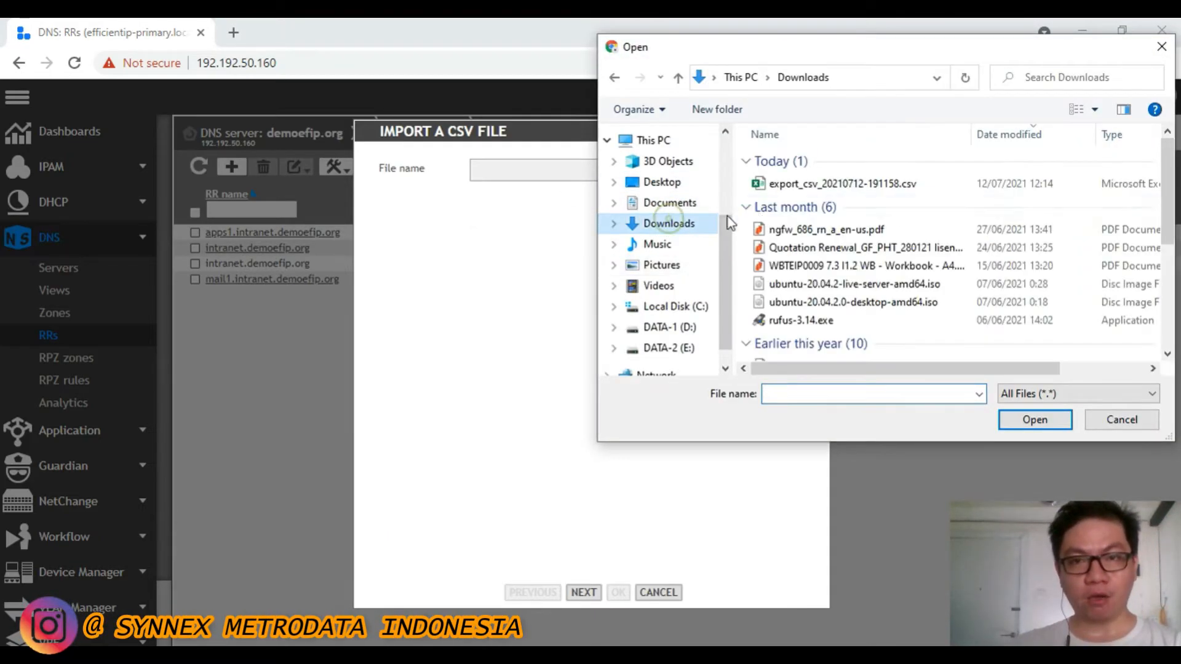
click(830, 184)
click(1022, 419)
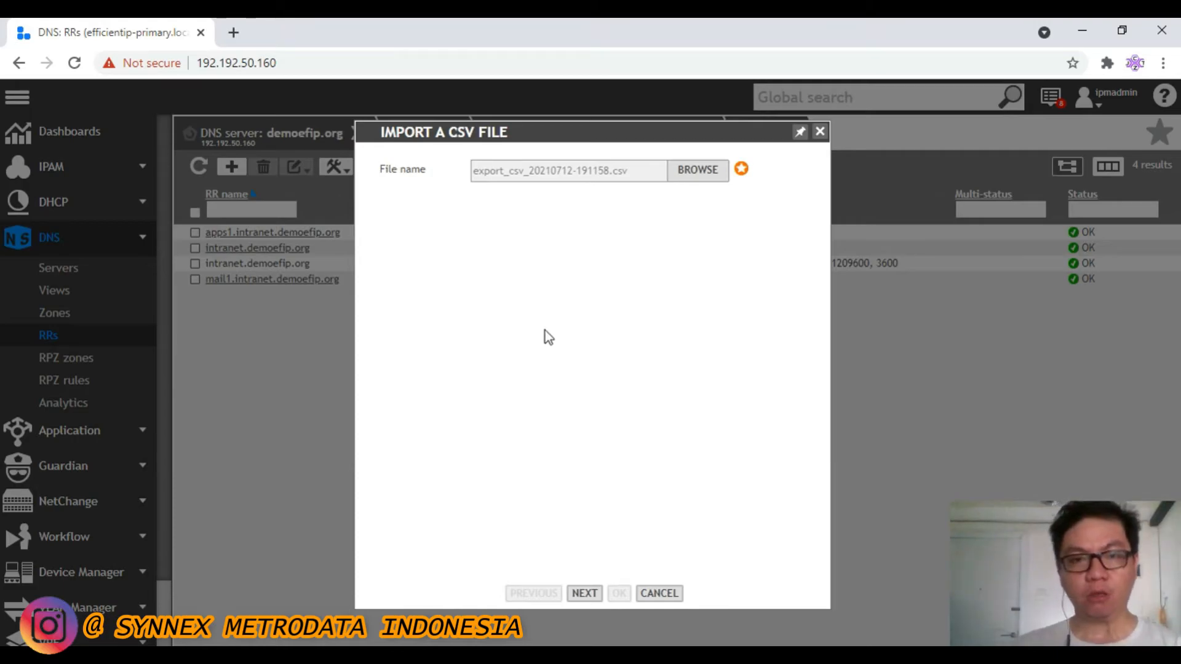
click(584, 594)
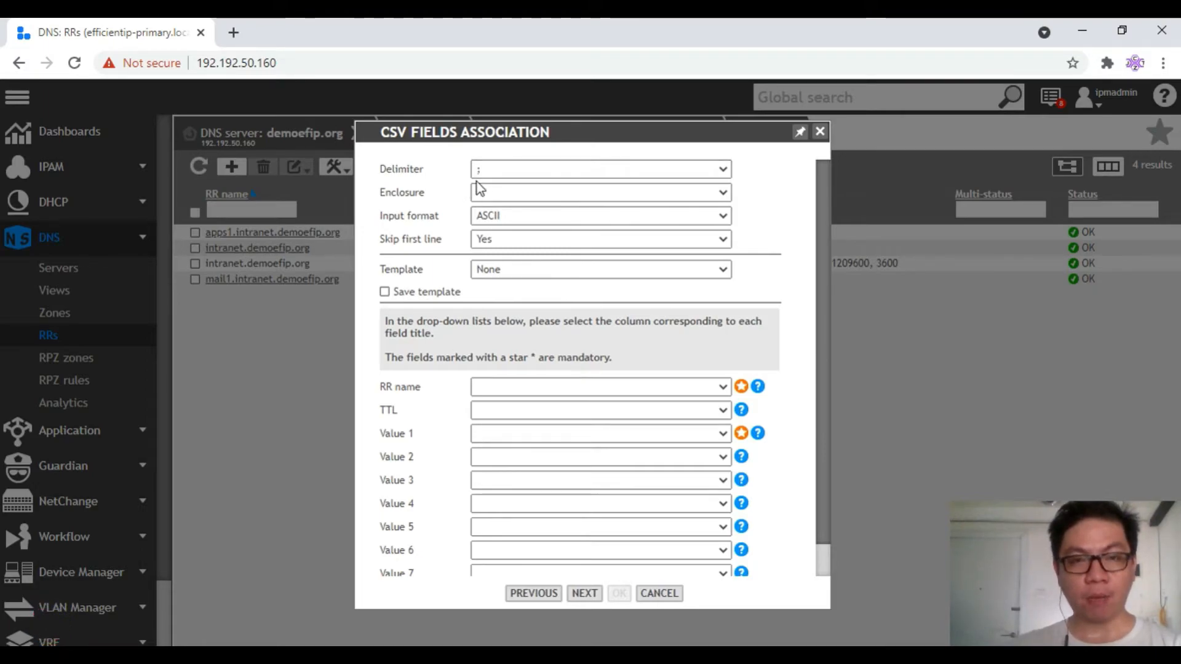
Map RR name, Value 1 and RR type to the CSV's name, Value and Type columns, leaving TTL unmapped
scroll(566, 267, down, 1)
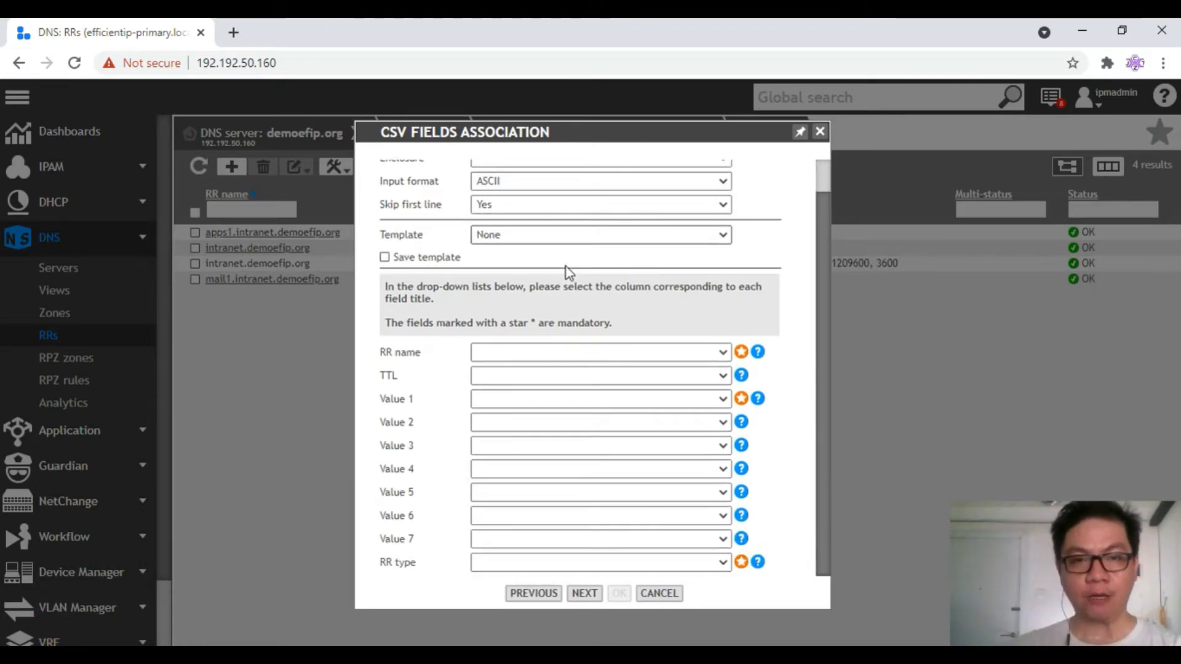
click(570, 349)
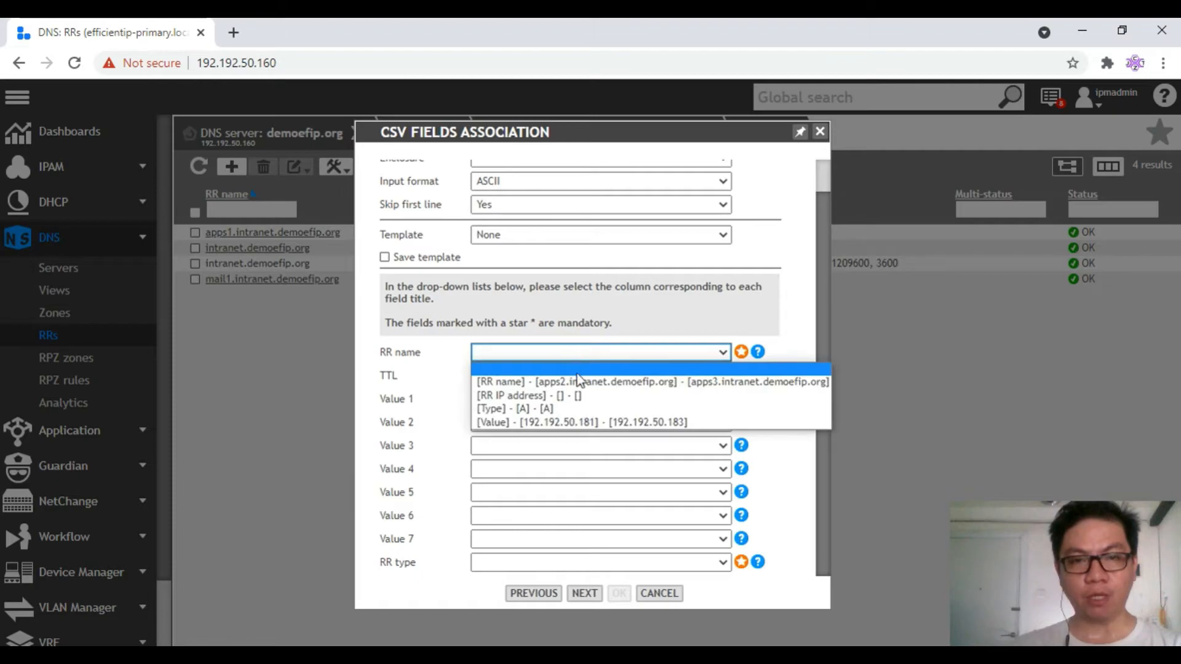
click(578, 381)
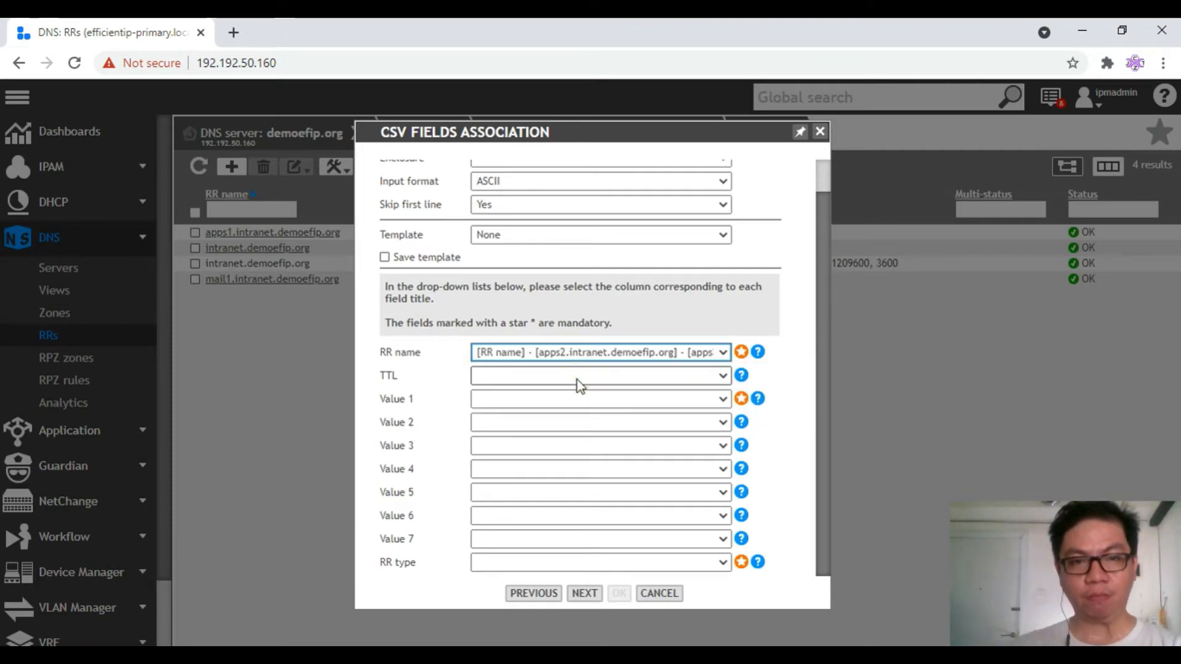
click(562, 397)
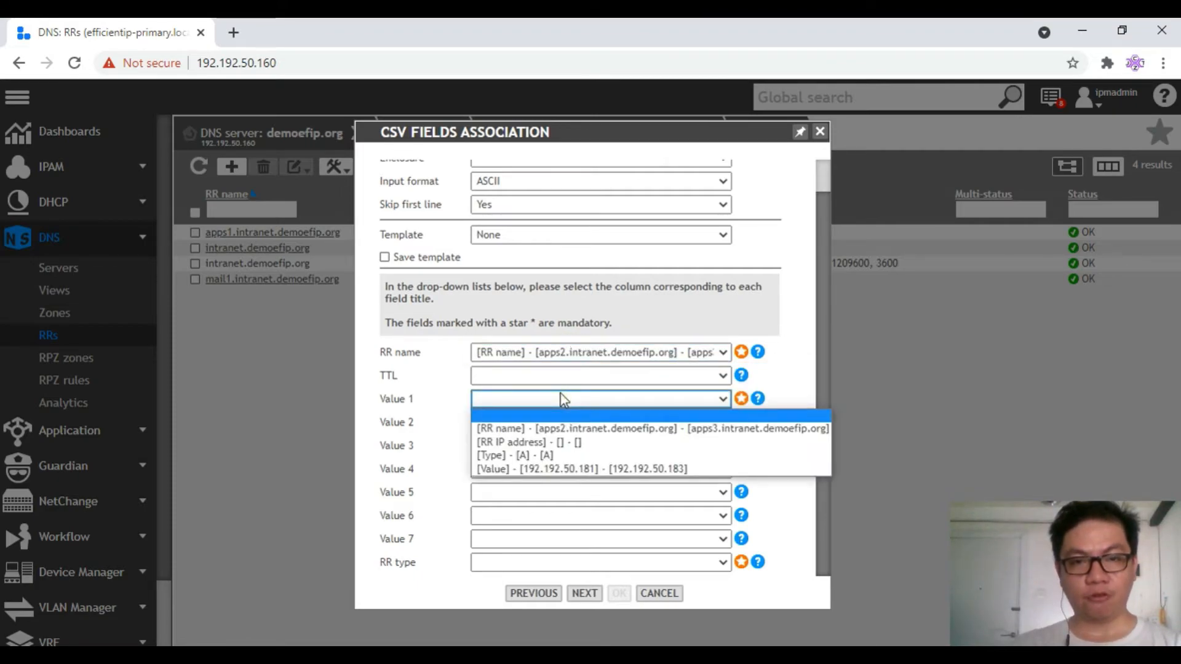
click(598, 471)
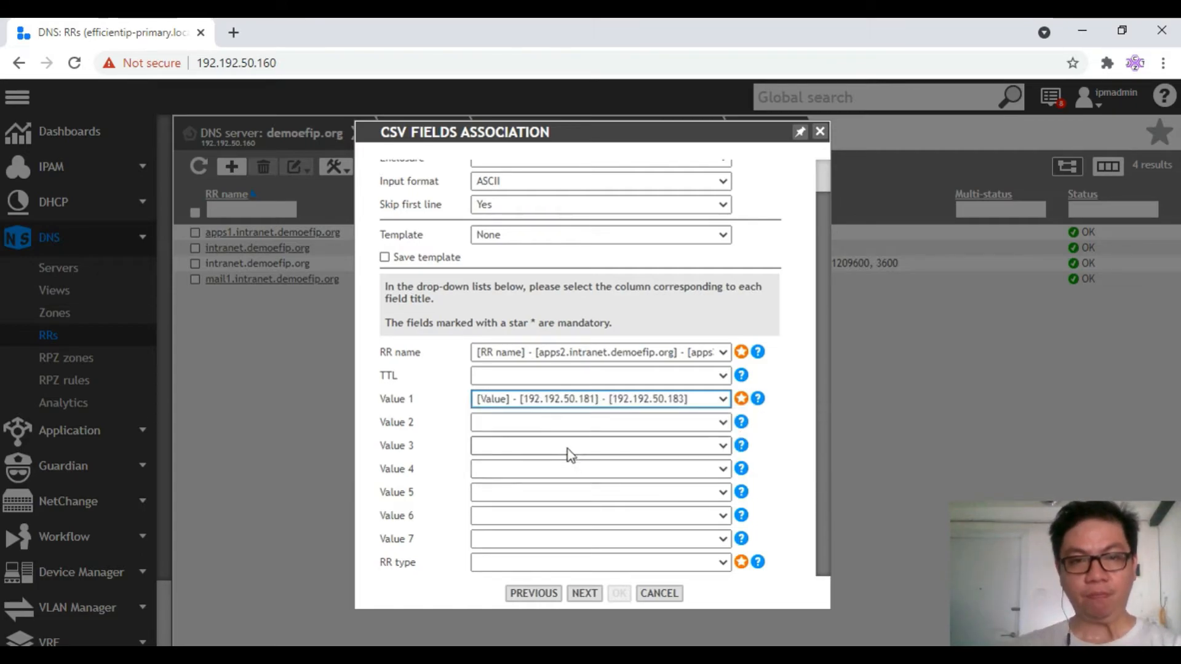
click(519, 564)
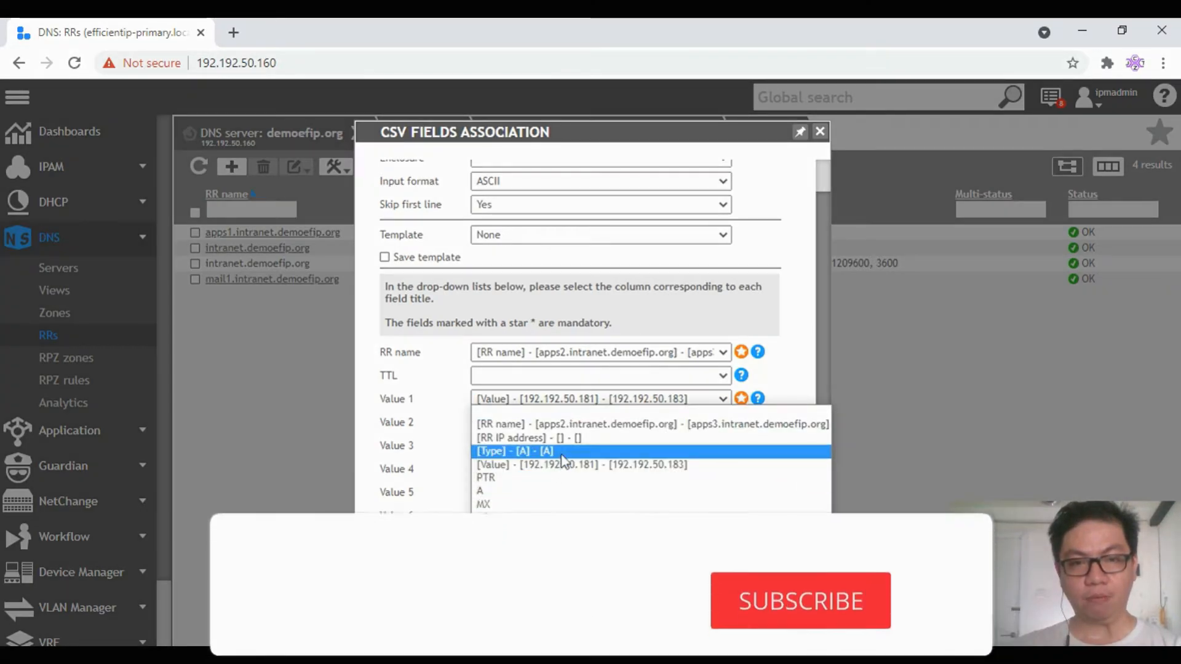
click(565, 454)
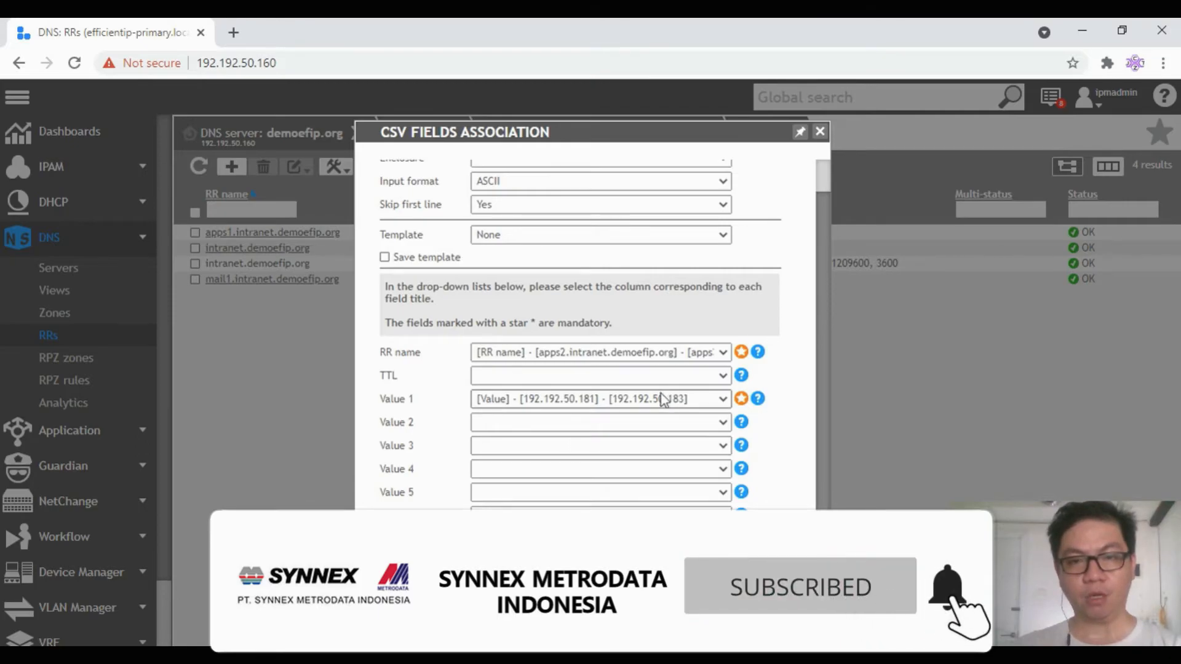
click(529, 381)
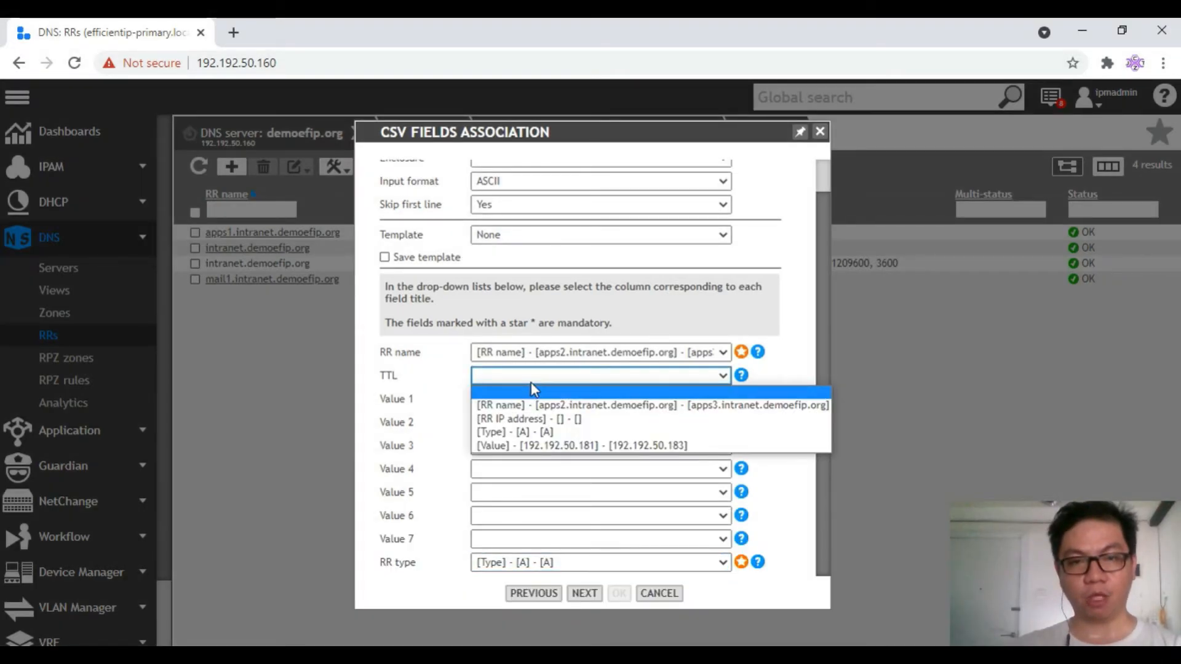
click(530, 391)
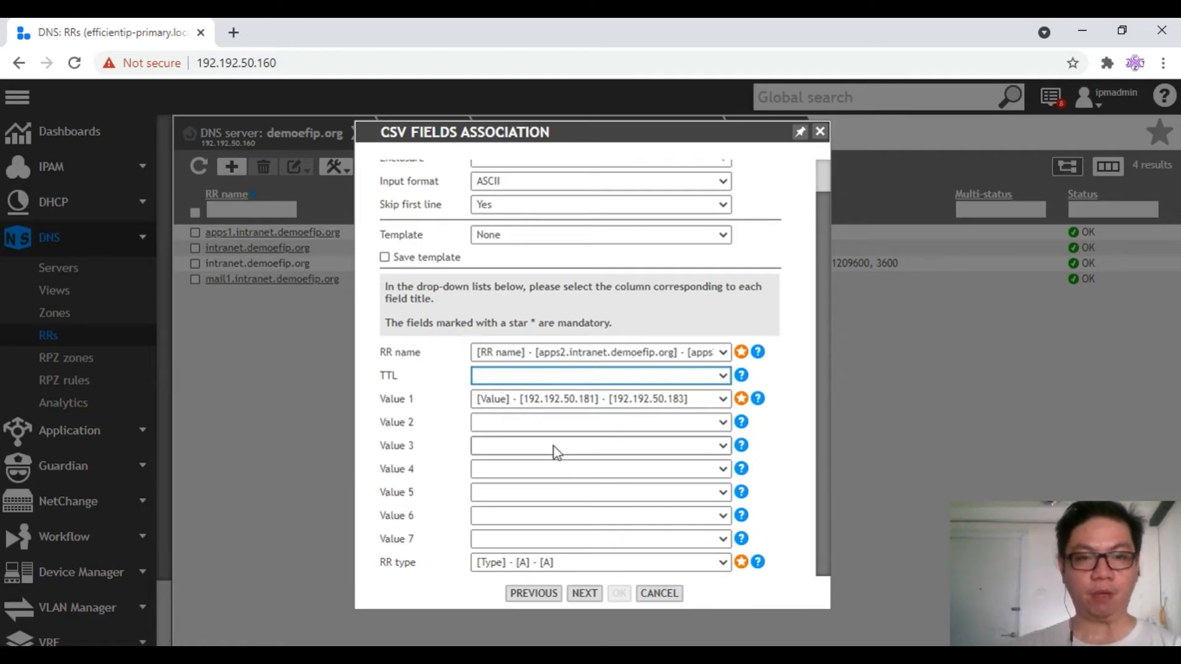
click(586, 593)
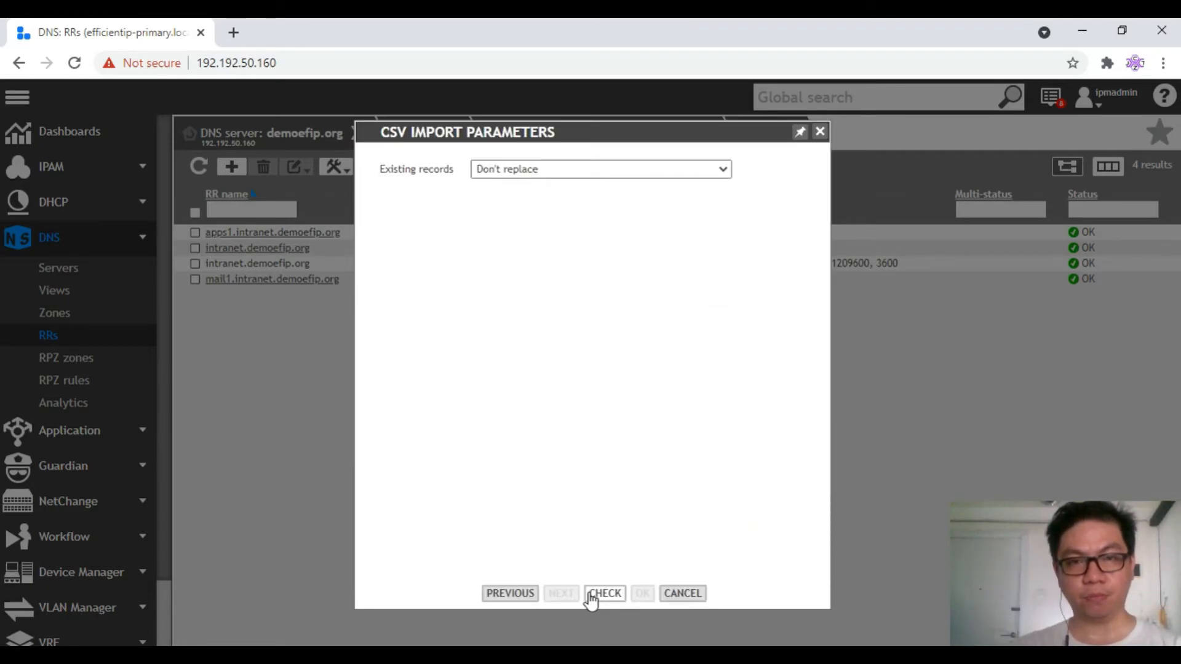
Check and import the CSV with existing records set to Don't replace, adding apps2 and apps3
click(525, 171)
click(525, 173)
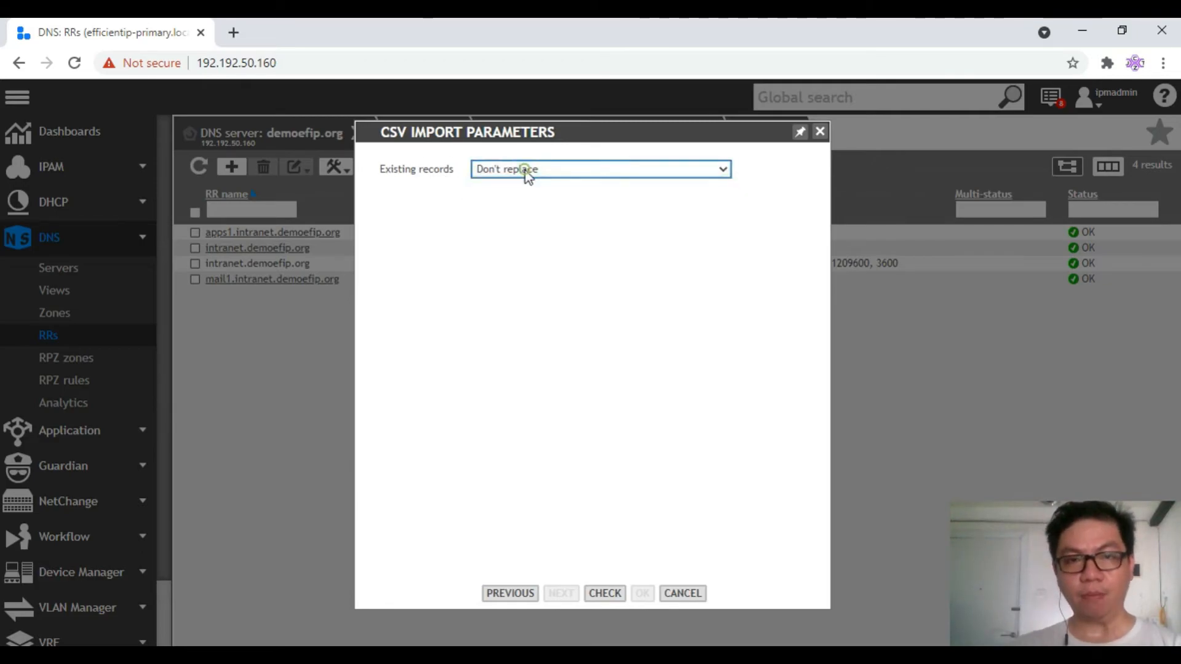
click(611, 594)
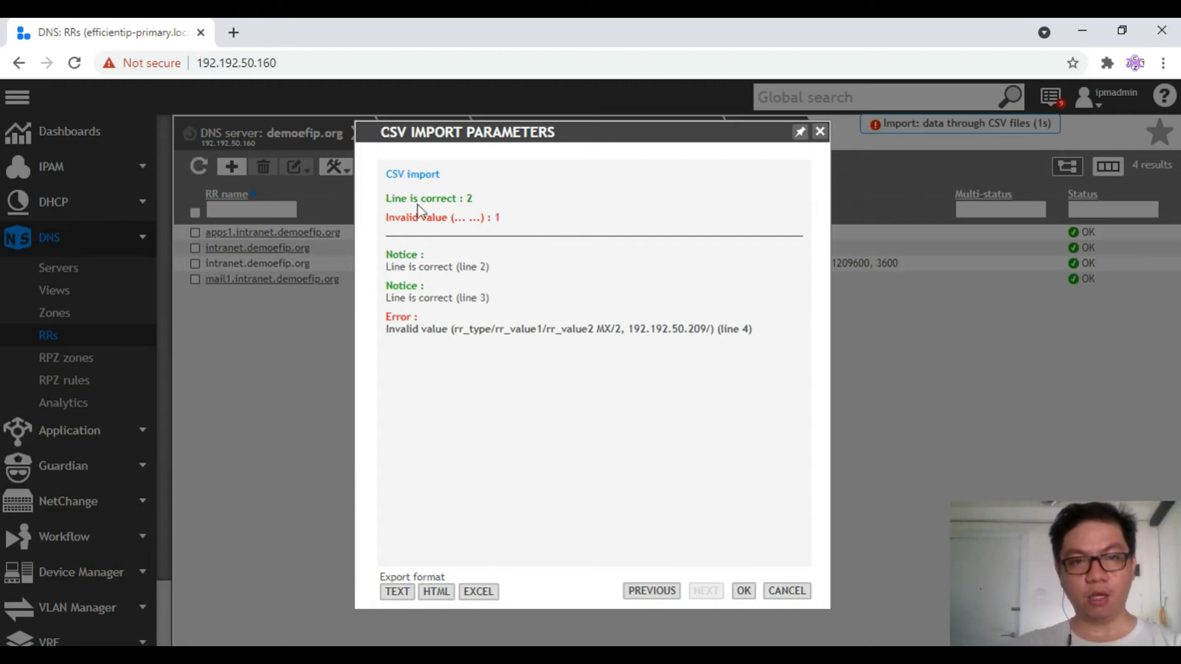
click(744, 591)
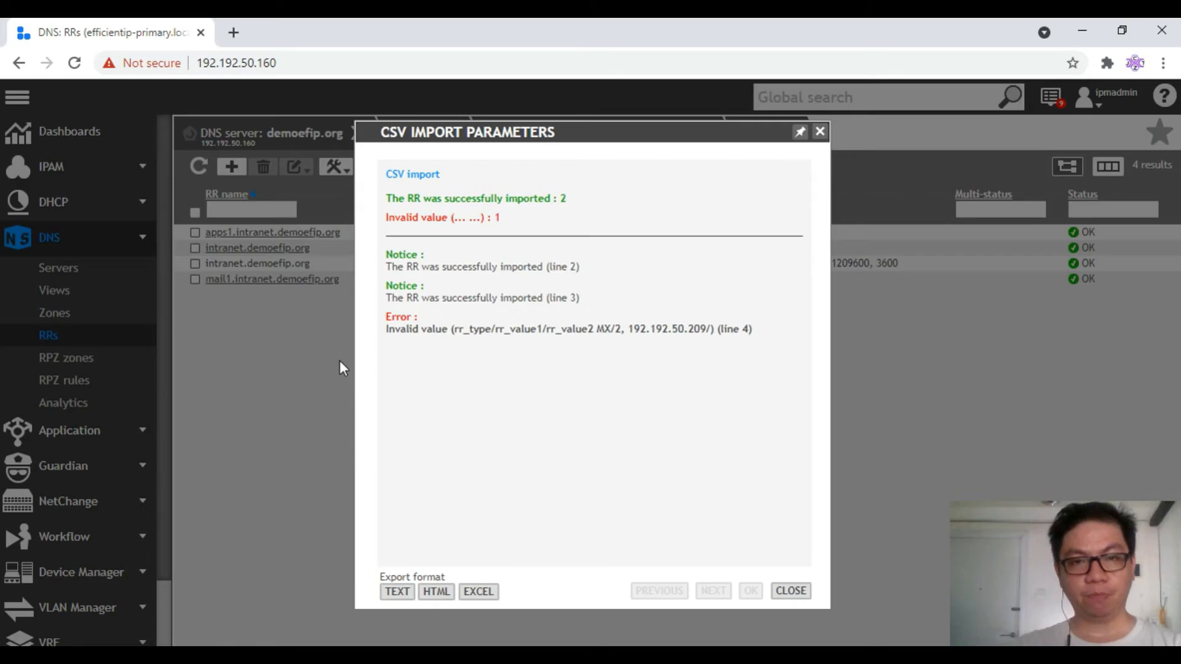
click(792, 592)
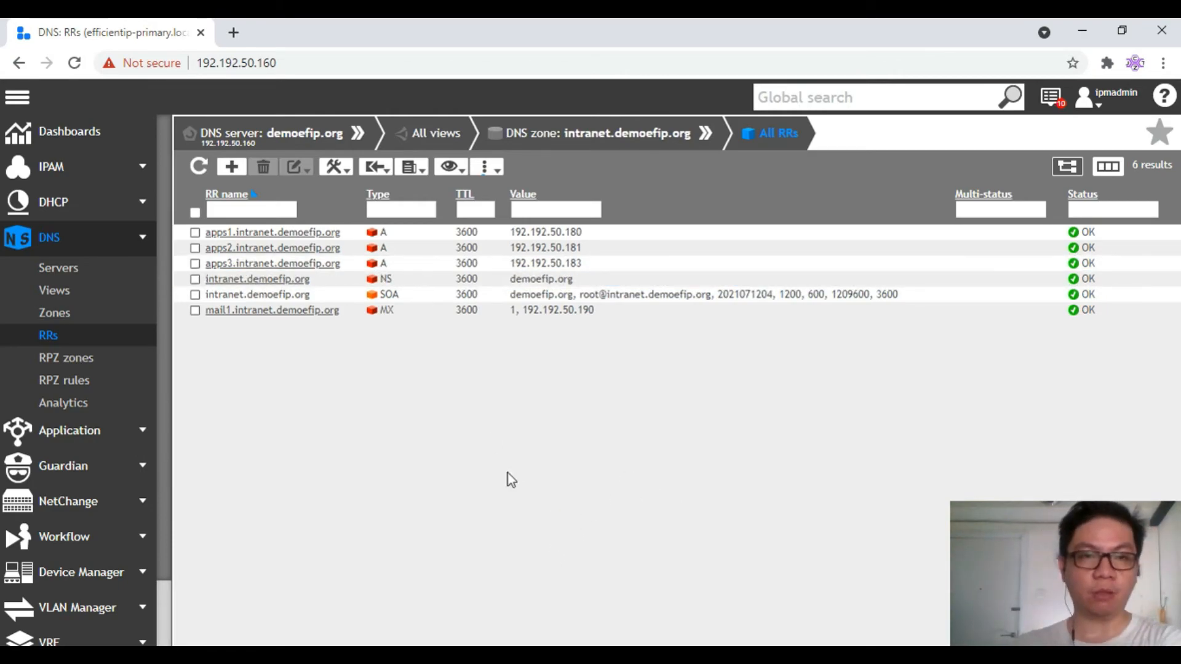
Create MX record mail2 with preference 10 pointing to mail server 192.192.50.209, then refresh to confirm OK
click(232, 167)
click(503, 167)
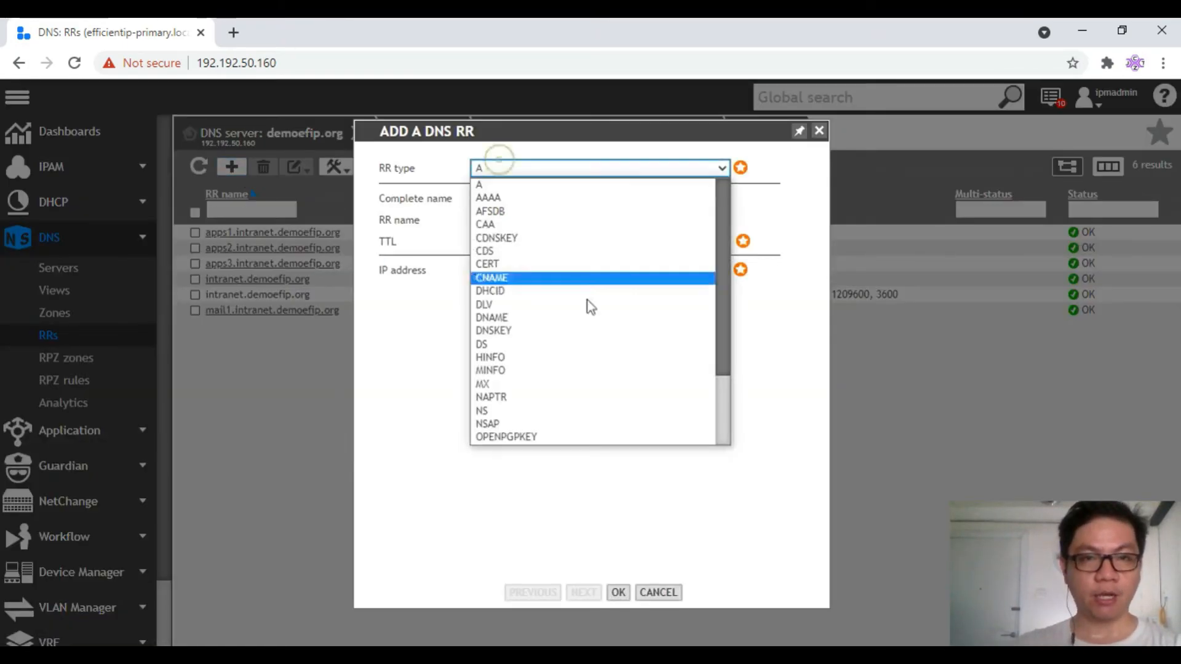
click(529, 390)
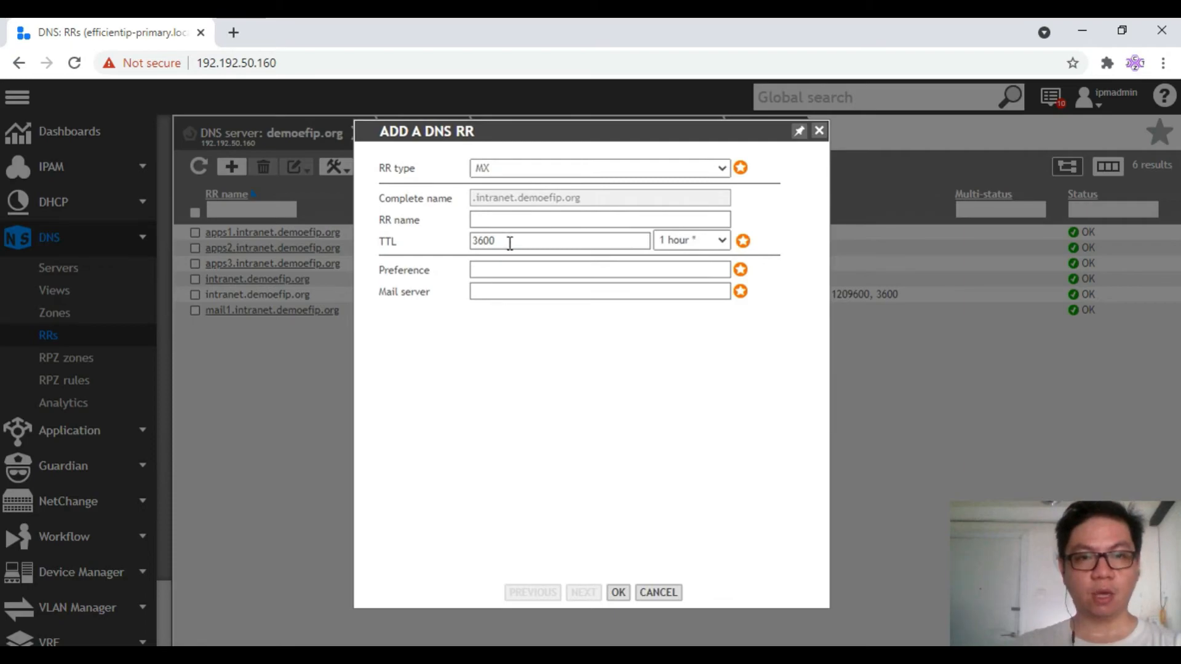
click(511, 219)
text(mail2)
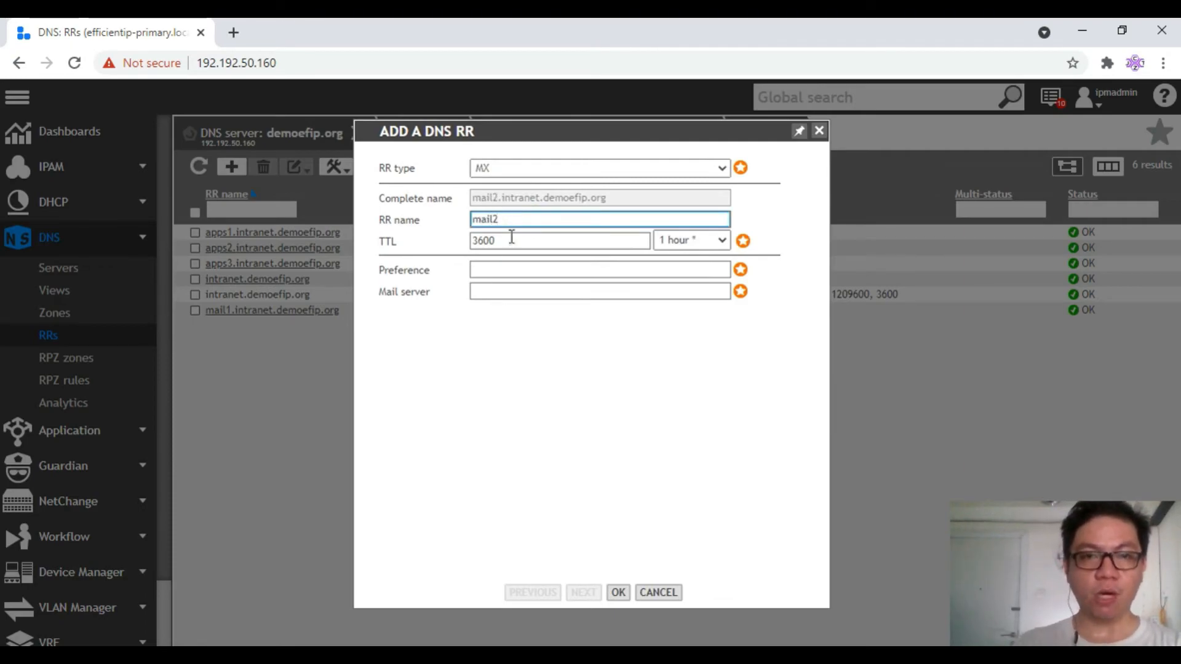
click(494, 270)
text(10)
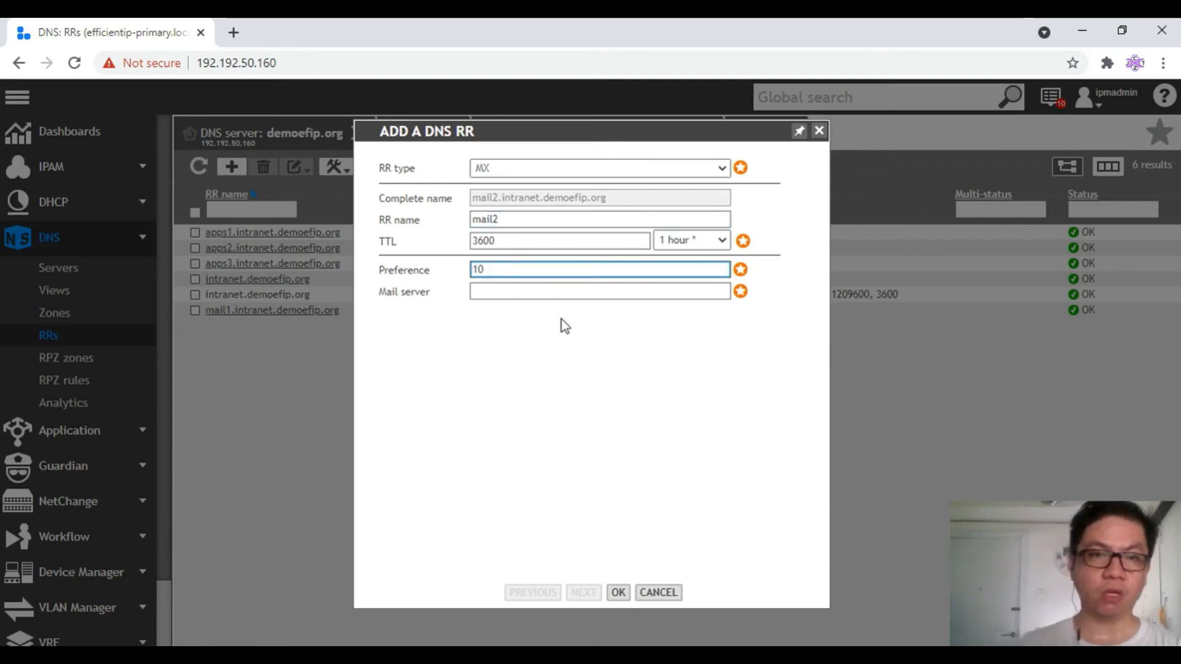
click(557, 294)
text(192.192.50.209)
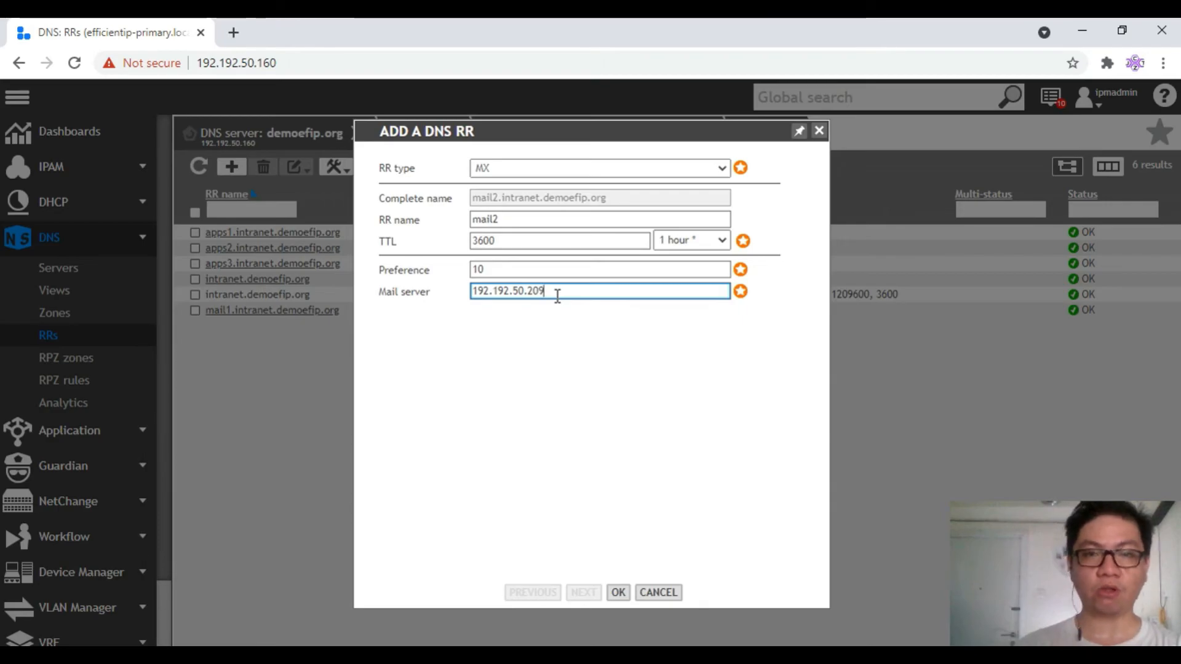
click(619, 597)
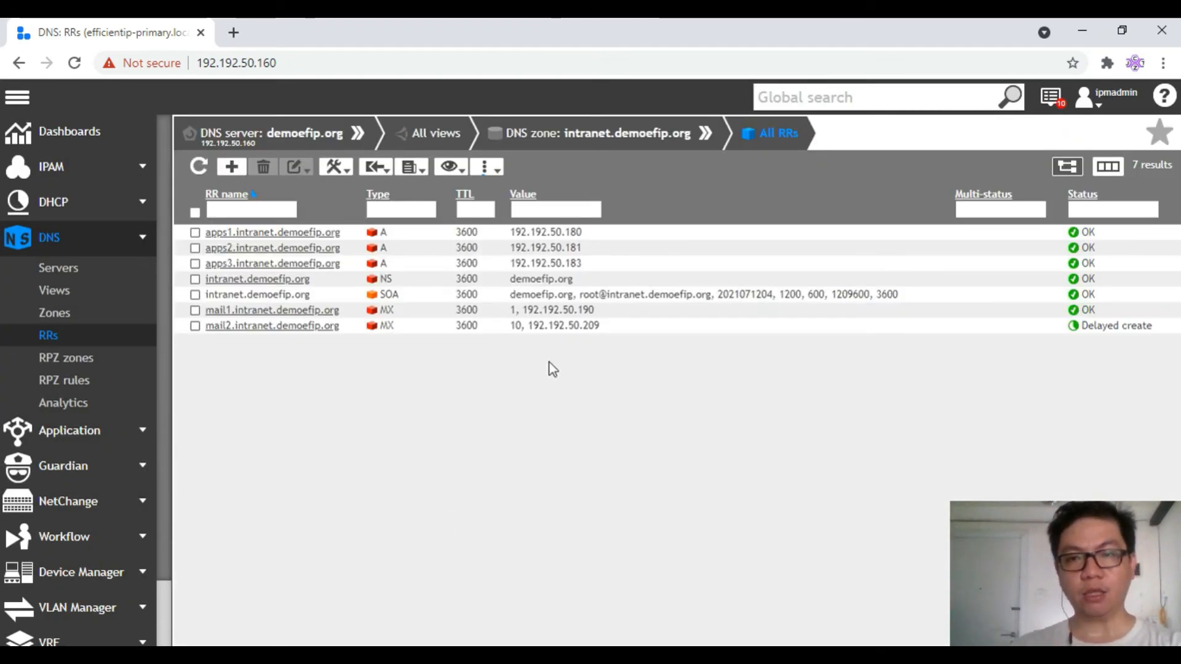
click(201, 168)
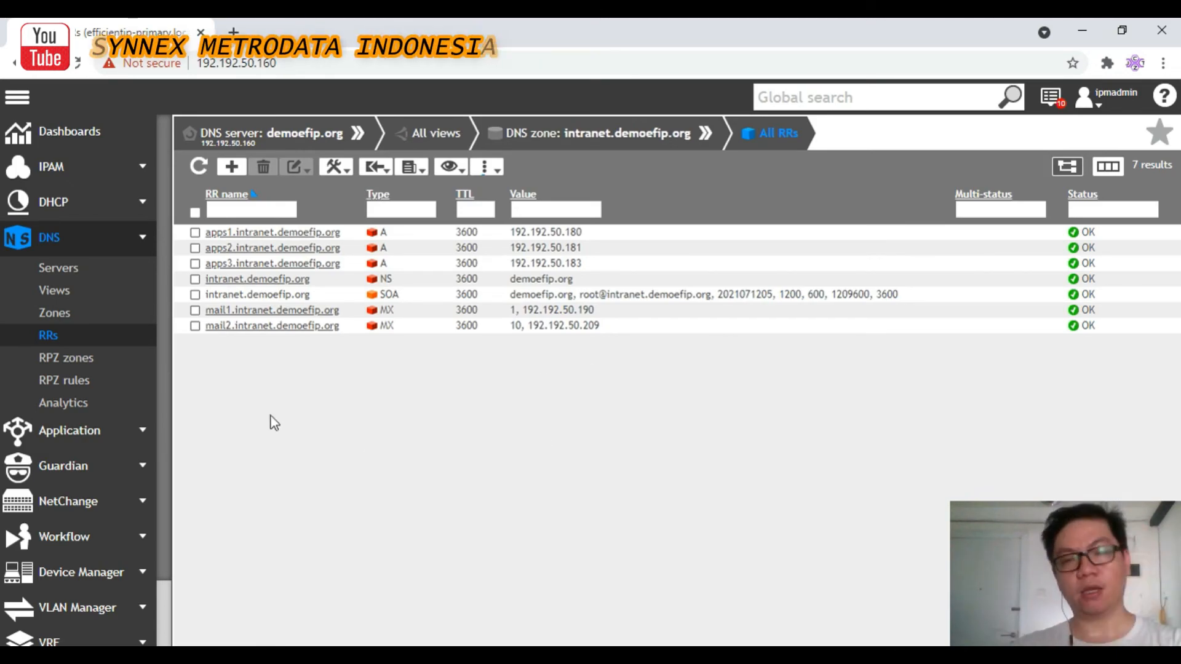
Create PTR record ptr1 with hostname apps1 and save it
click(231, 166)
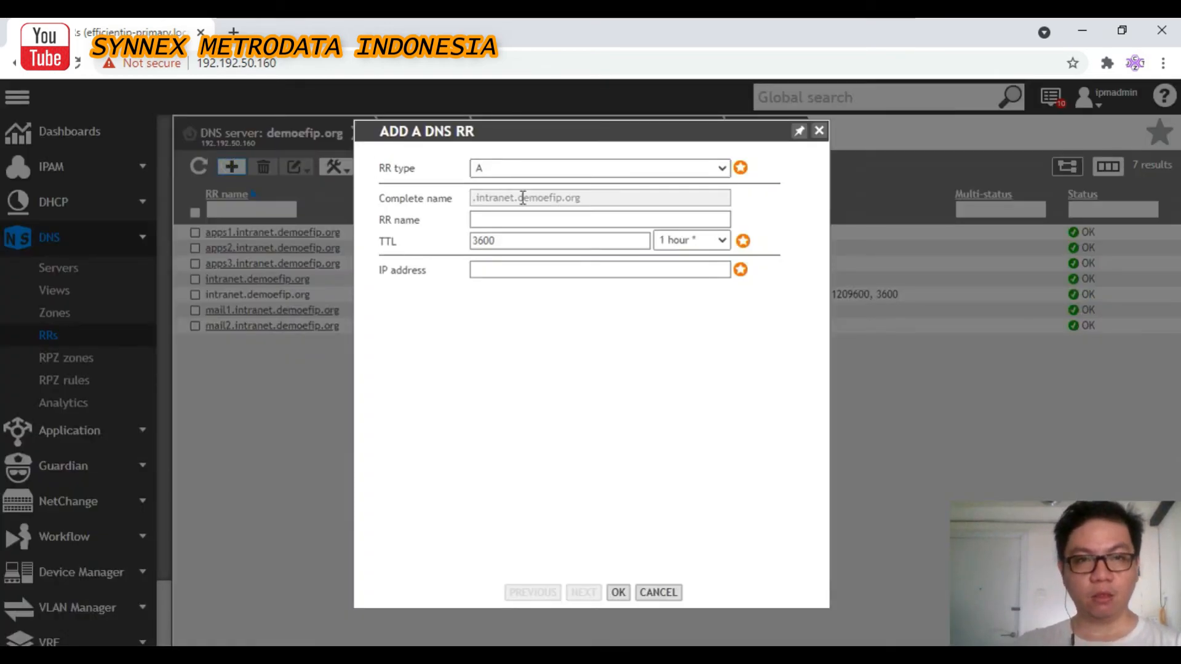
click(525, 171)
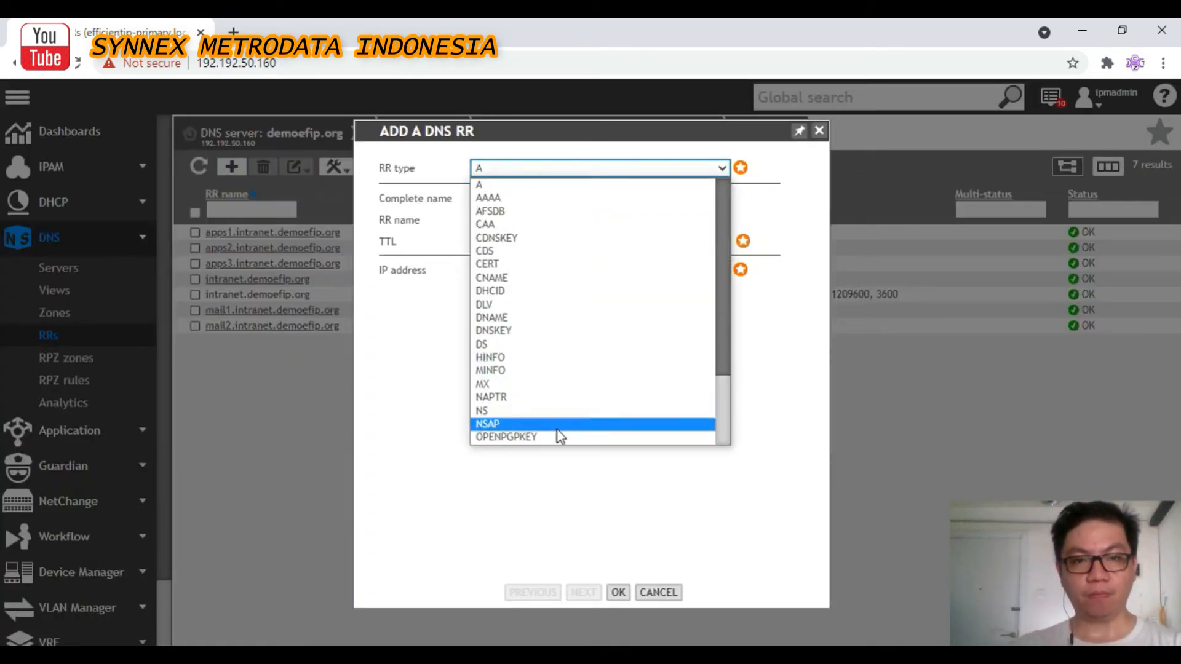
scroll(570, 345, down, 2)
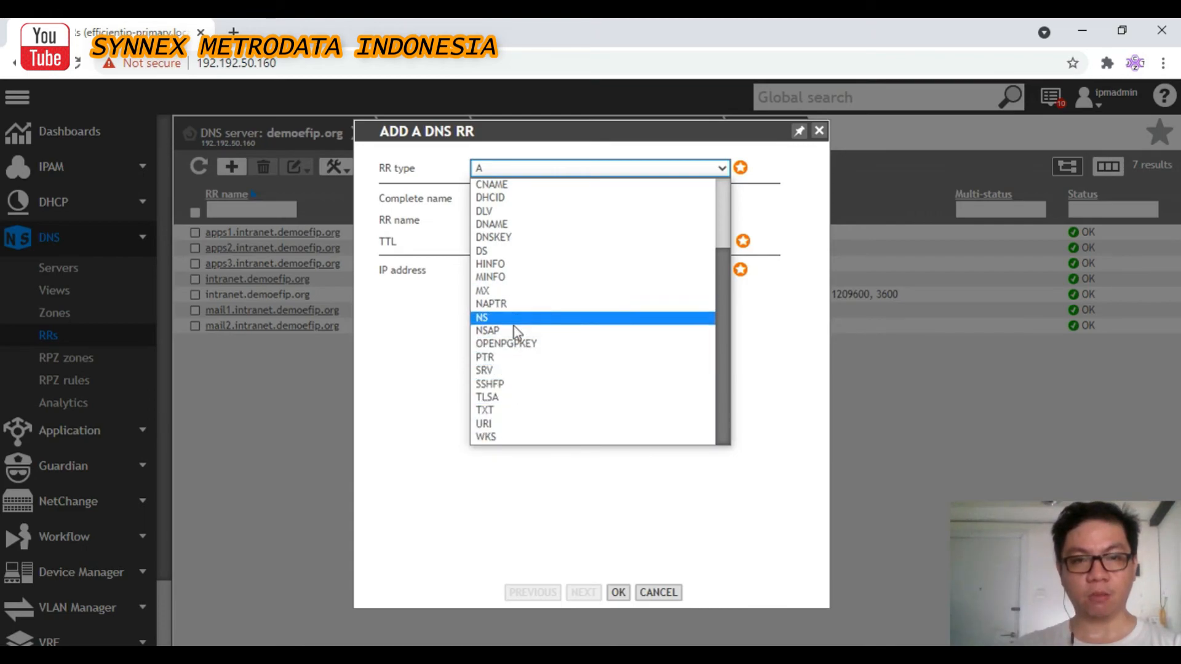
click(492, 357)
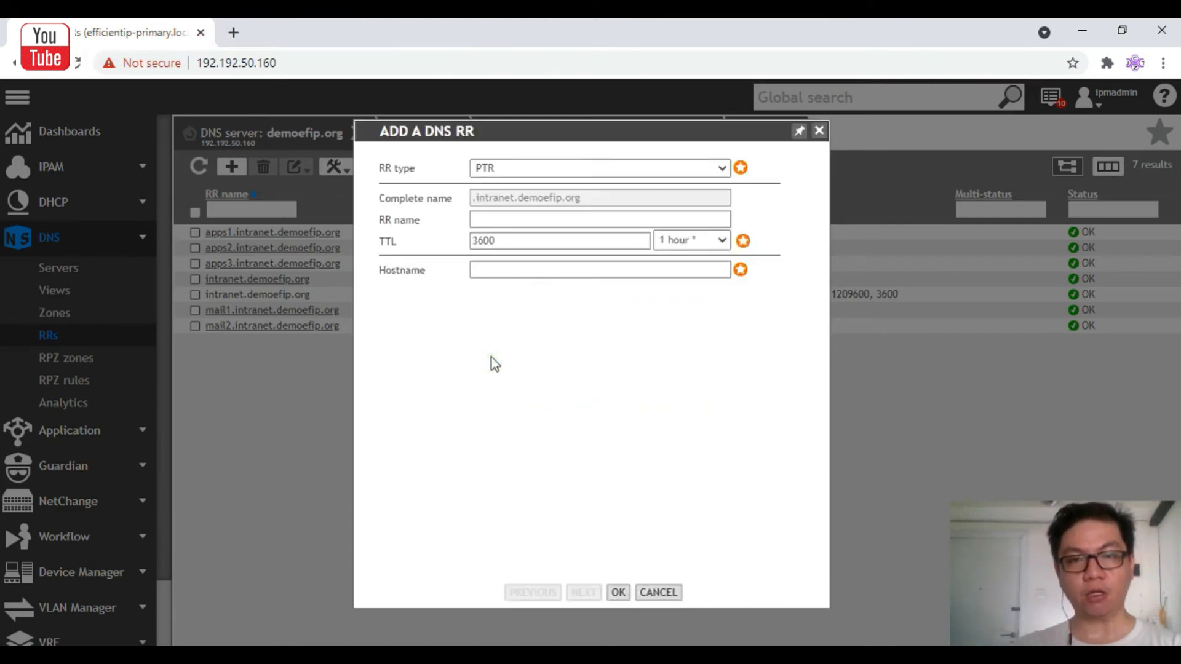
click(485, 220)
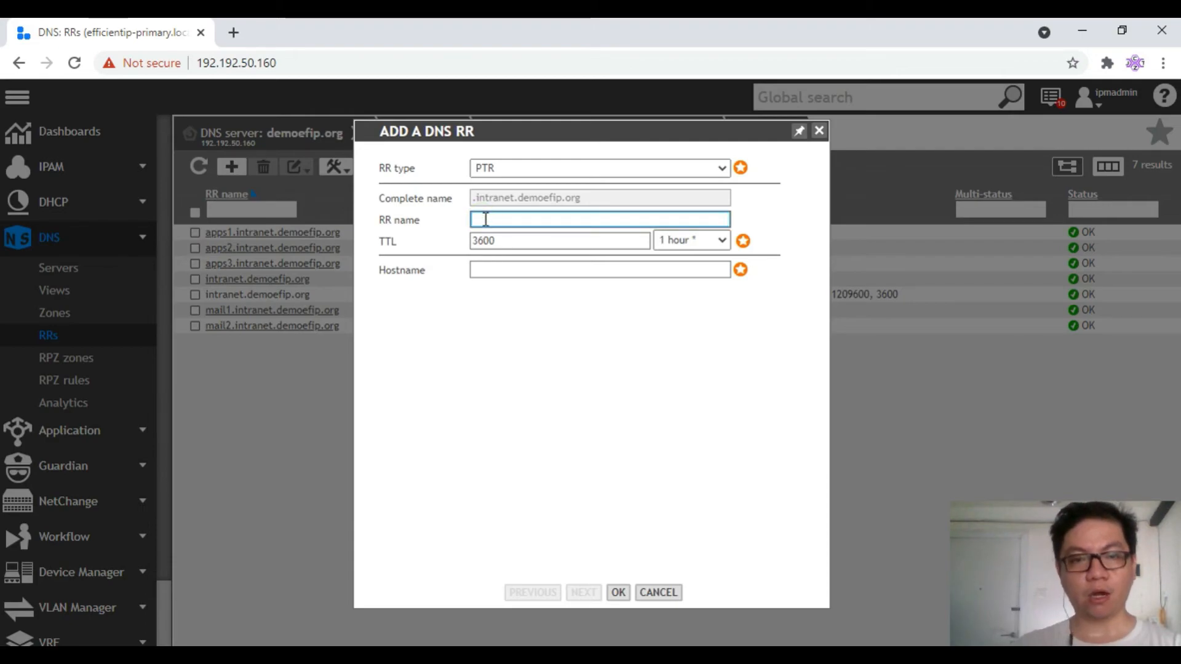
text(p)
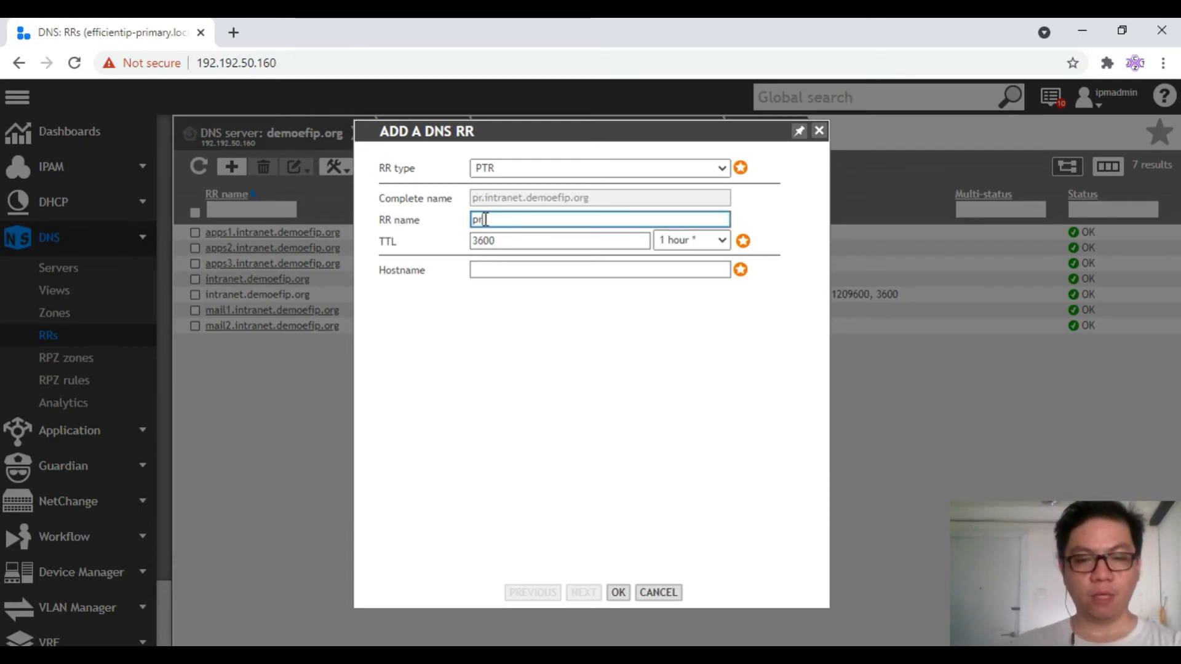
text(tr1)
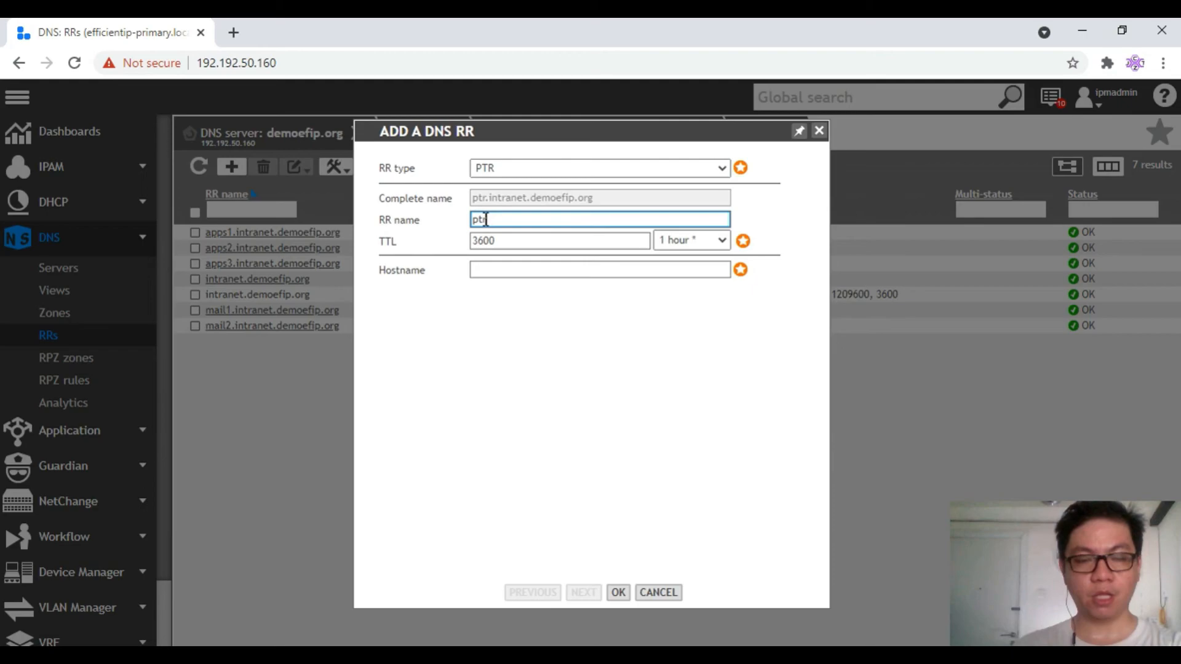
click(553, 272)
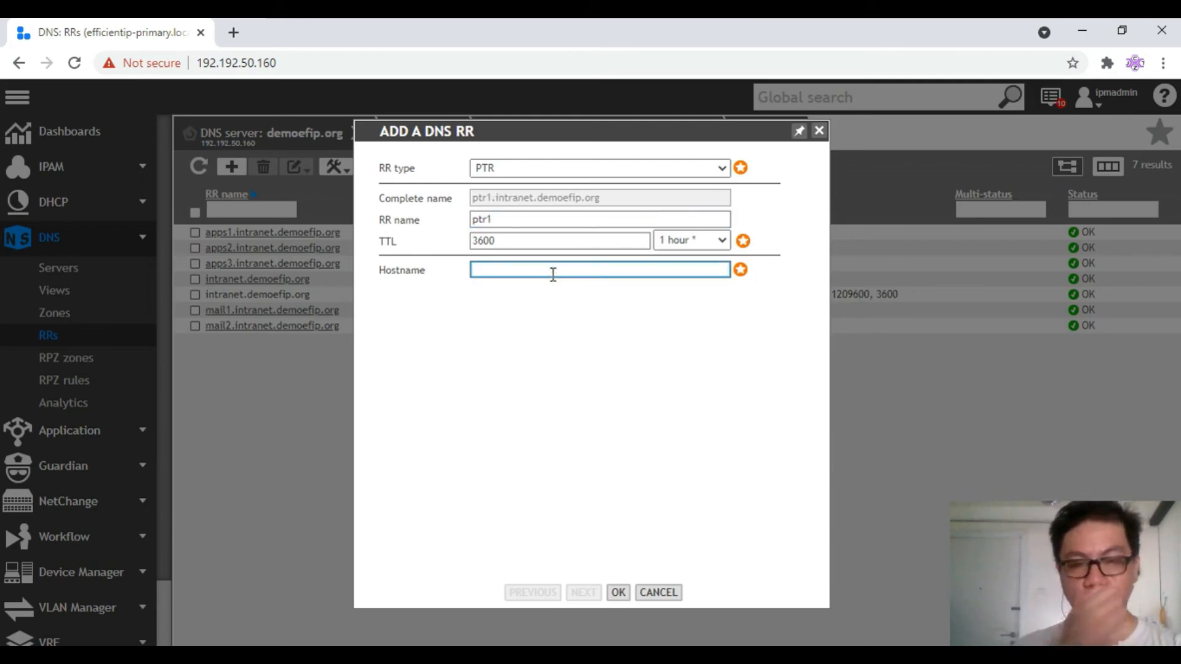
text(apps1)
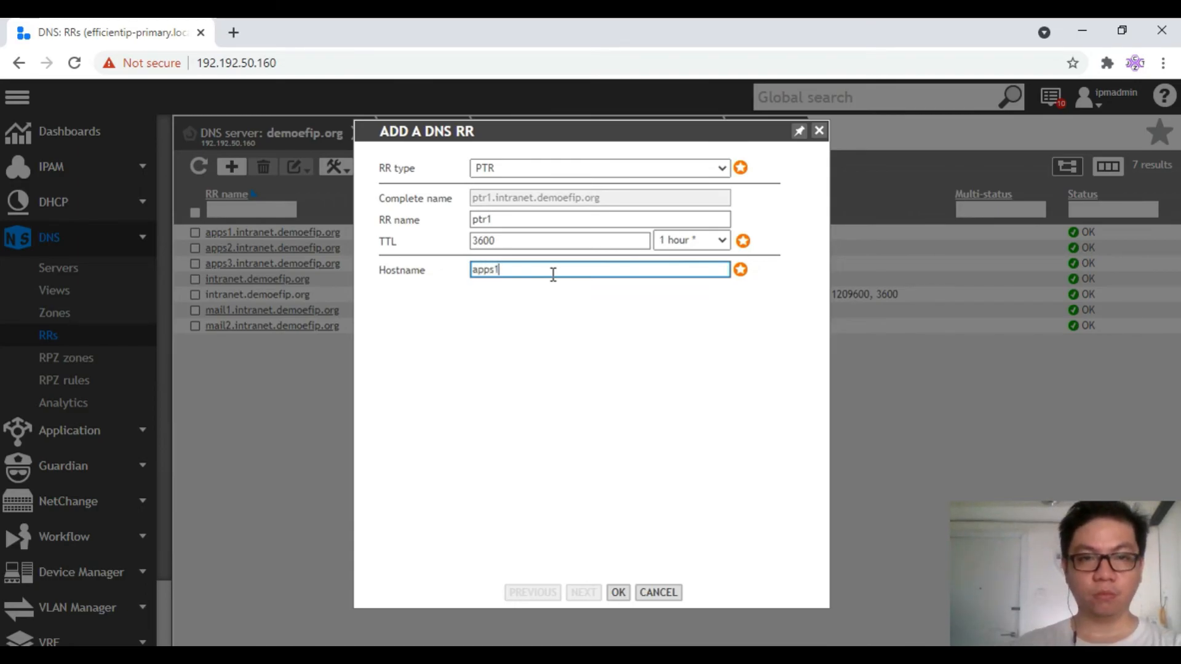
click(620, 600)
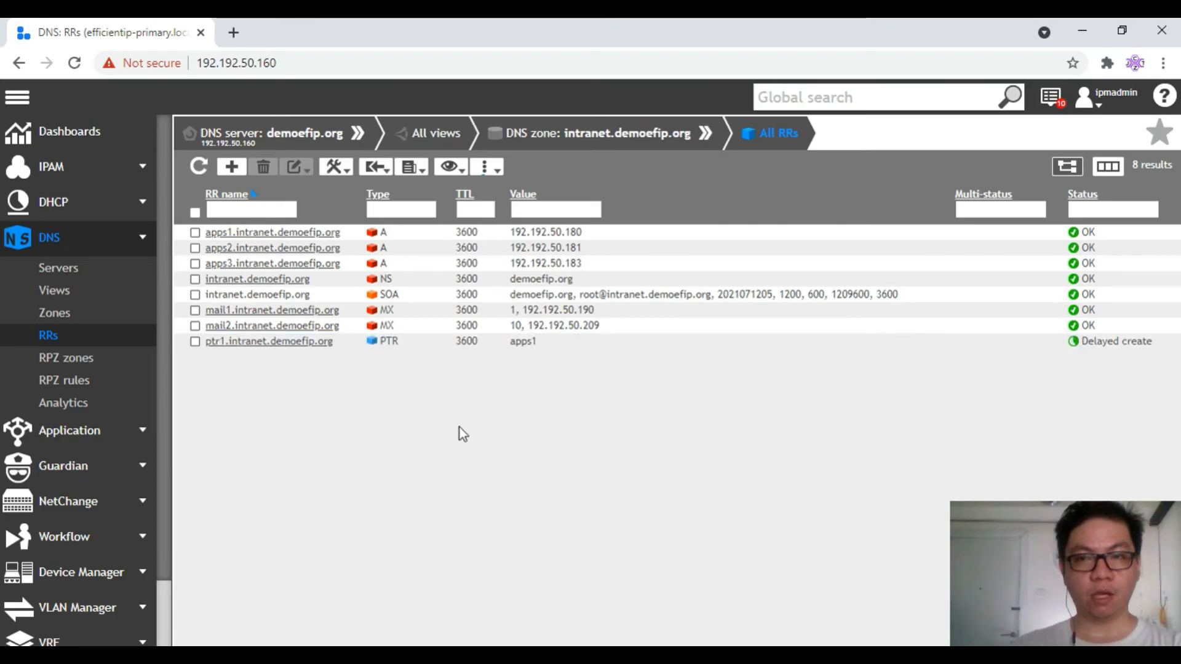
Reload the record list to confirm ptr1 is OK, hide the CSV spreadsheet, and go to the Home dashboard
click(197, 167)
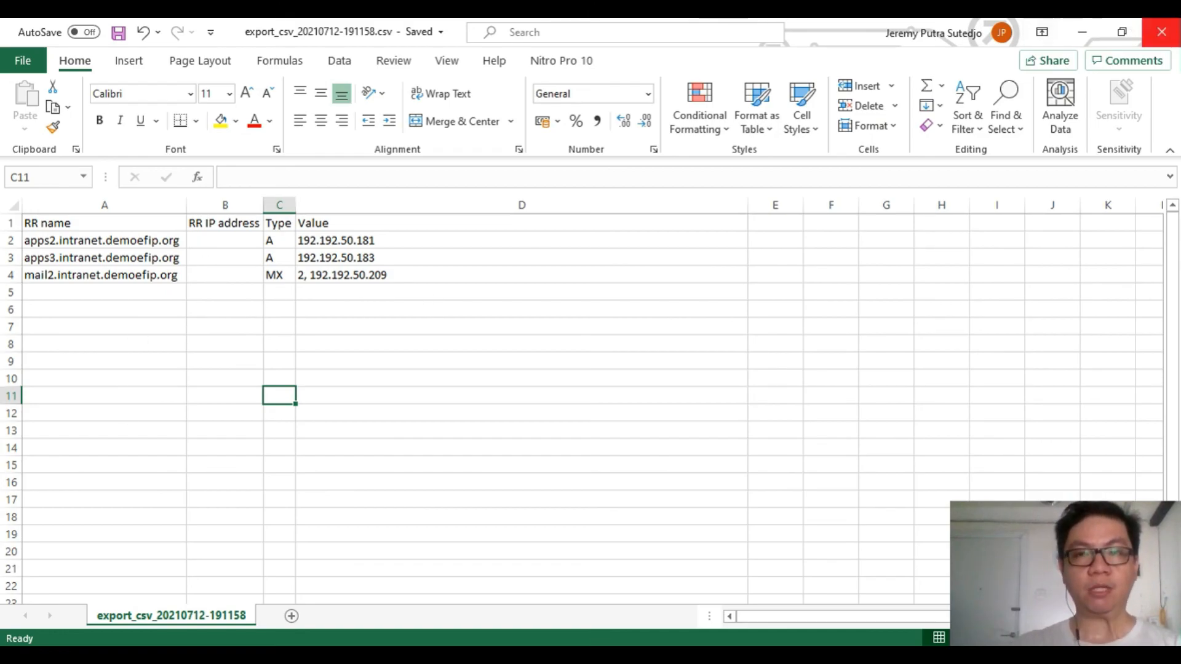
click(1081, 31)
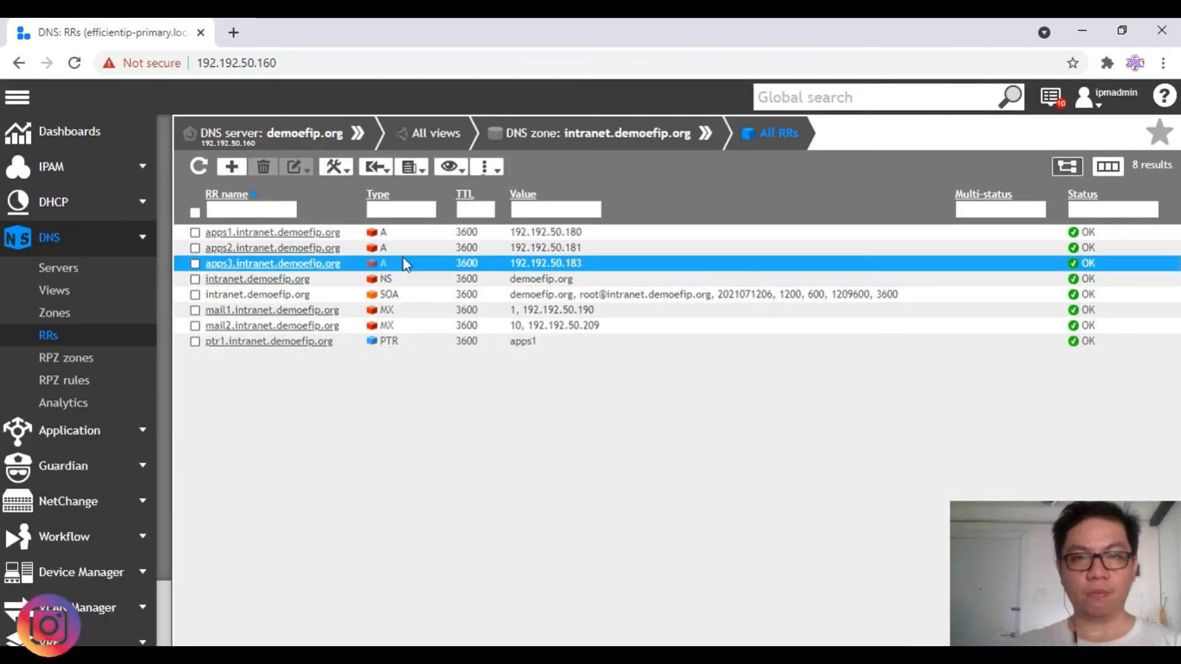
click(66, 132)
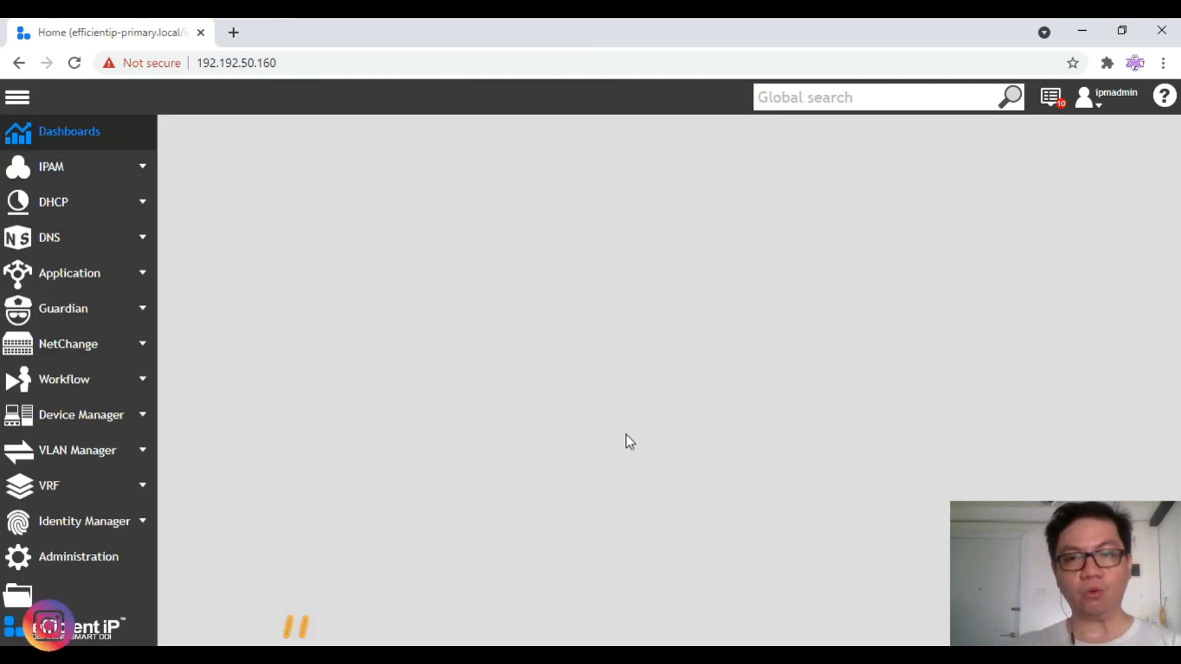